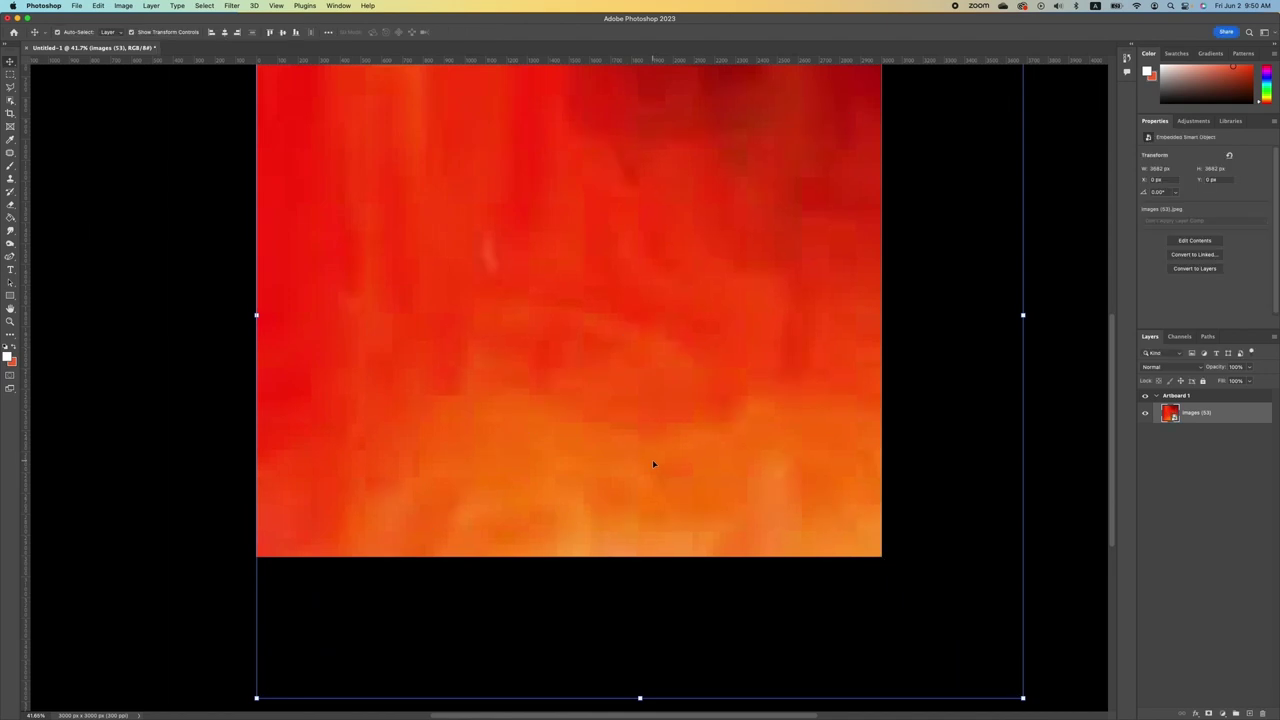
# - Place the radiant background mix image flush with the artboard's top edge and enlarge it to about 4370 × 1697 px
pyautogui.press('Return')
pyautogui.moveTo(323, 449); pyautogui.dragTo(627, 394)
pyautogui.moveTo(636, 324); pyautogui.dragTo(630, 140)
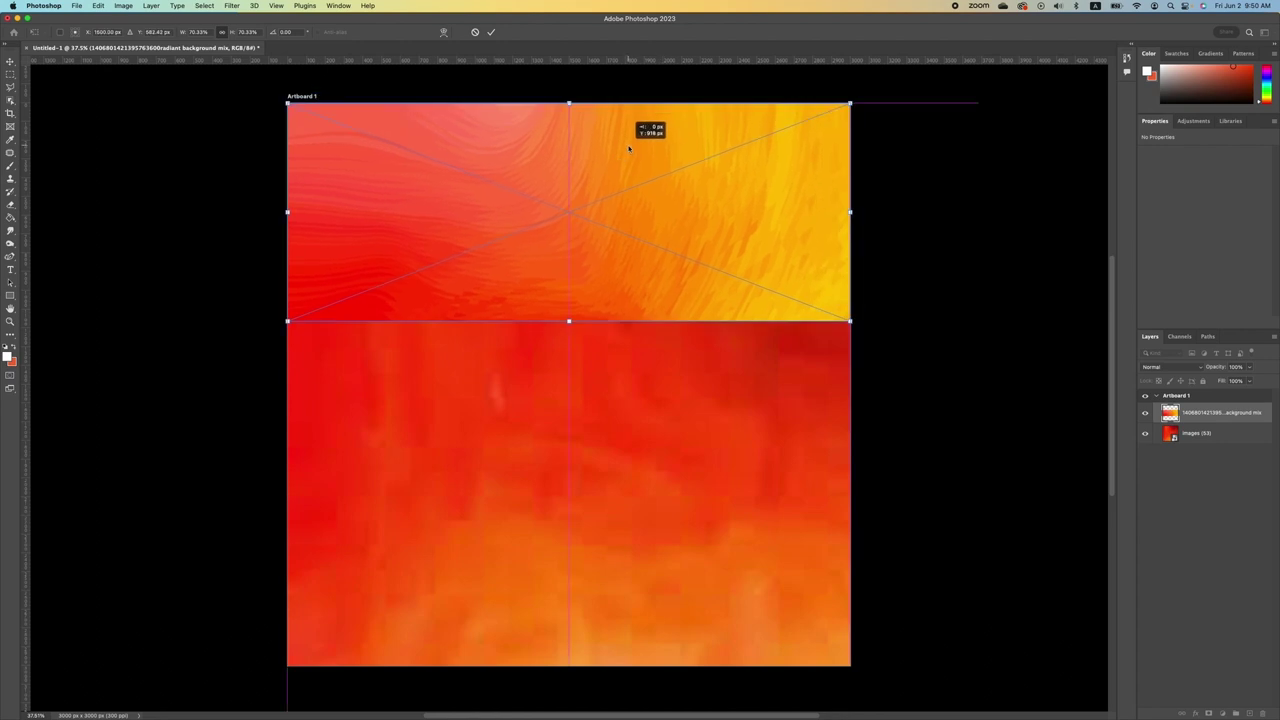
pyautogui.moveTo(287, 314); pyautogui.dragTo(30, 520)
pyautogui.press('Return')
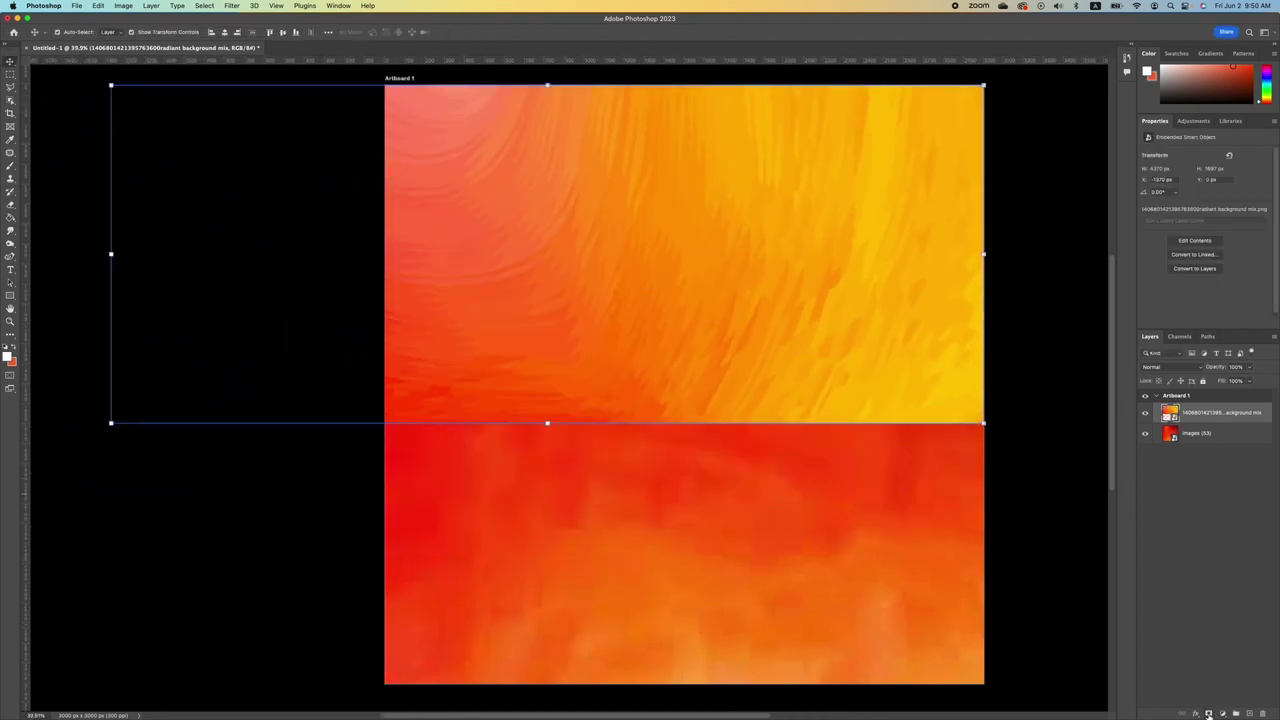
# - Mask the gradient image and brush black with a large soft brush along its right, lower and left edges to blend it into the red background
pyautogui.click(1208, 714)
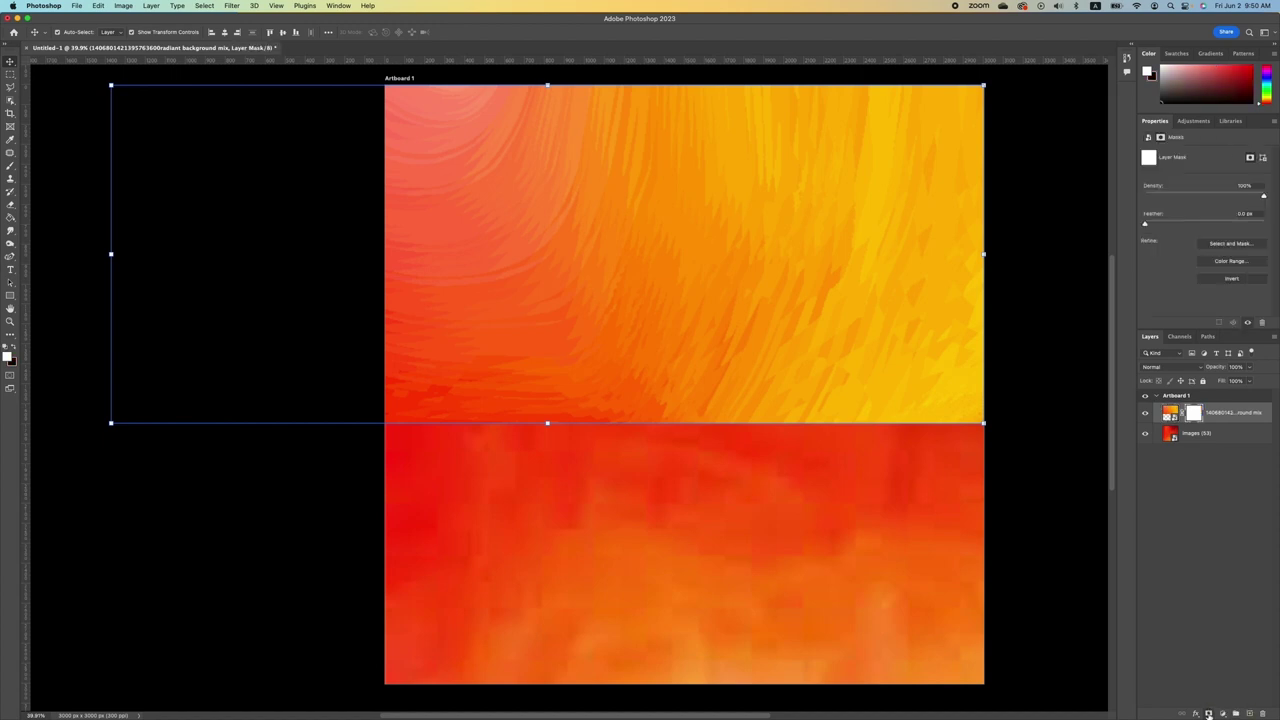
pyautogui.click(12, 168)
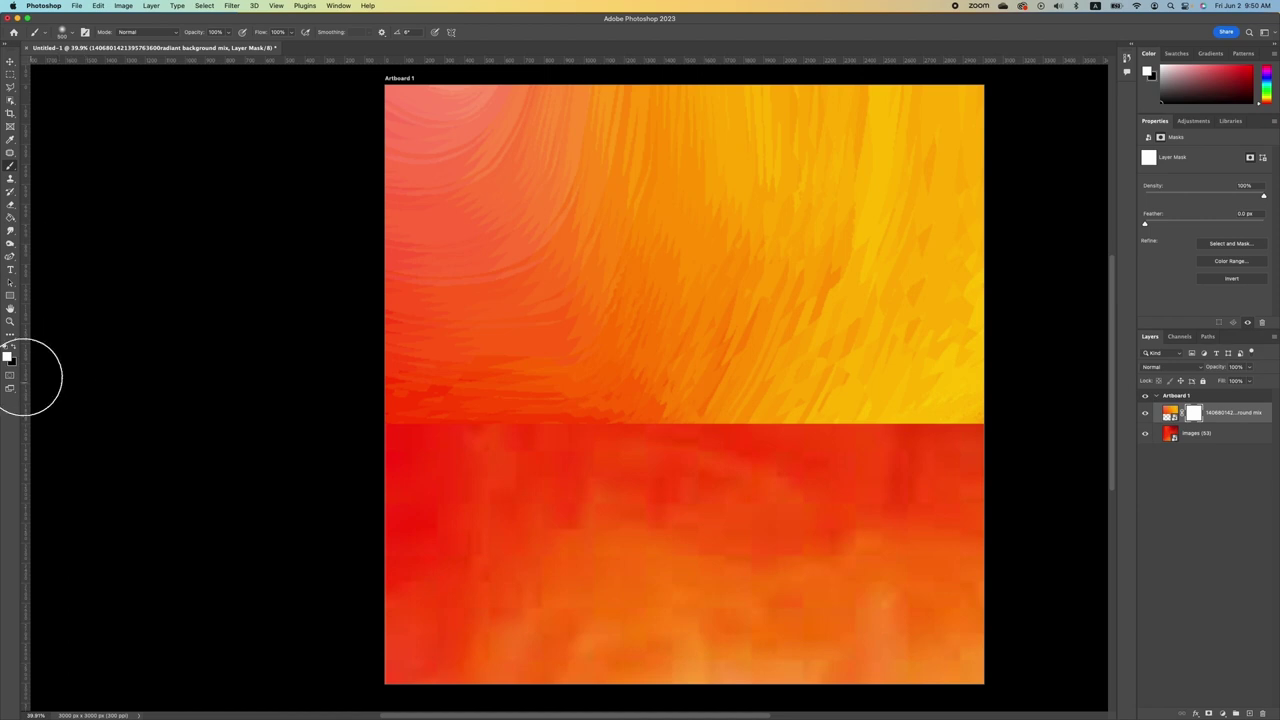
pyautogui.click(14, 346)
pyautogui.press(']')
pyautogui.press(']')
pyautogui.press(']')
pyautogui.press(']')
pyautogui.press(']')
pyautogui.press(']')
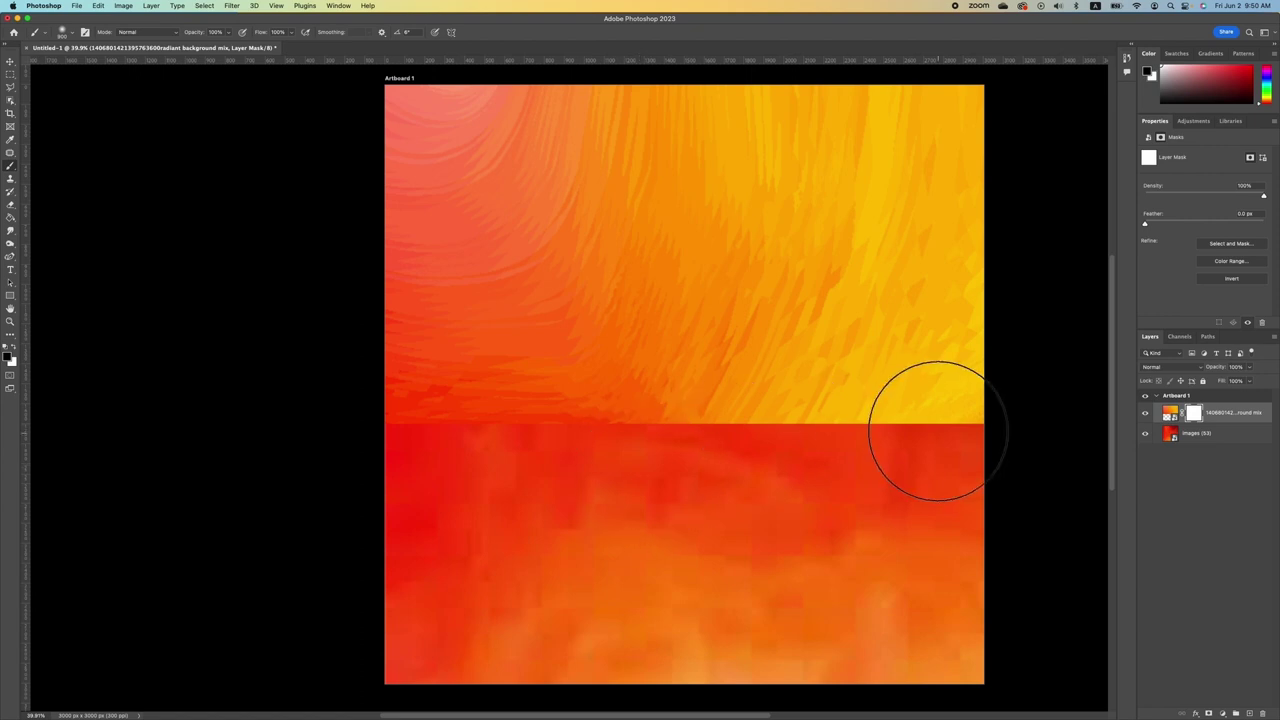
pyautogui.moveTo(984, 134)
pyautogui.mouseDown()
pyautogui.moveTo(957, 245)
pyautogui.moveTo(996, 160)
pyautogui.moveTo(932, 392)
pyautogui.moveTo(986, 225)
pyautogui.moveTo(954, 434)
pyautogui.mouseUp()
pyautogui.moveTo(992, 126)
pyautogui.mouseDown()
pyautogui.moveTo(893, 454)
pyautogui.moveTo(872, 470)
pyautogui.moveTo(698, 492)
pyautogui.moveTo(849, 464)
pyautogui.moveTo(987, 462)
pyautogui.moveTo(635, 453)
pyautogui.moveTo(455, 500)
pyautogui.moveTo(968, 388)
pyautogui.moveTo(856, 426)
pyautogui.moveTo(562, 466)
pyautogui.moveTo(531, 449)
pyautogui.moveTo(344, 461)
pyautogui.mouseUp()
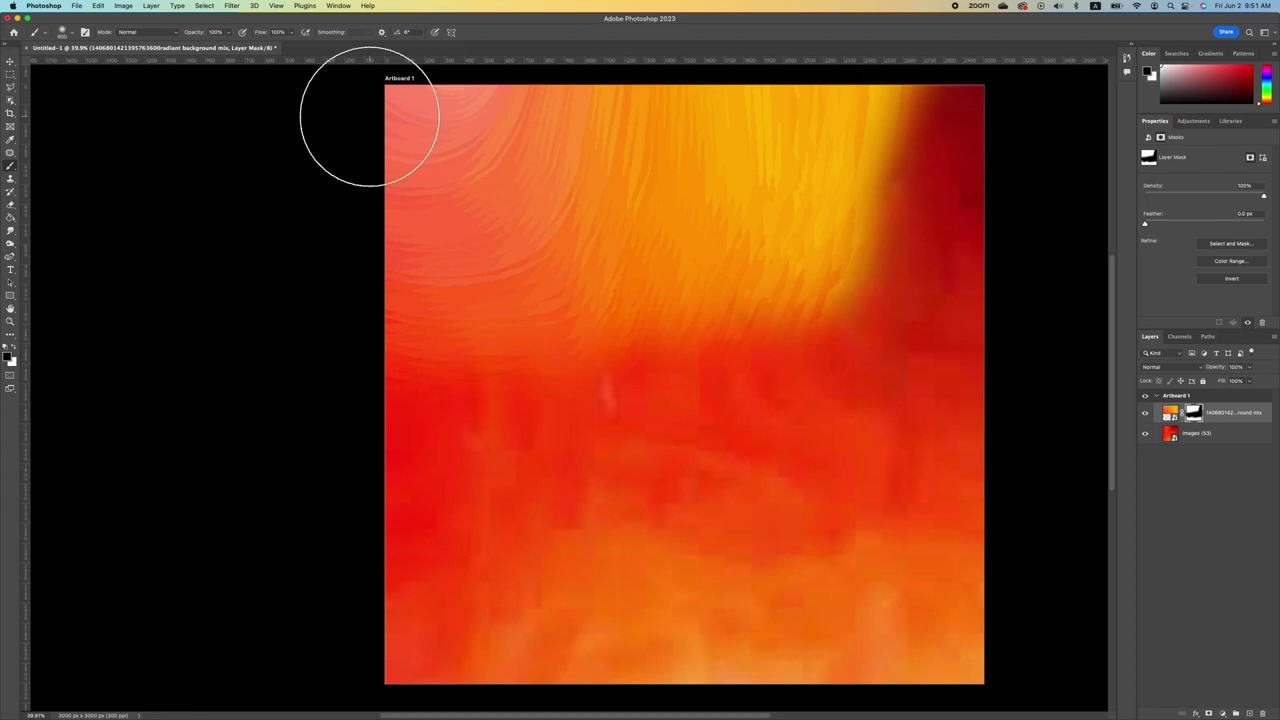
pyautogui.moveTo(371, 129)
pyautogui.mouseDown()
pyautogui.moveTo(344, 189)
pyautogui.moveTo(348, 106)
pyautogui.mouseUp()
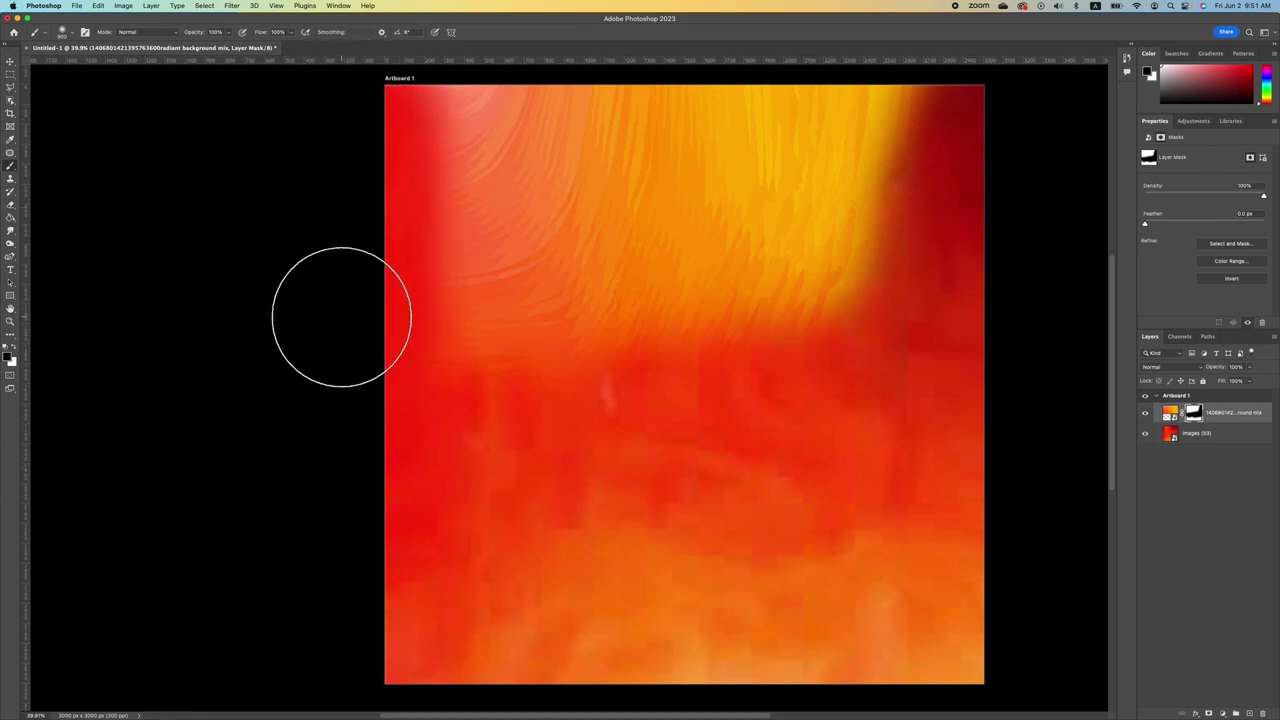
# - Apply a Gaussian Blur smart filter to the masked gradient image itself
pyautogui.press('v')
pyautogui.click(1172, 414)
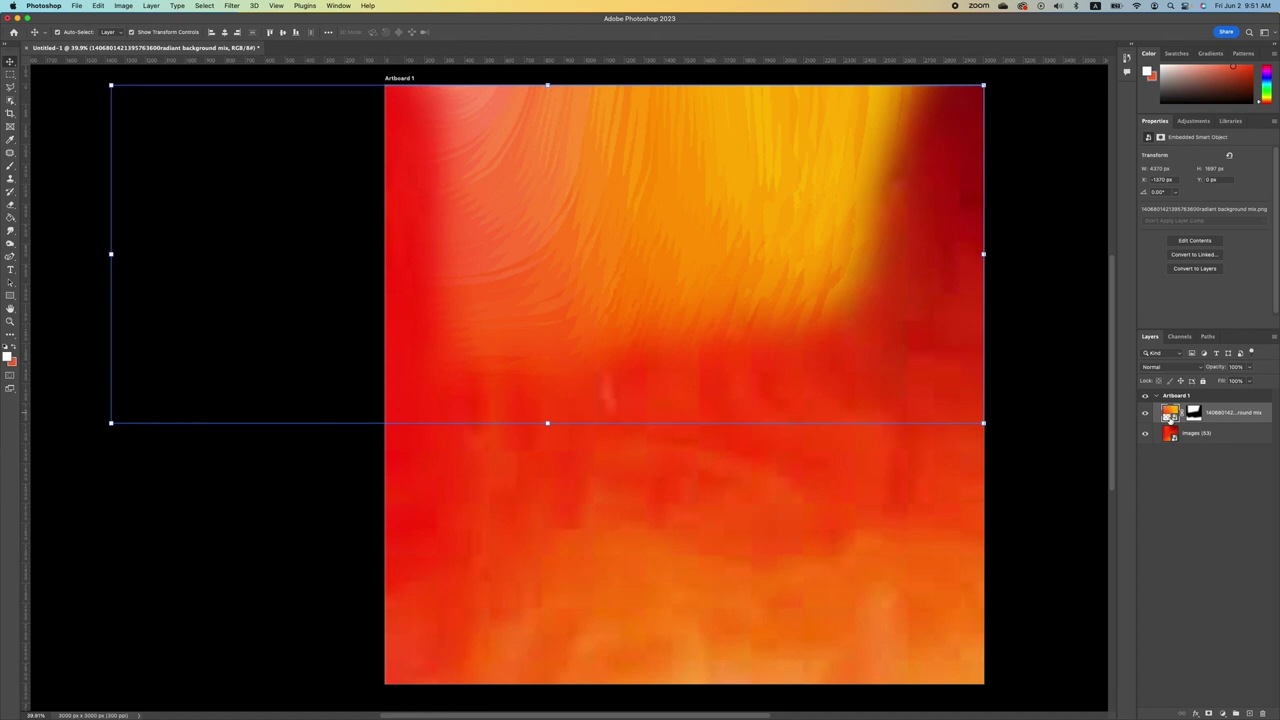
pyautogui.click(231, 6)
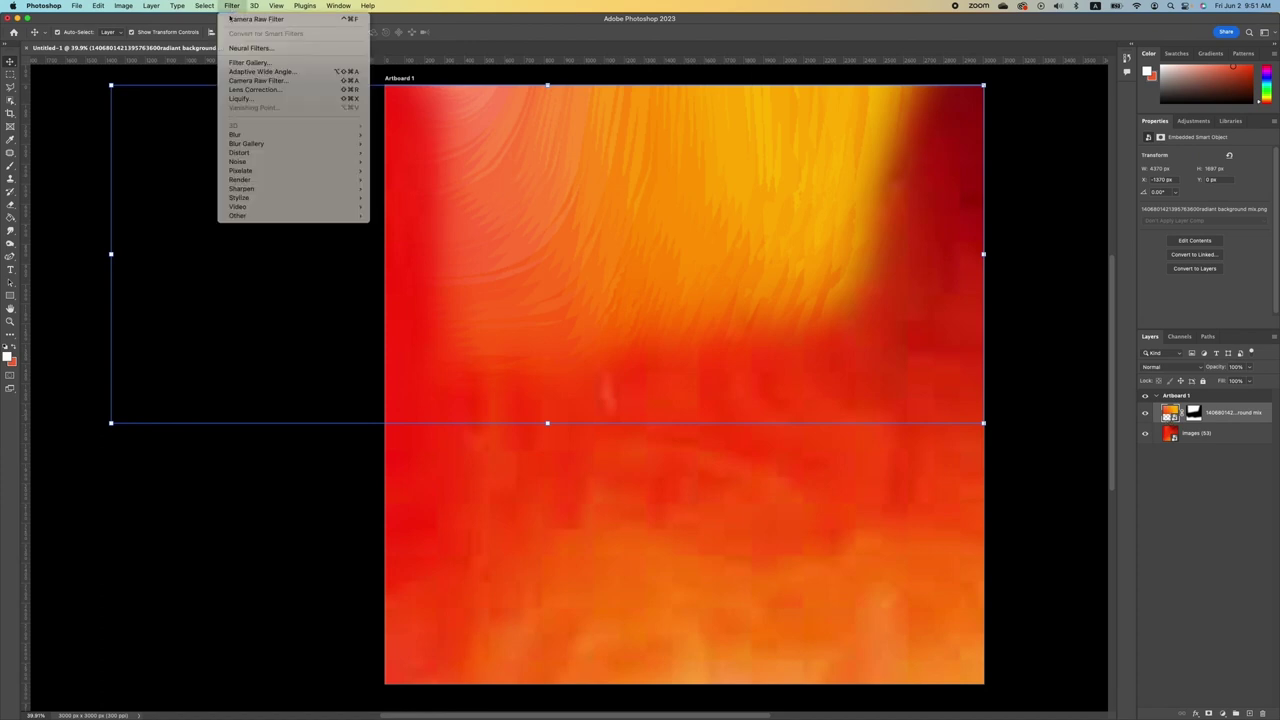
pyautogui.moveTo(268, 136)
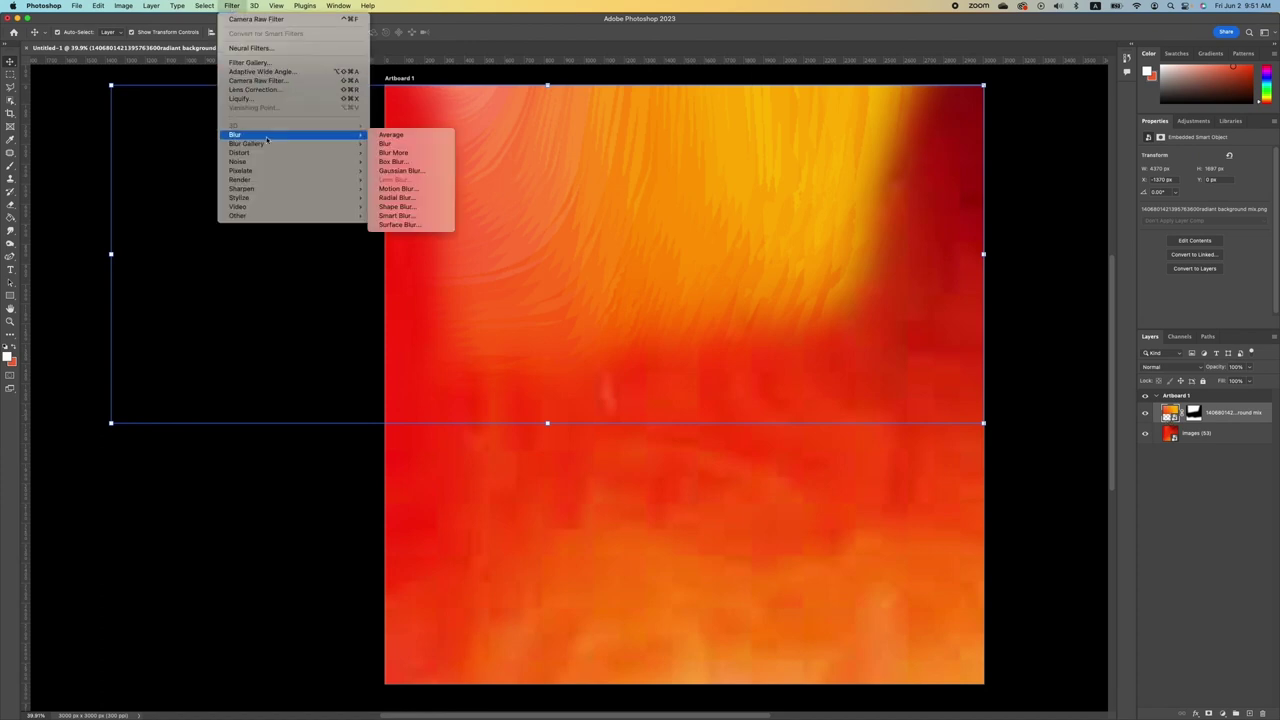
pyautogui.click(400, 170)
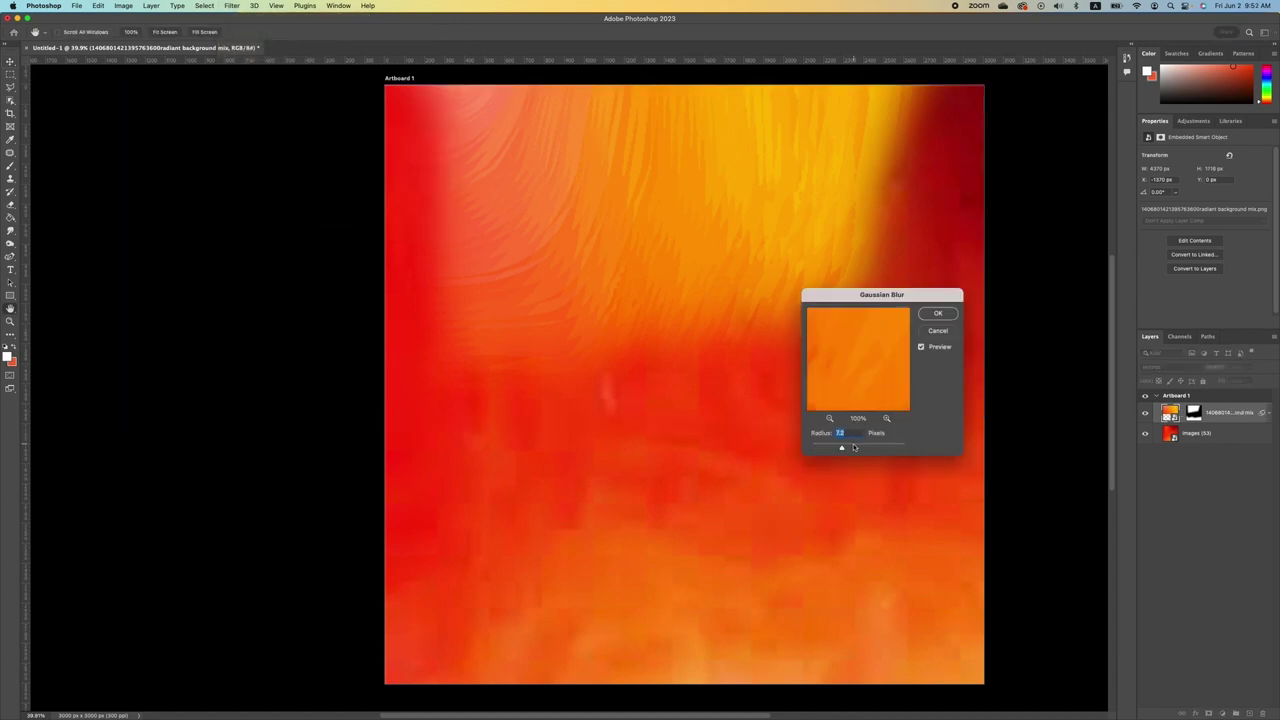
pyautogui.click(932, 315)
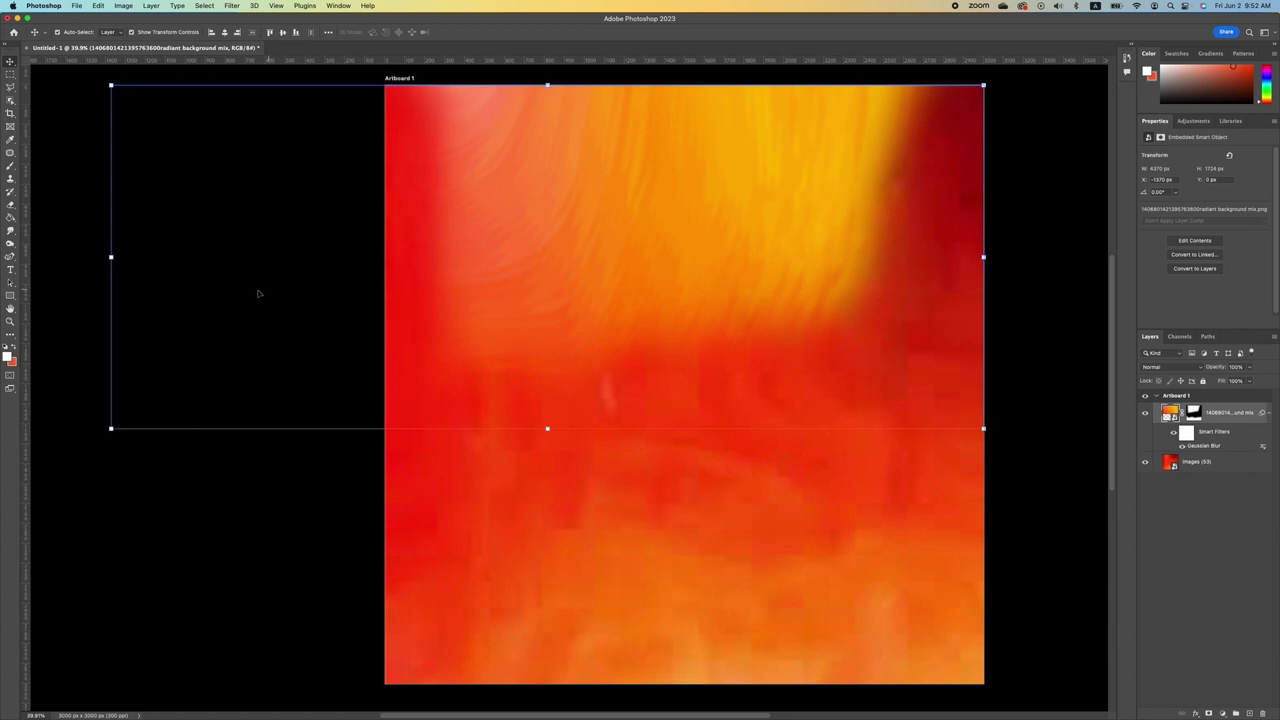
# - Scale up the blurred gradient layer so it reaches further down and past the artboard's sides
pyautogui.click(109, 257)
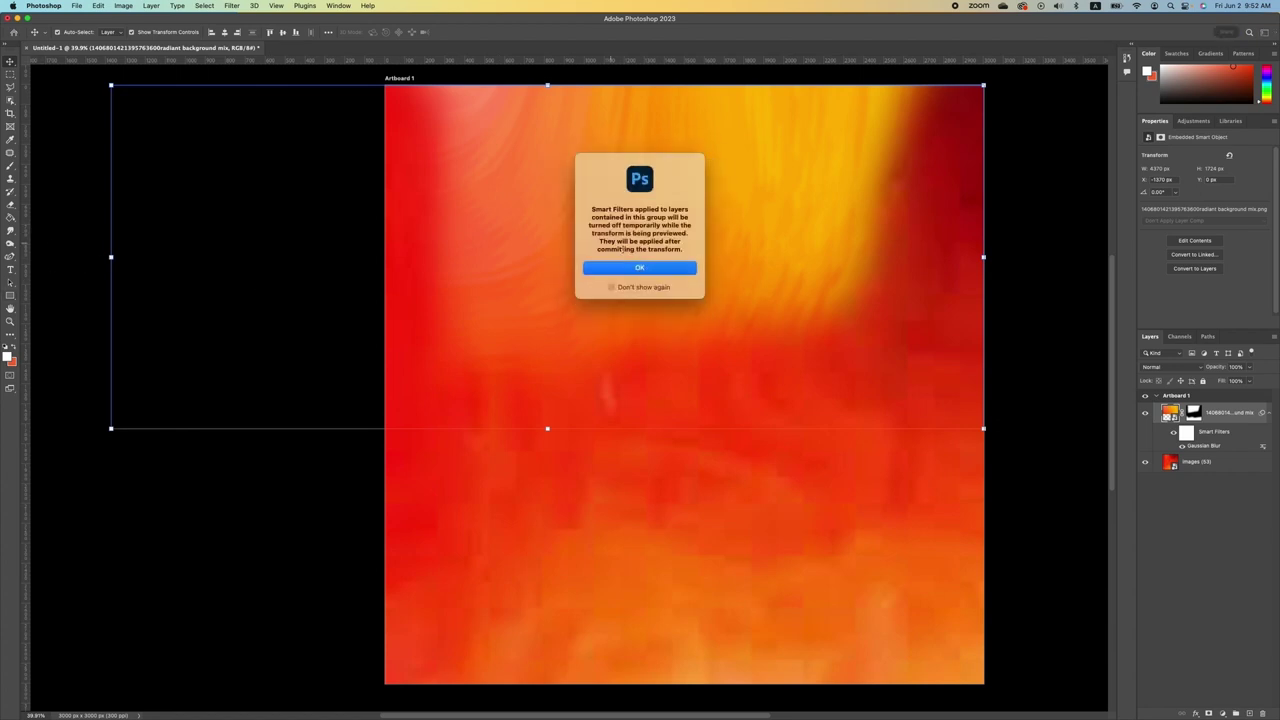
pyautogui.click(642, 268)
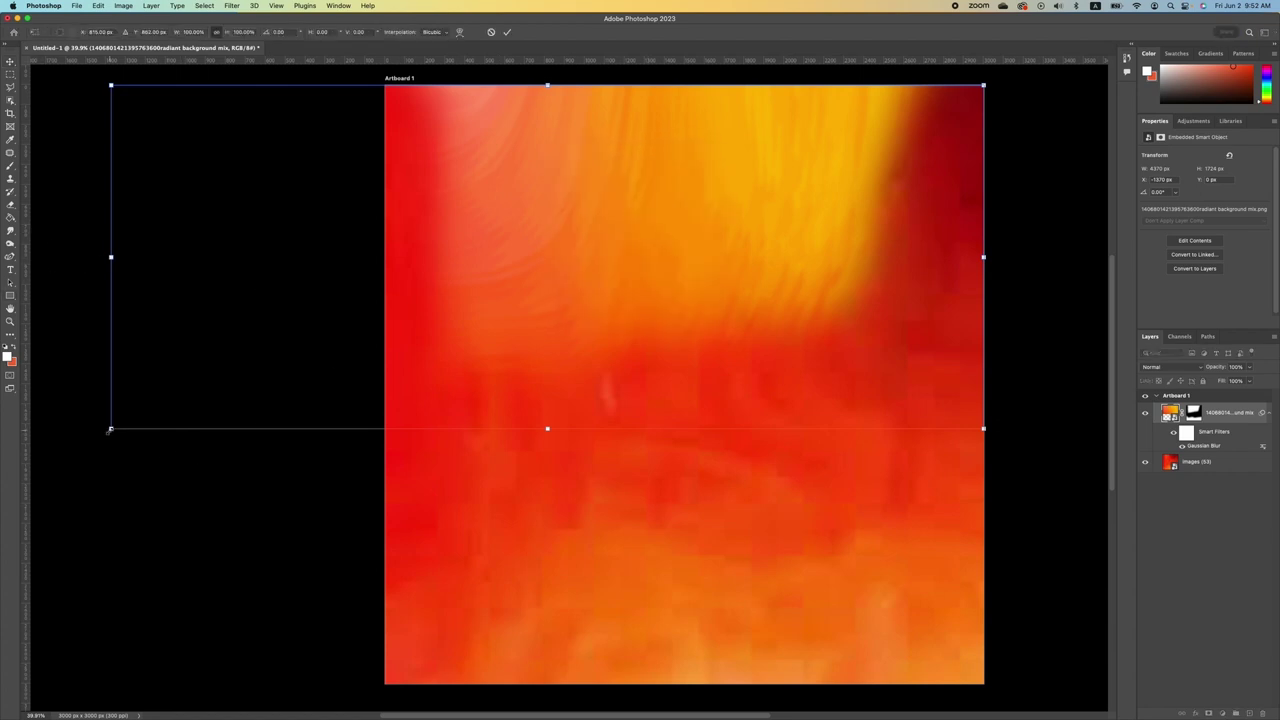
pyautogui.moveTo(110, 429); pyautogui.dragTo(121, 486)
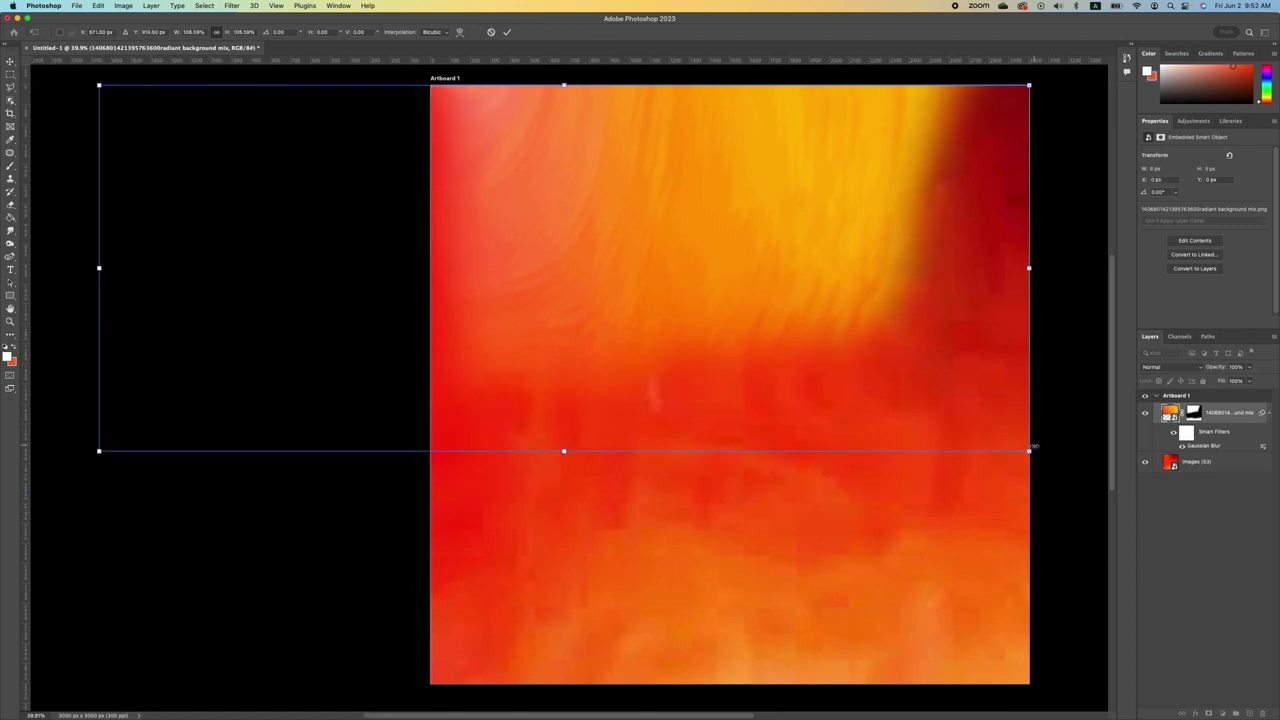
pyautogui.press('Return')
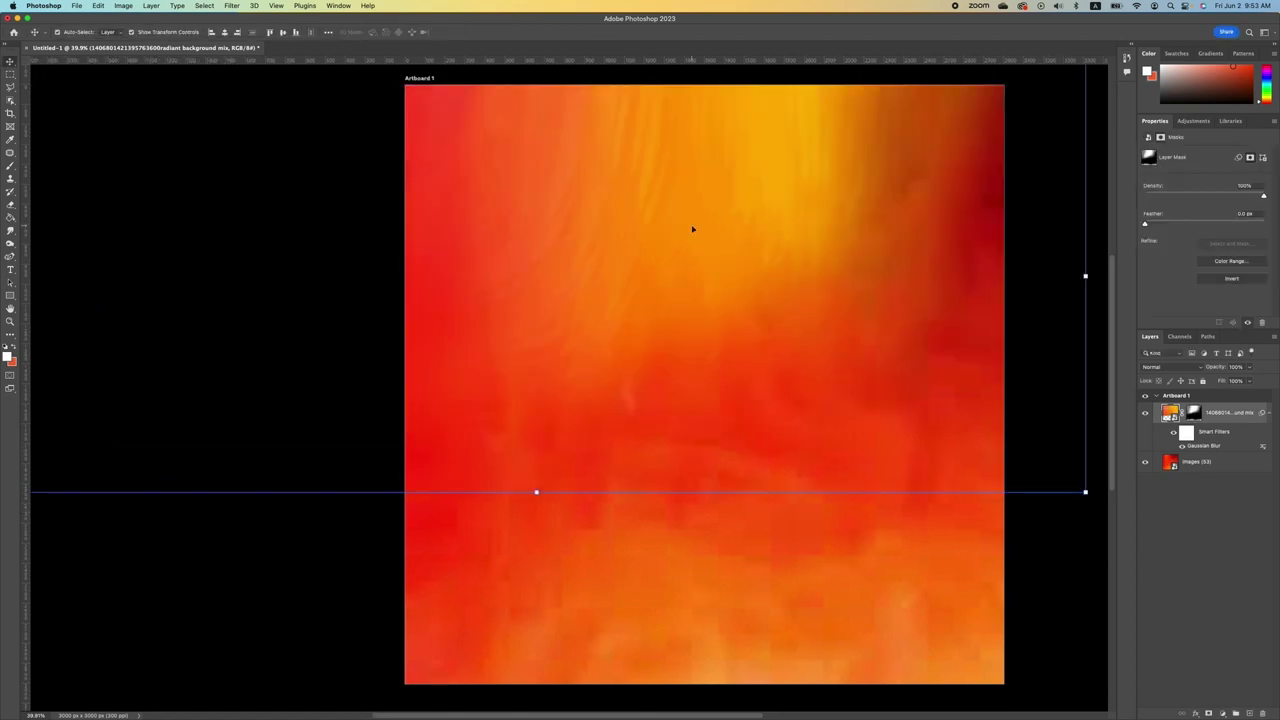
# - Place both men's portraits on the artboard, converting the first to a pixel layer with its transforms retained and removing its background
pyautogui.moveTo(256, 350); pyautogui.dragTo(560, 425)
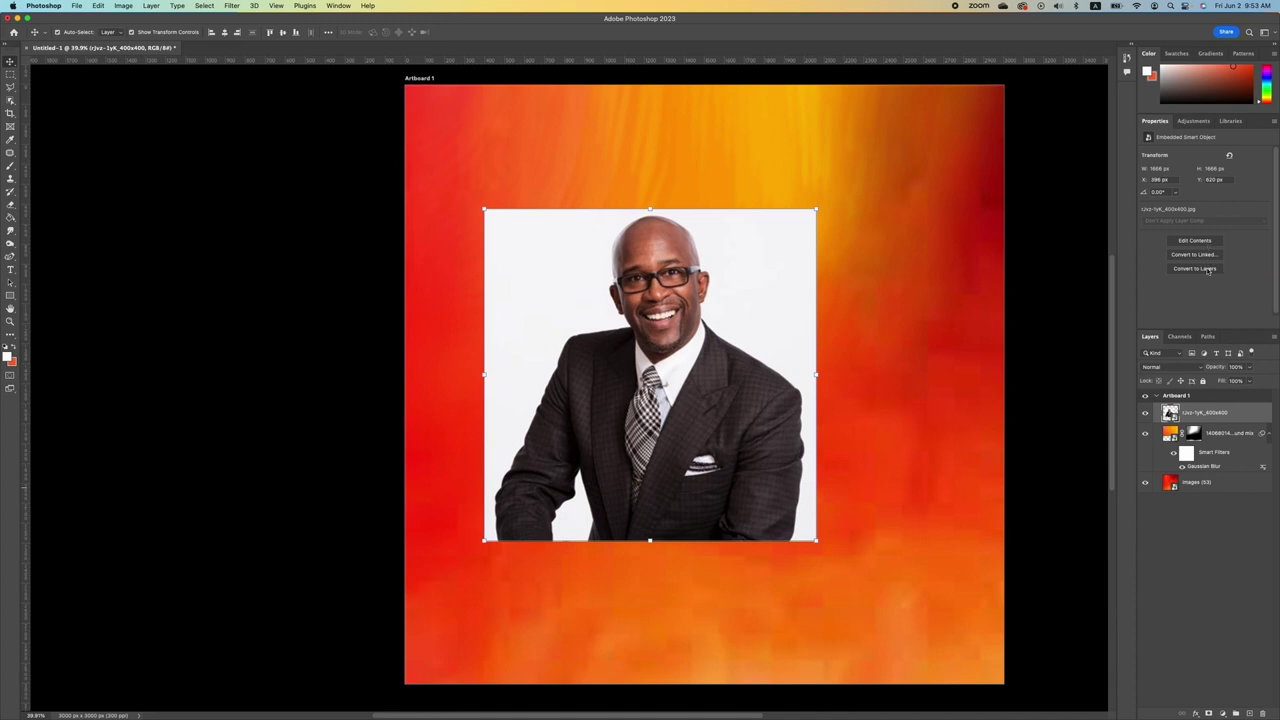
pyautogui.click(1206, 268)
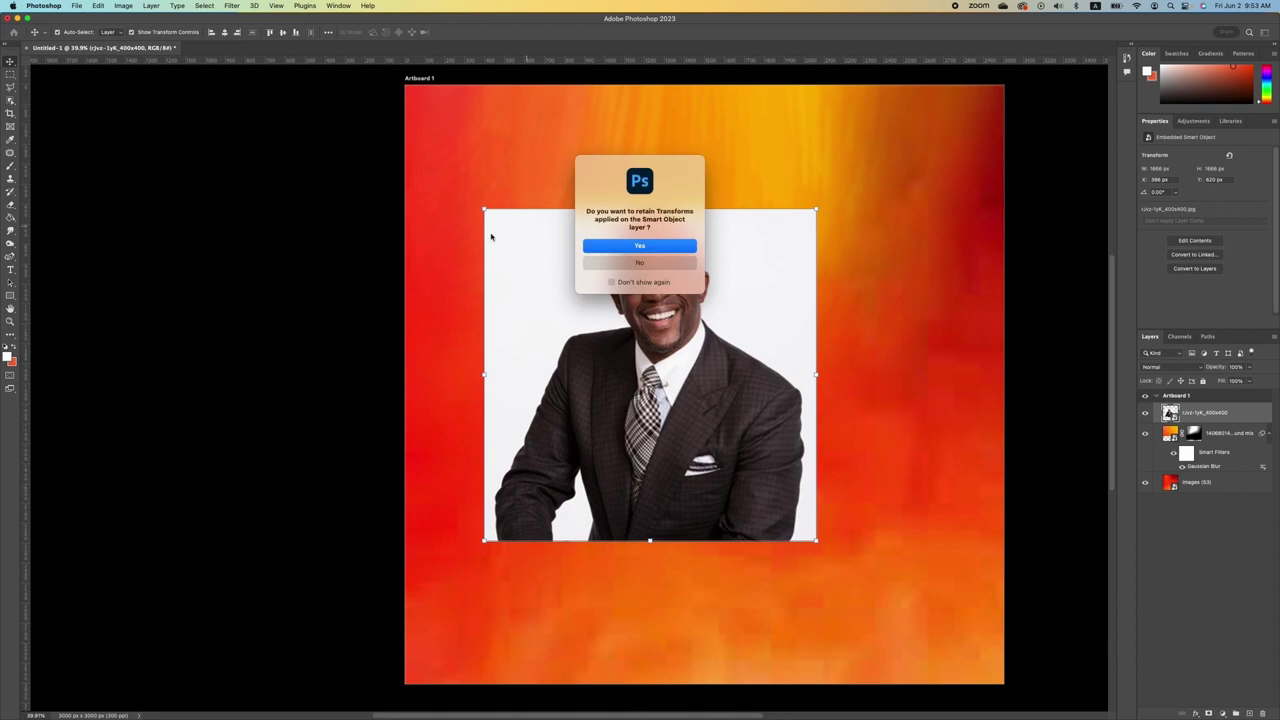
pyautogui.click(655, 247)
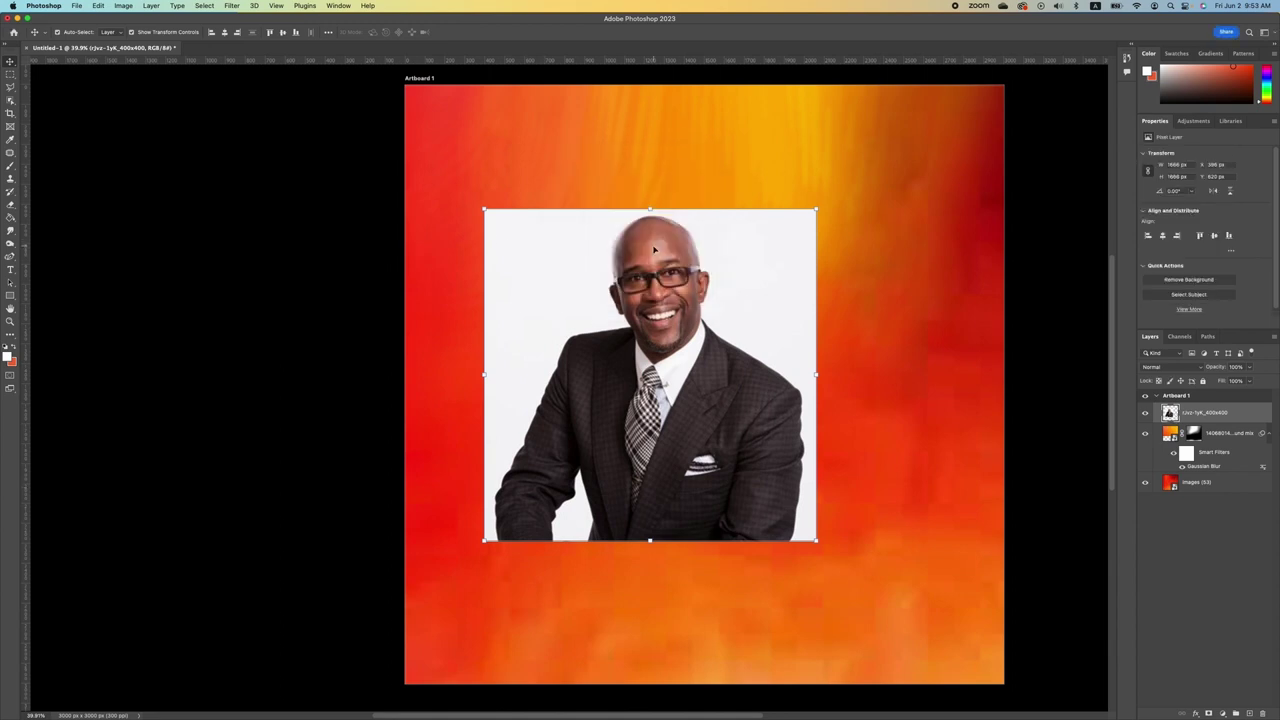
pyautogui.click(1196, 281)
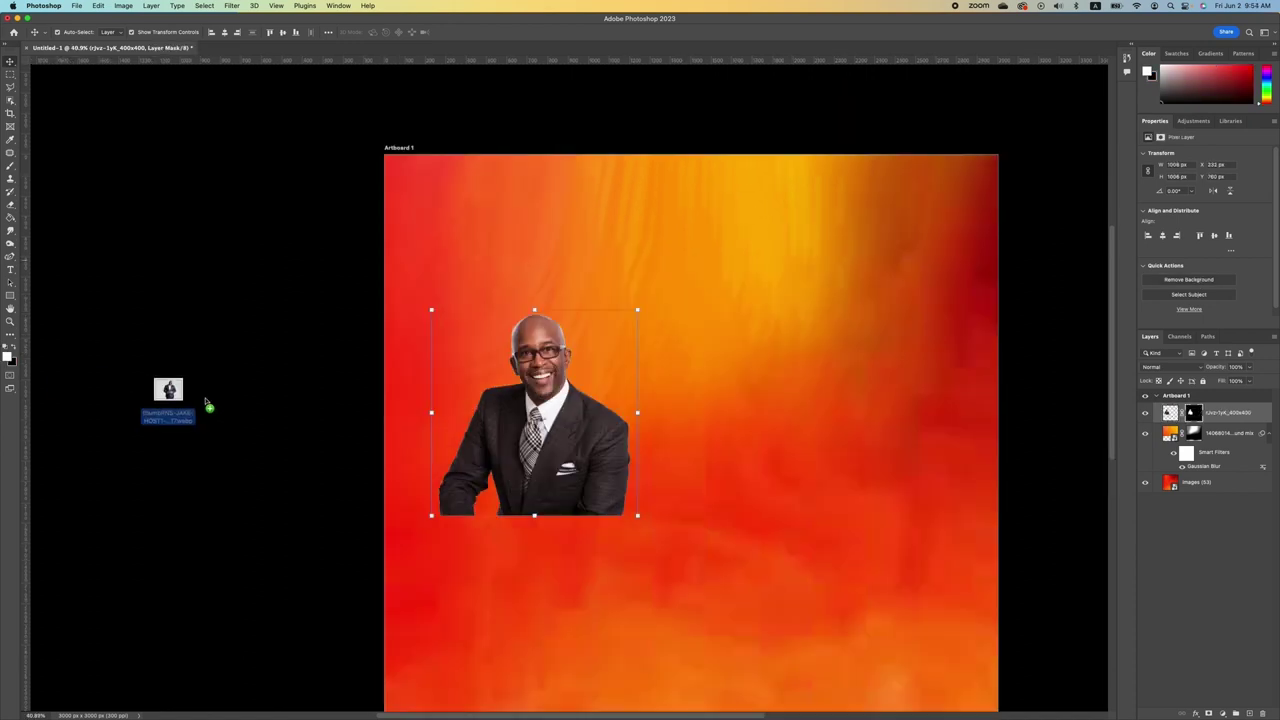
pyautogui.moveTo(206, 406); pyautogui.dragTo(683, 455)
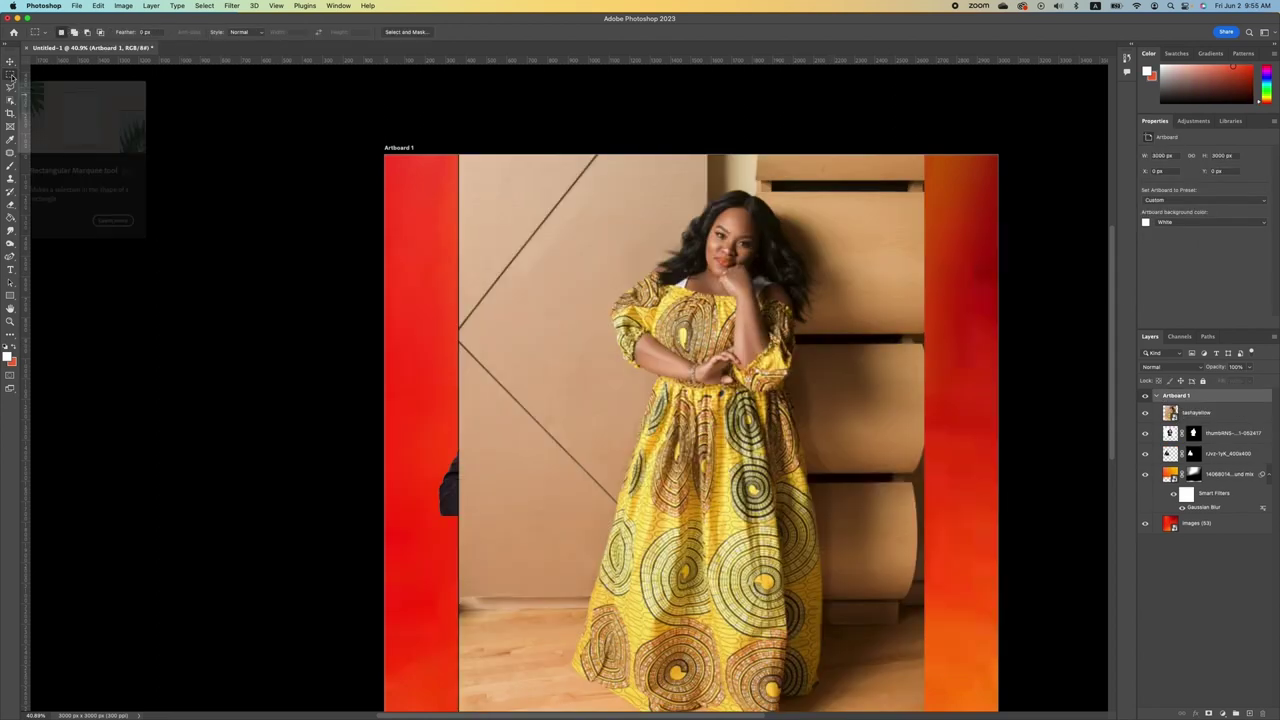
# - Copy the woman's upper body from the tashayellow photo to its own layer using a rectangular selection and delete the full photo layer
pyautogui.click(11, 75)
pyautogui.moveTo(600, 173); pyautogui.dragTo(820, 427)
pyautogui.click(1174, 414)
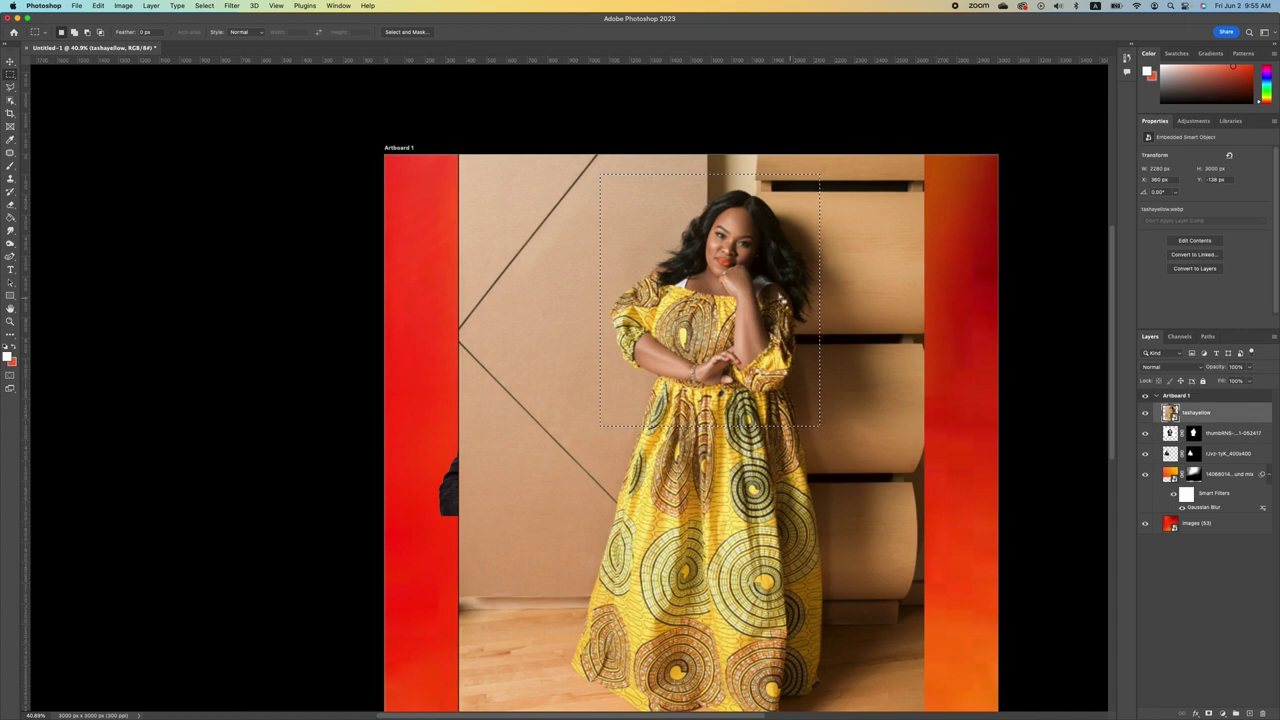
pyautogui.rightClick(718, 256)
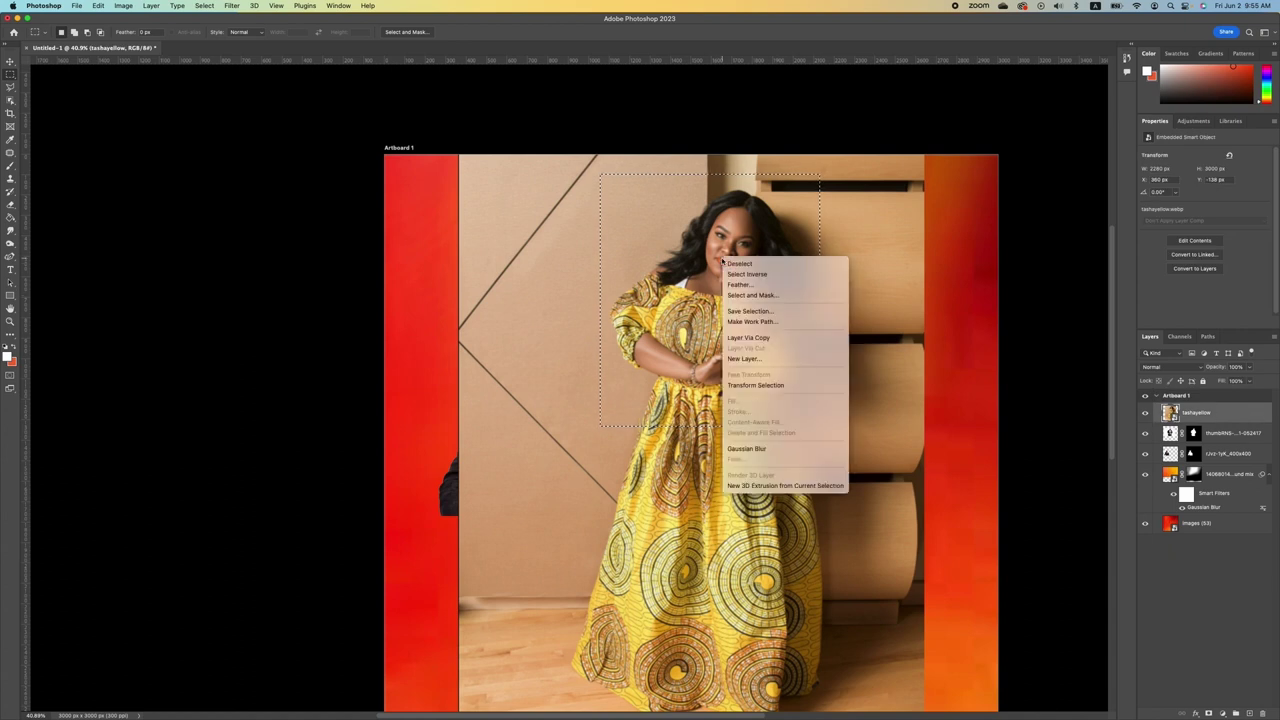
pyautogui.click(770, 339)
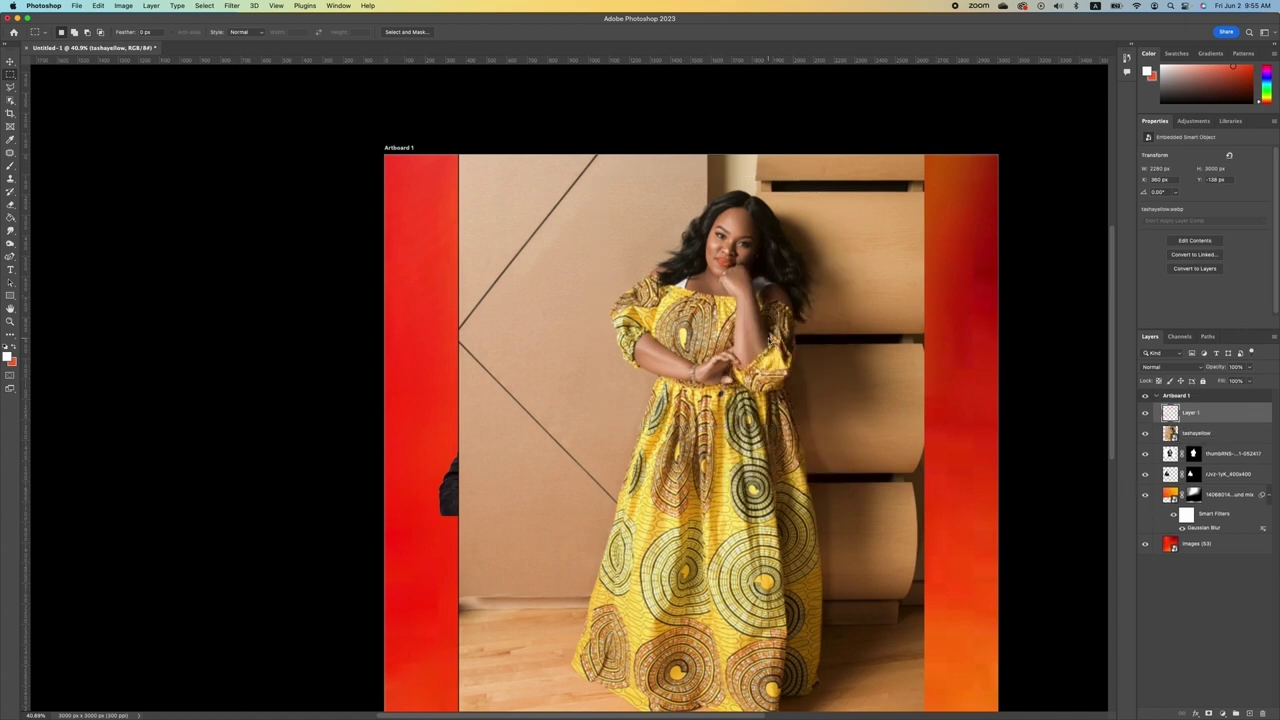
pyautogui.click(1205, 433)
pyautogui.press('Delete')
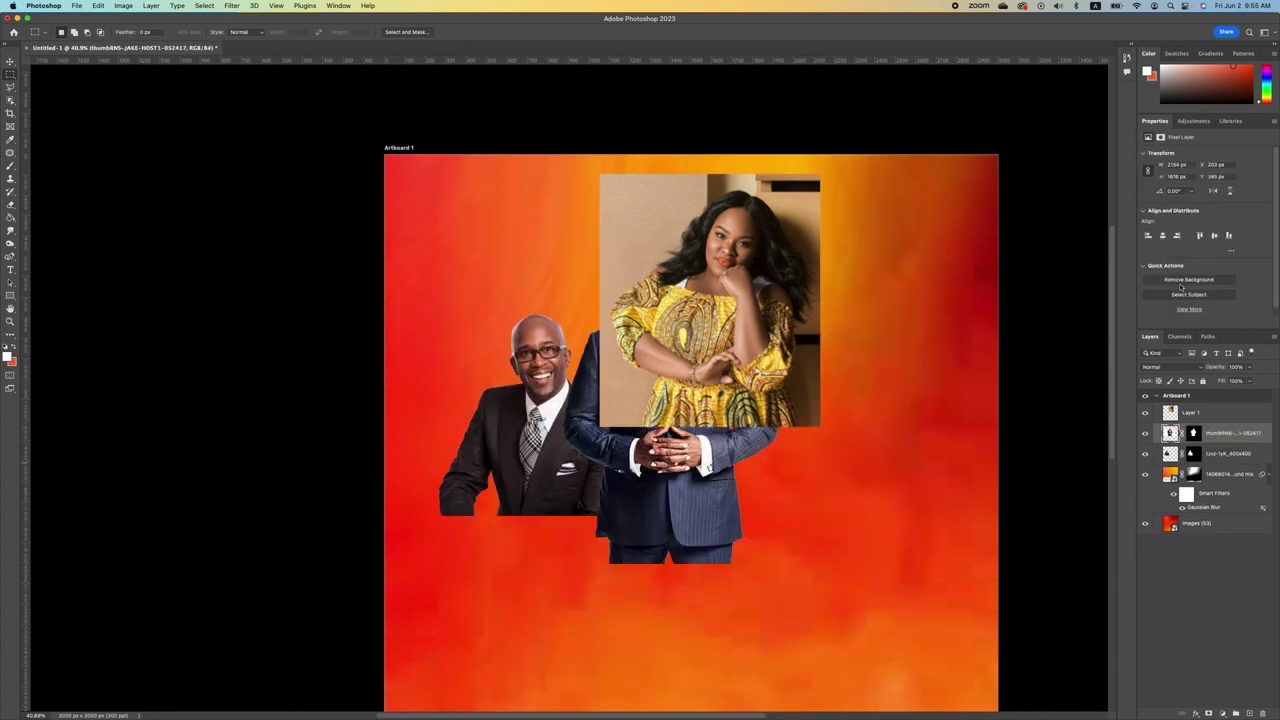
# - Remove the background from the woman's cropped layer and stack it directly beneath the central man's layer
pyautogui.click(1211, 412)
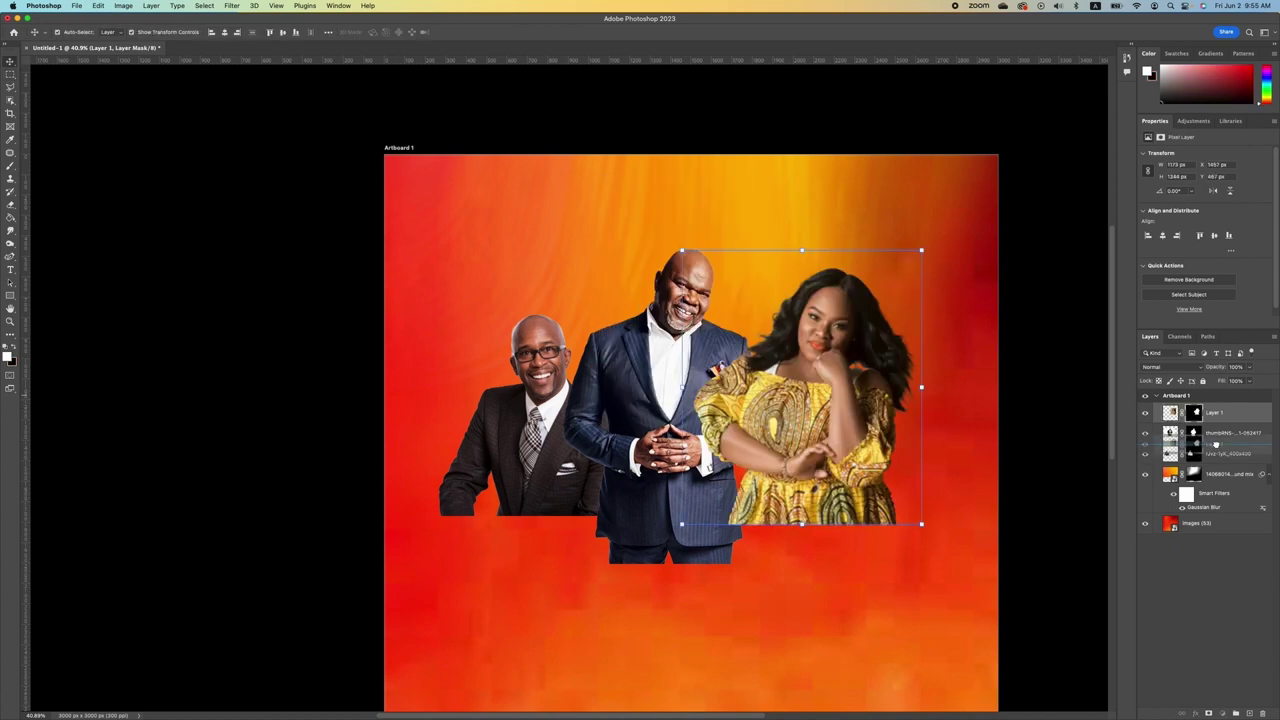
pyautogui.moveTo(1212, 412); pyautogui.dragTo(1218, 448)
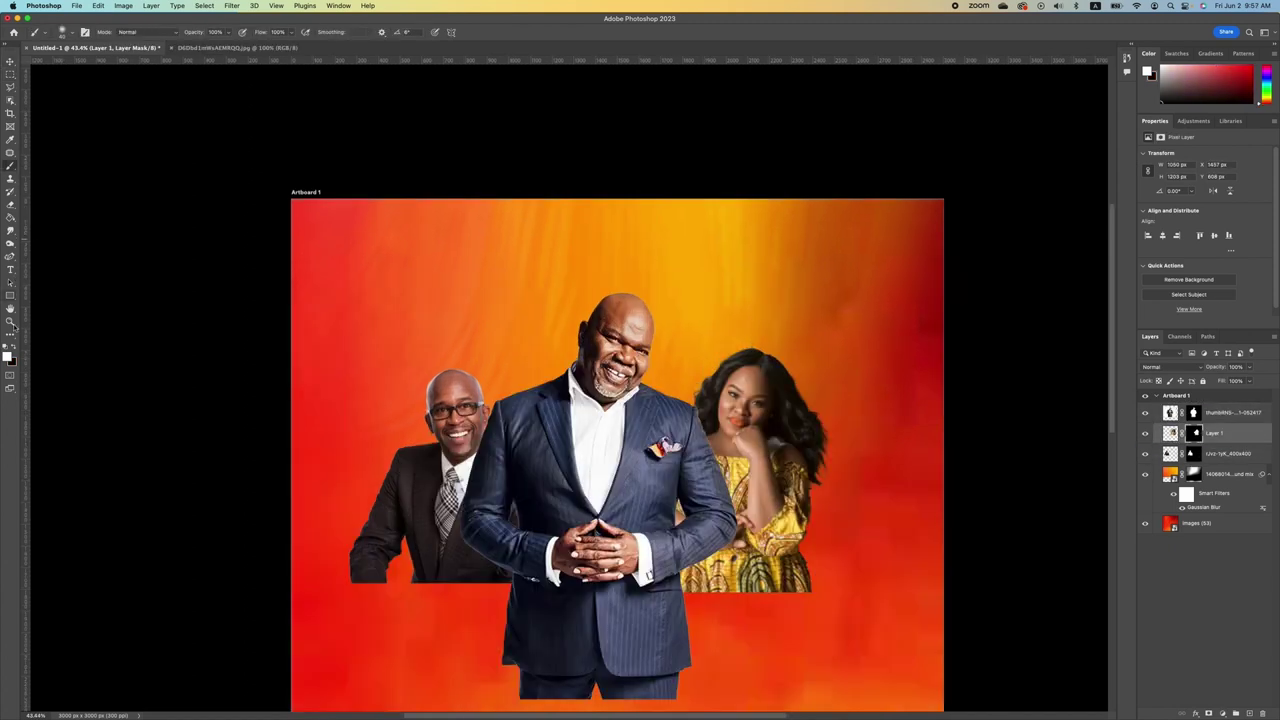
# - Draw a rectangle about 754 × 1505 px over the man beside the central figure and fill it with gold
pyautogui.click(10, 295)
pyautogui.click(50, 295)
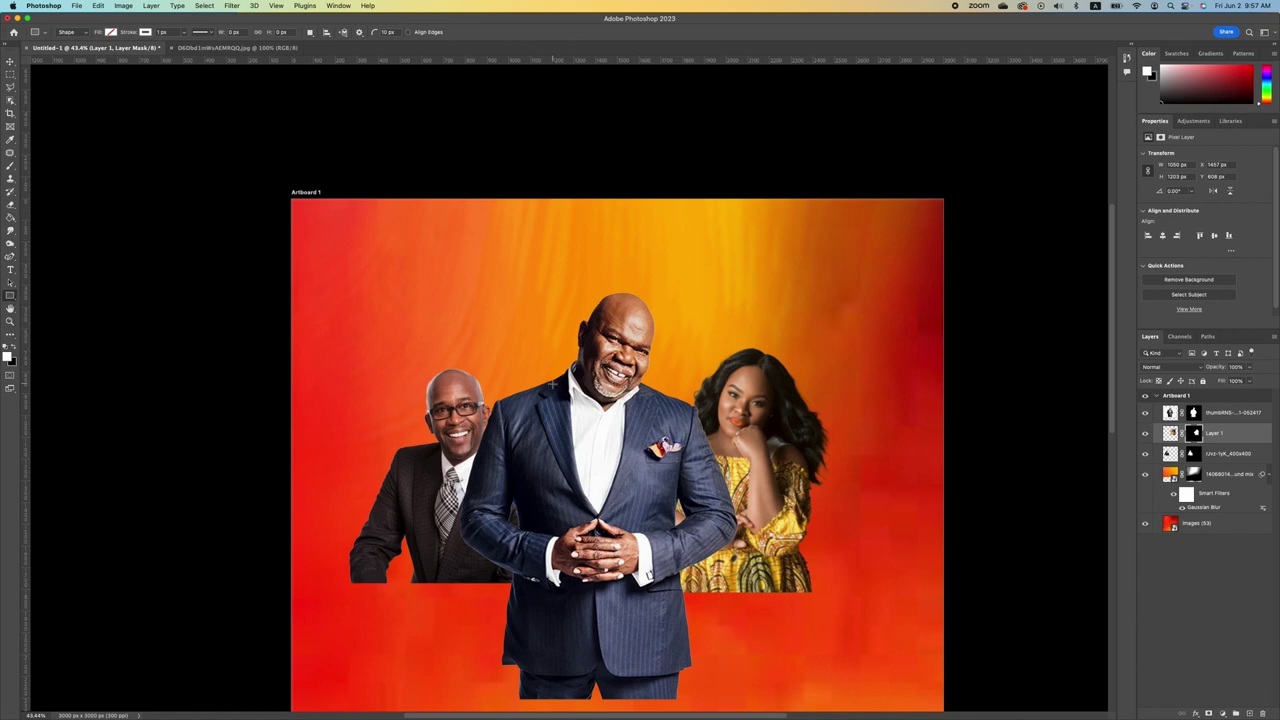
pyautogui.moveTo(366, 297); pyautogui.dragTo(529, 622)
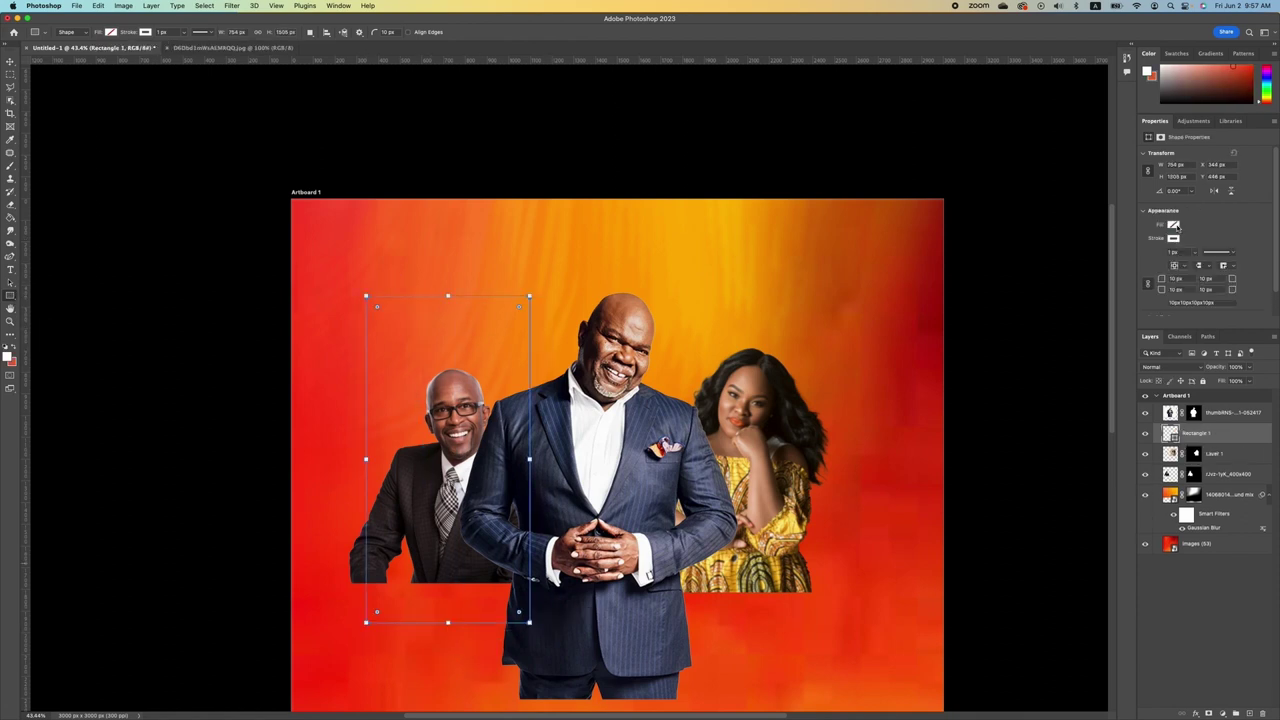
pyautogui.click(1174, 225)
pyautogui.click(1237, 276)
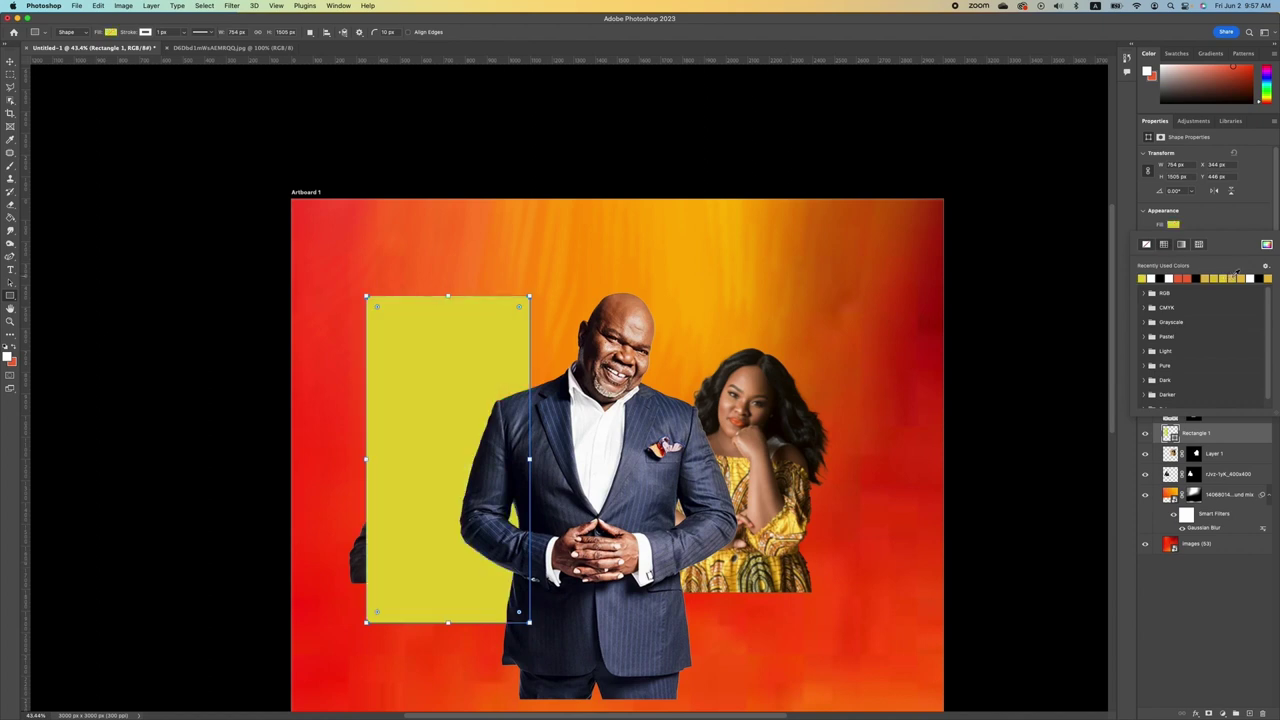
pyautogui.click(1230, 277)
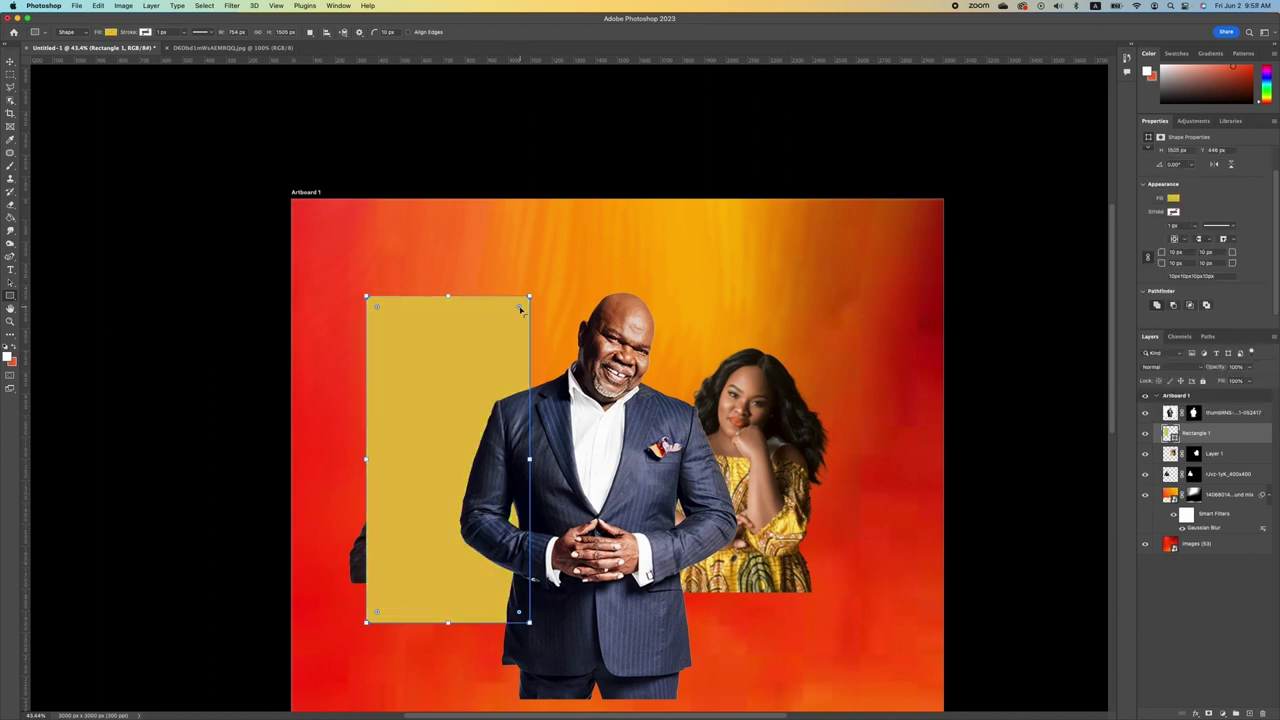
# - Square the gold rectangle's corners to 0 px and fit it at about 532 × 1062 px behind the bespectacled man, below all portrait layers
pyautogui.moveTo(519, 307); pyautogui.dragTo(640, 266)
pyautogui.press('v')
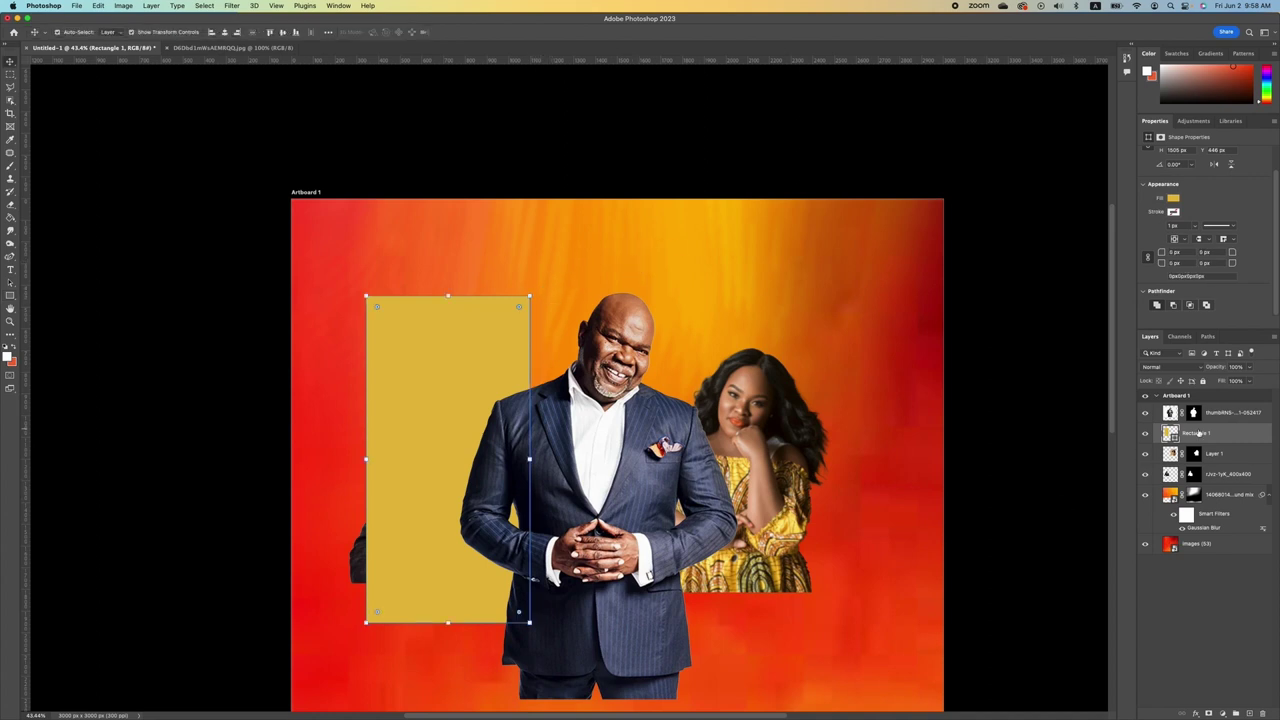
pyautogui.moveTo(1199, 433); pyautogui.dragTo(1203, 487)
pyautogui.scroll(-3, 441, 322)
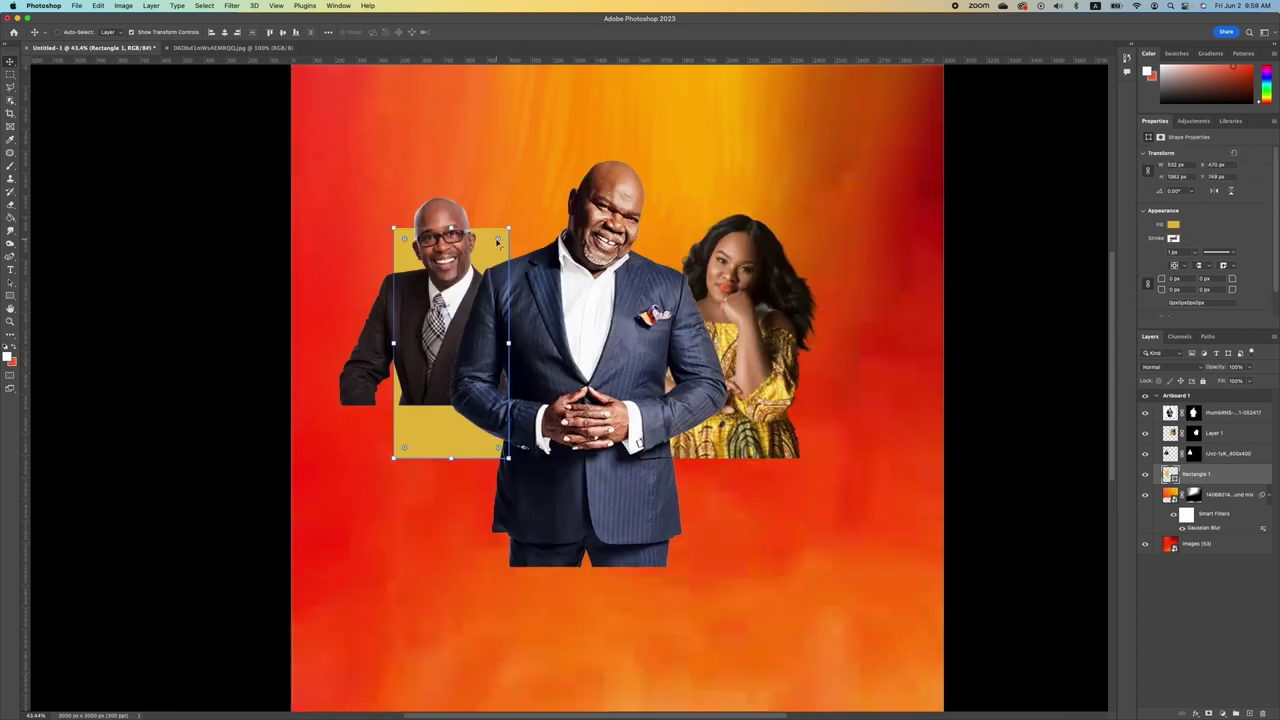
# - Duplicate the gold rectangle, position the copy behind the central man and resize it to about 810 × 1192 px
pyautogui.press('super+j')
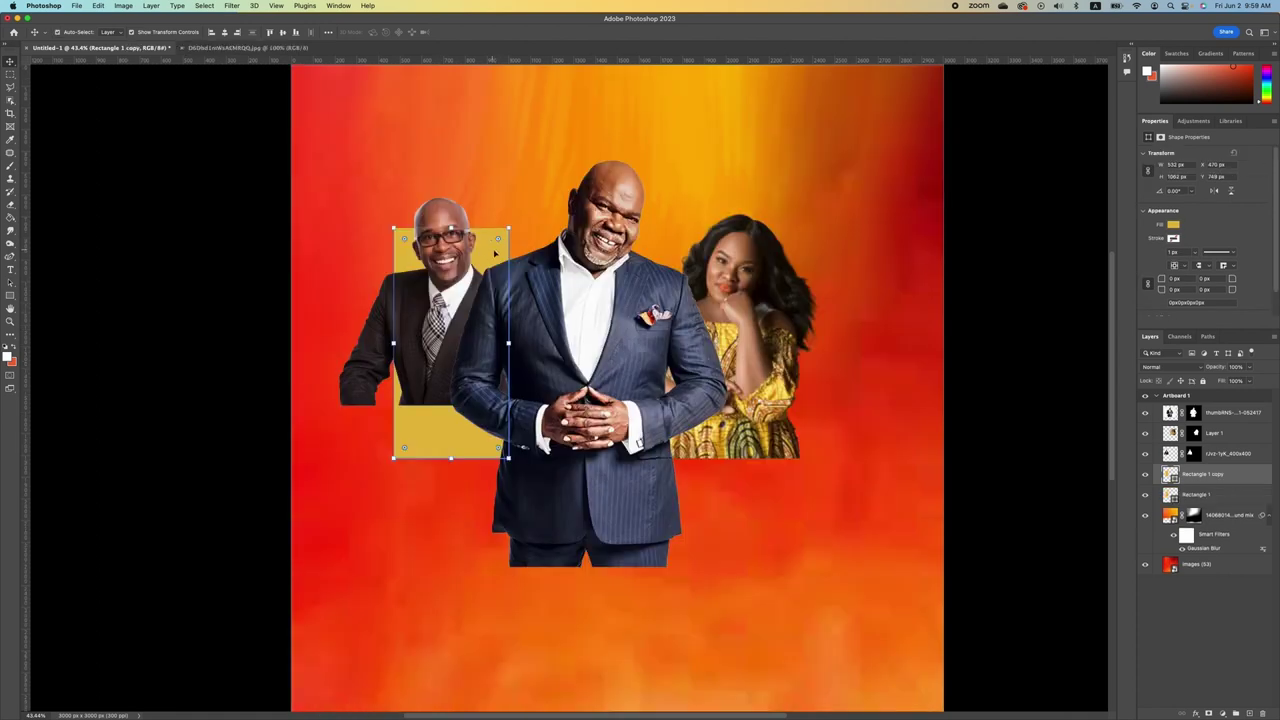
pyautogui.moveTo(481, 247); pyautogui.dragTo(691, 141)
pyautogui.press('Return')
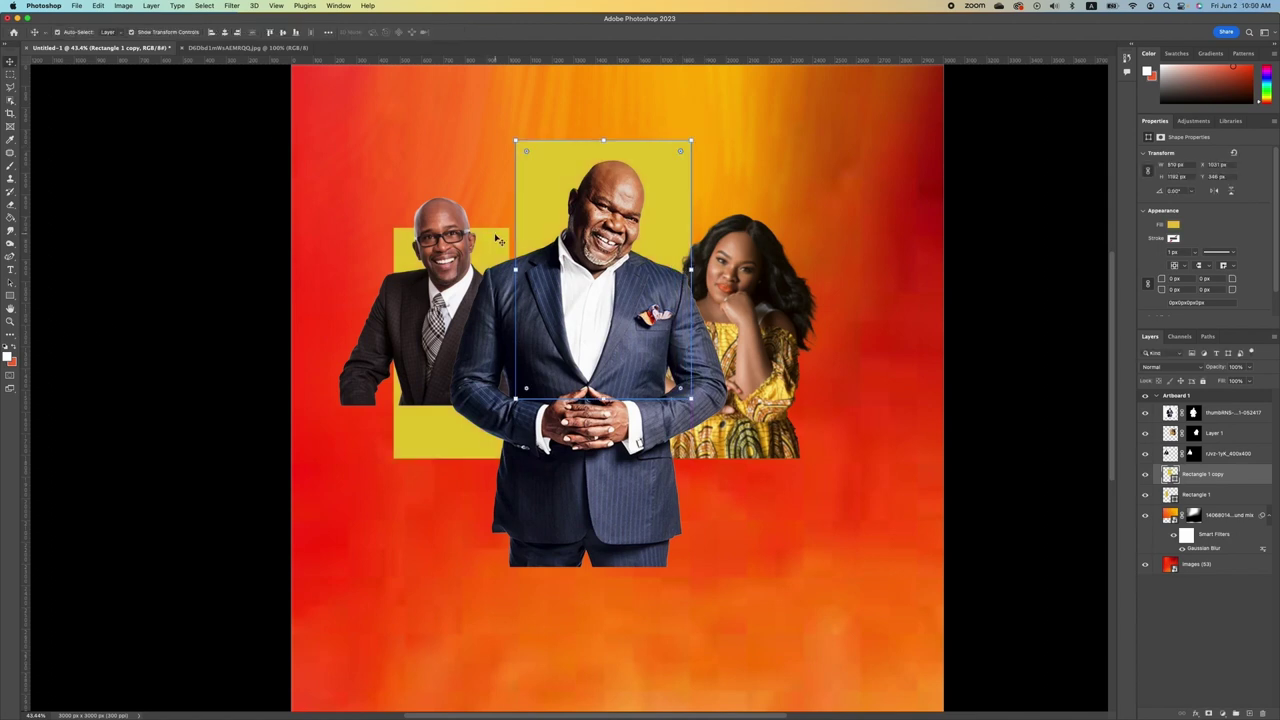
# - Rotate both gold rectangles together about 3° clockwise and raise the smaller one behind the bespectacled man
pyautogui.keyDown('shift'); pyautogui.click(492, 245); pyautogui.keyUp('shift')
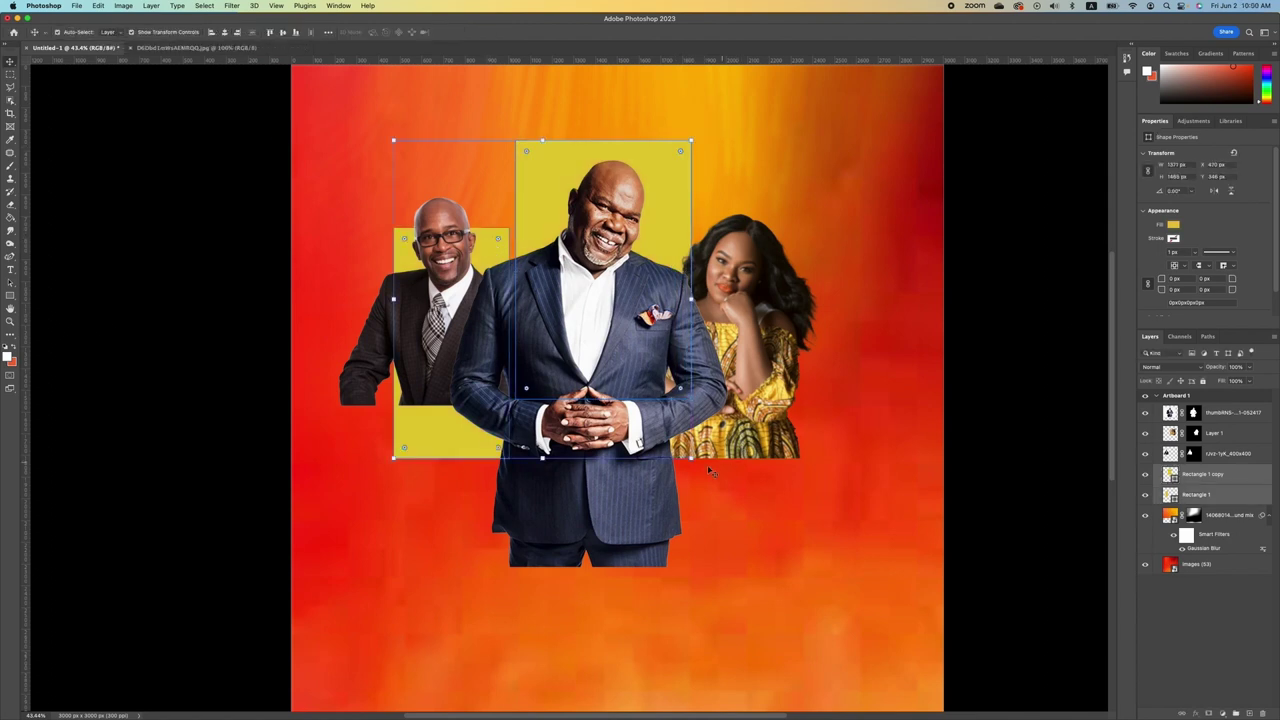
pyautogui.moveTo(397, 134); pyautogui.dragTo(397, 131)
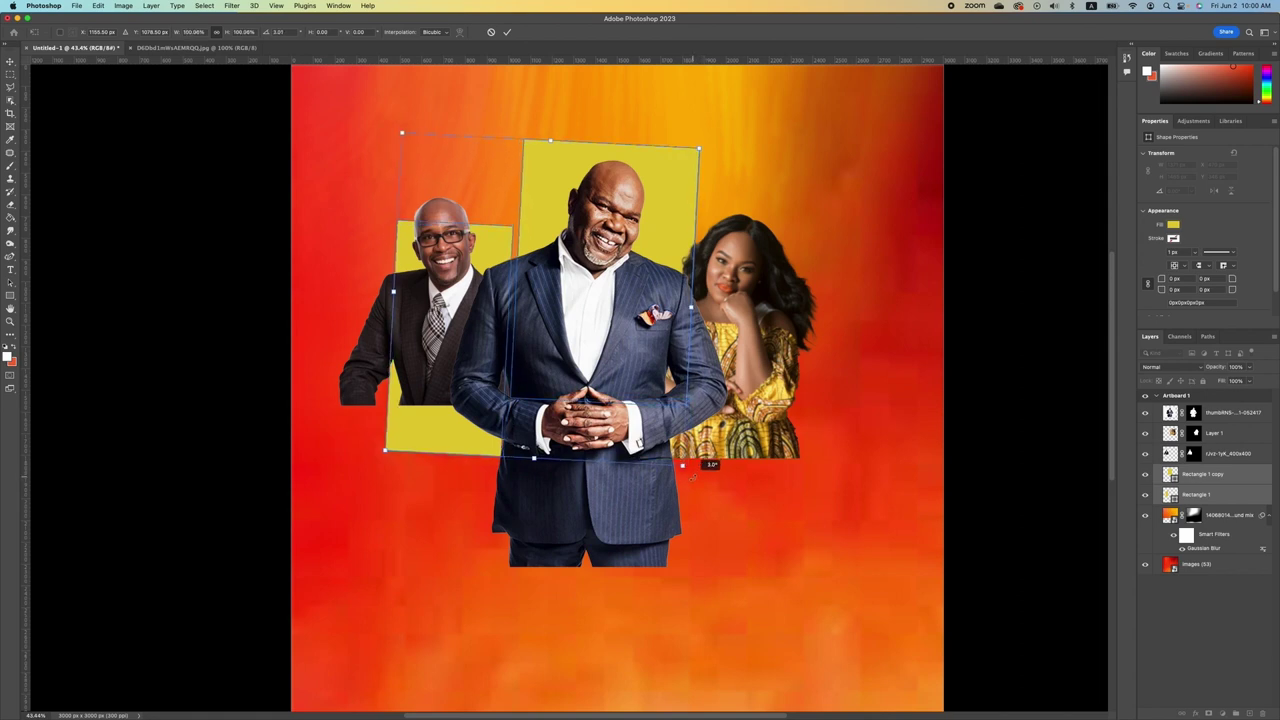
pyautogui.press('Return')
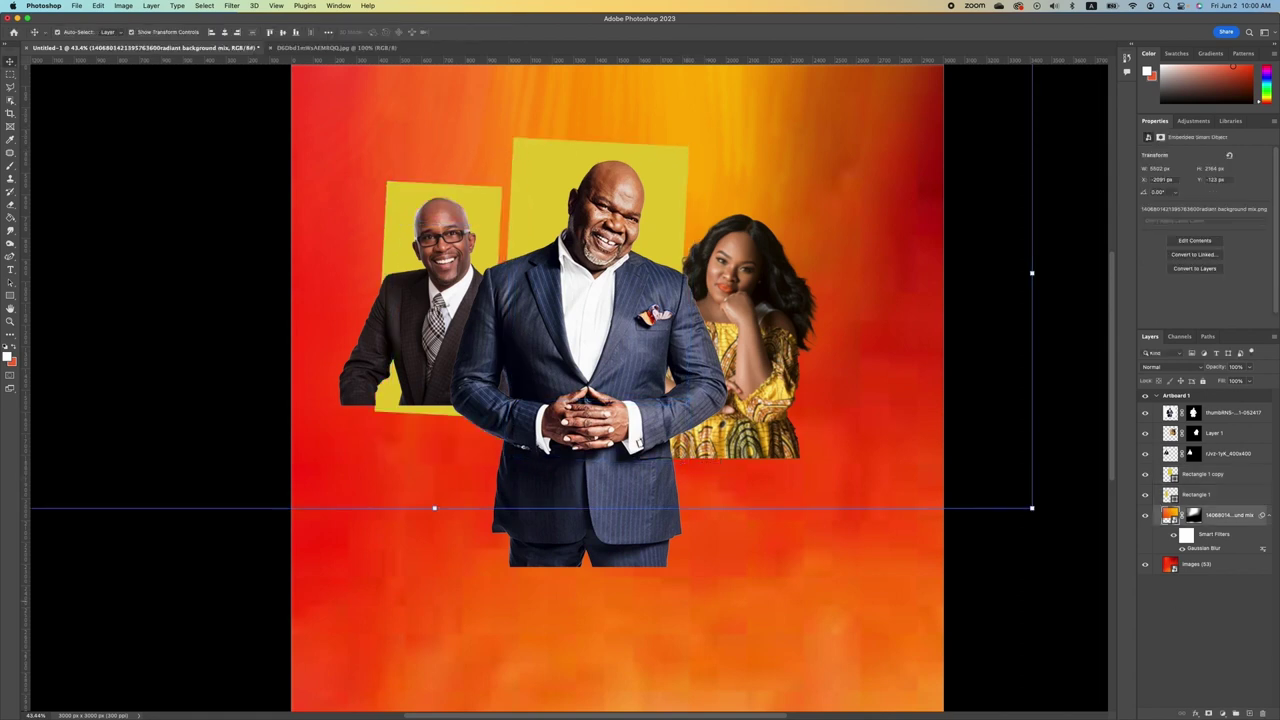
# - On a new layer above the central rectangle, outline a slanted strip across its top edge with the Polygonal Lasso and fill it white
pyautogui.click(1215, 478)
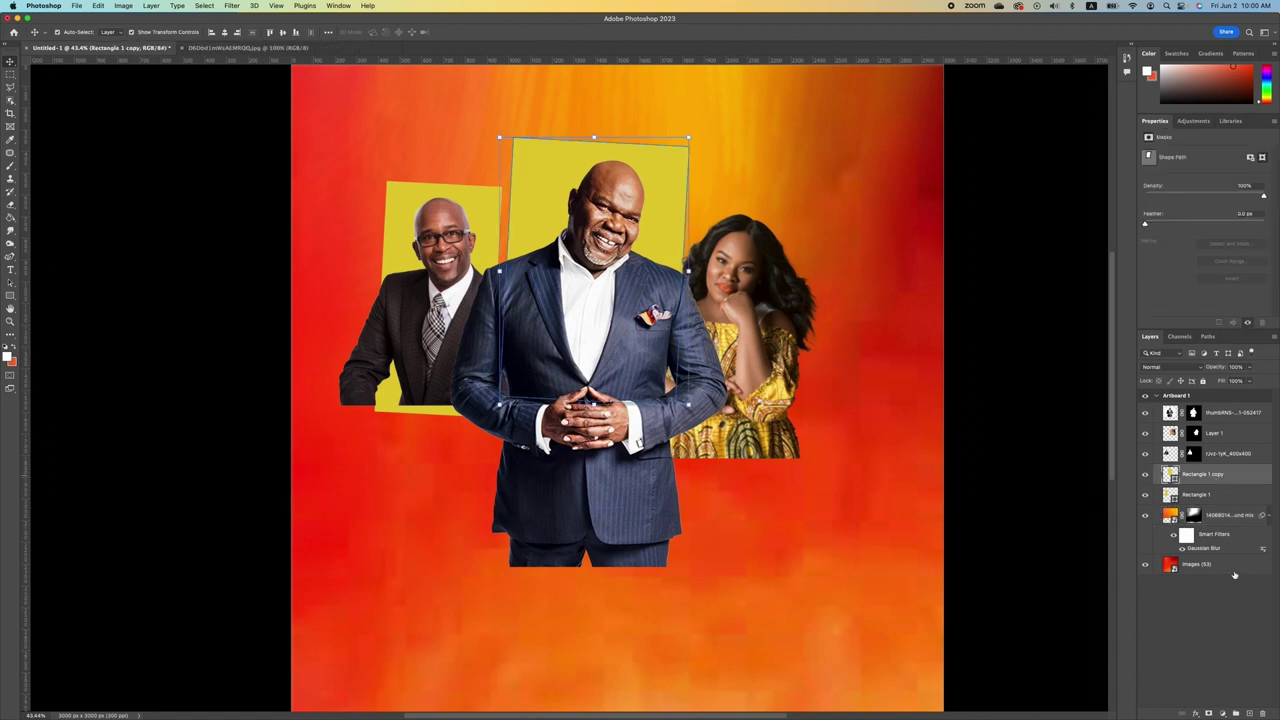
pyautogui.click(1249, 713)
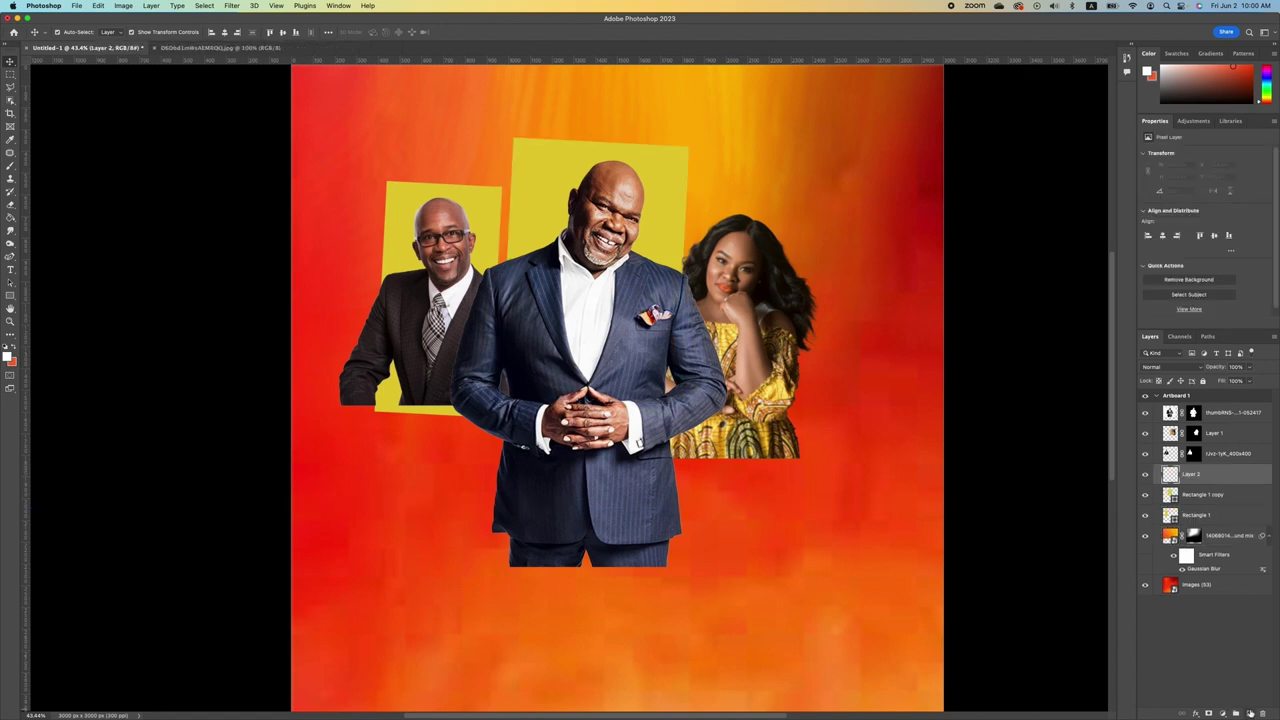
pyautogui.click(10, 87)
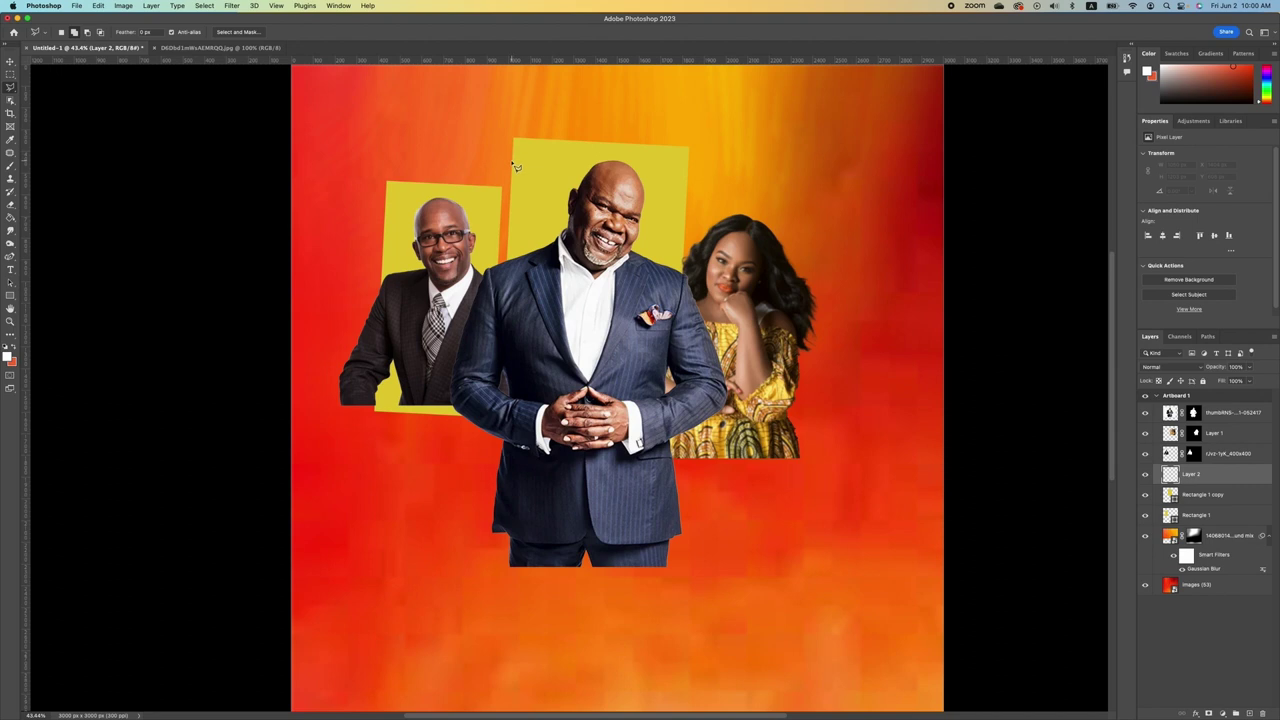
pyautogui.moveTo(512, 161)
pyautogui.mouseDown()
pyautogui.moveTo(704, 152)
pyautogui.moveTo(679, 119)
pyautogui.moveTo(498, 125)
pyautogui.moveTo(512, 162)
pyautogui.mouseUp()
pyautogui.click(10, 218)
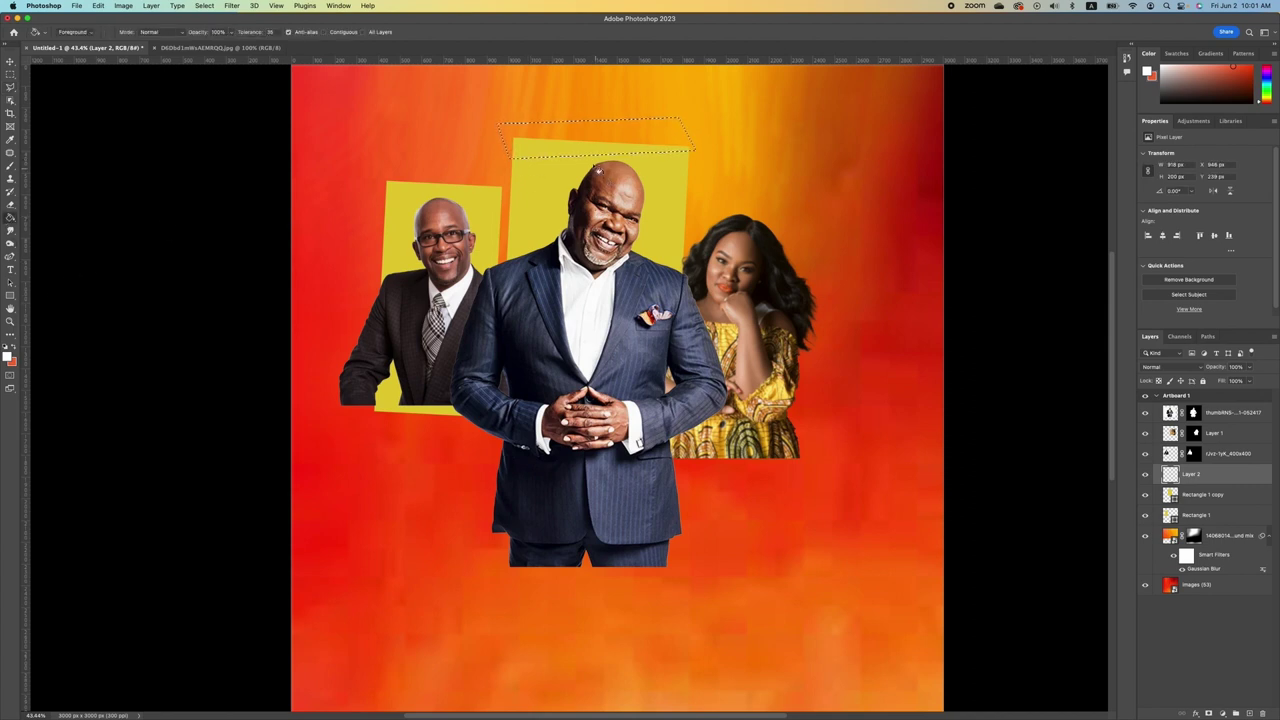
pyautogui.click(592, 139)
pyautogui.press('super+d')
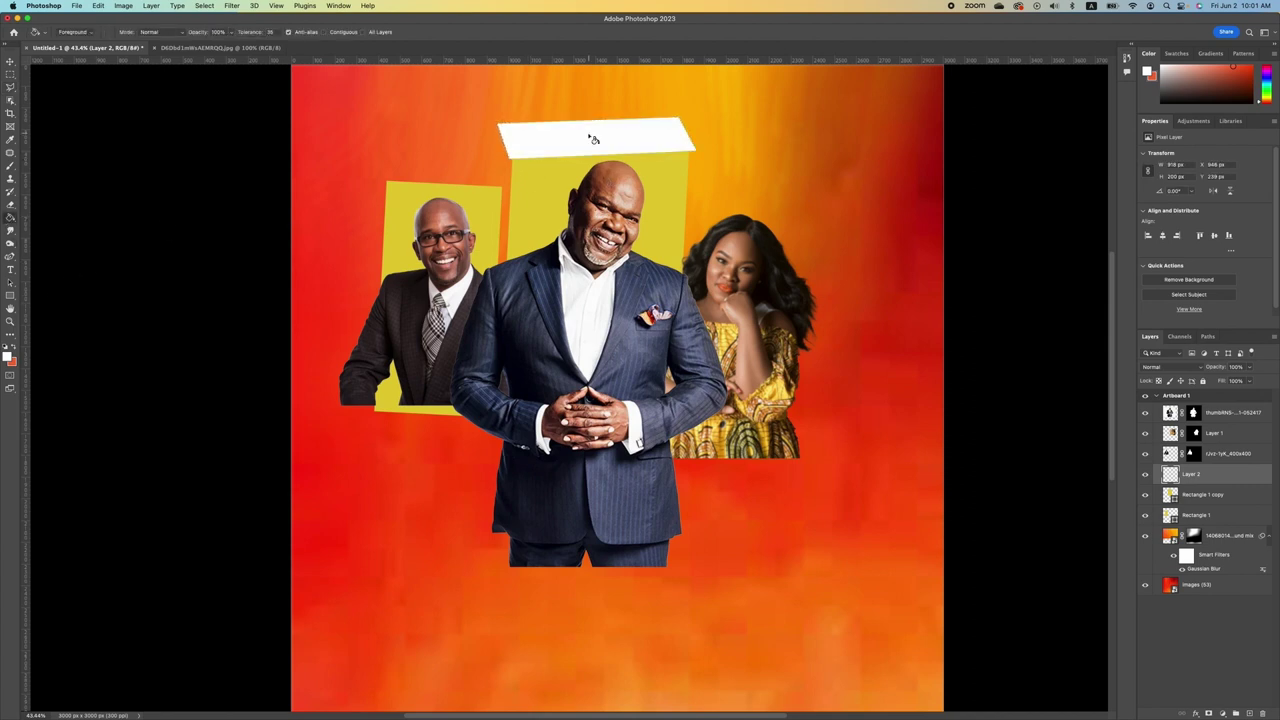
# - Load the strip as a selection, hide its layer, and mask the central rectangle with the inverse to cut its top at a slant
pyautogui.keyDown('super'); pyautogui.click(1172, 476); pyautogui.keyUp('super')
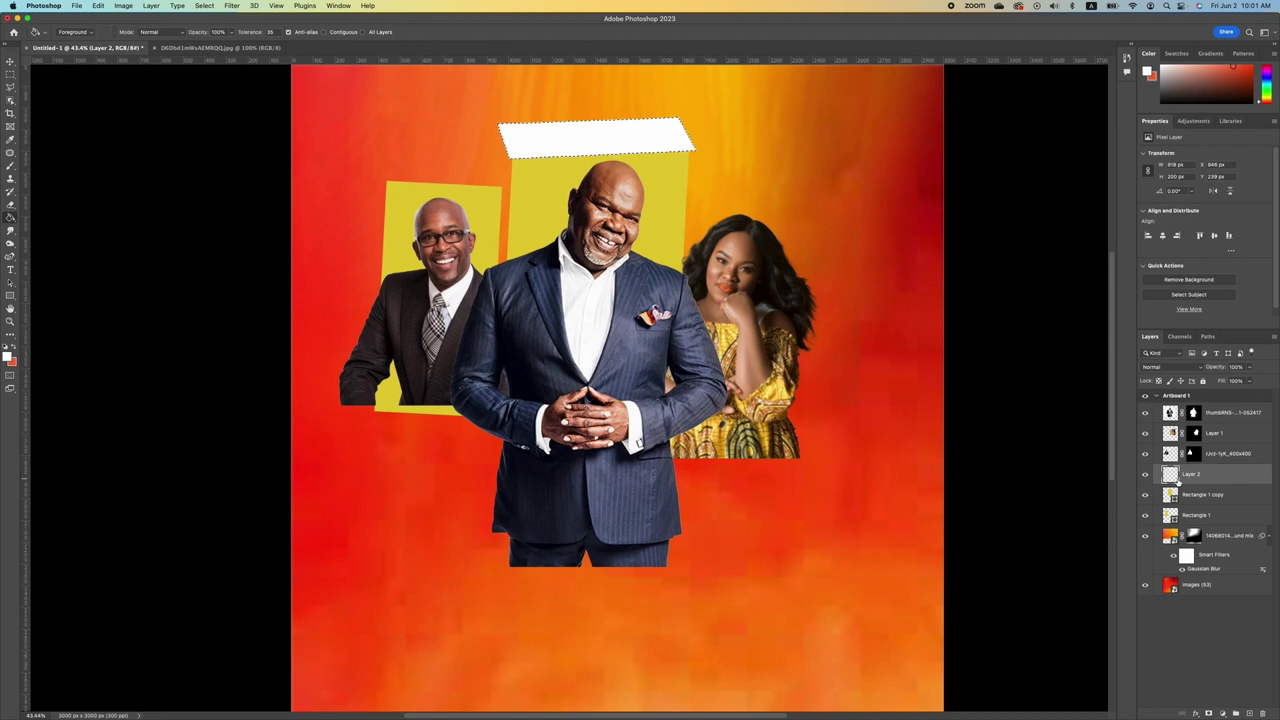
pyautogui.click(1145, 474)
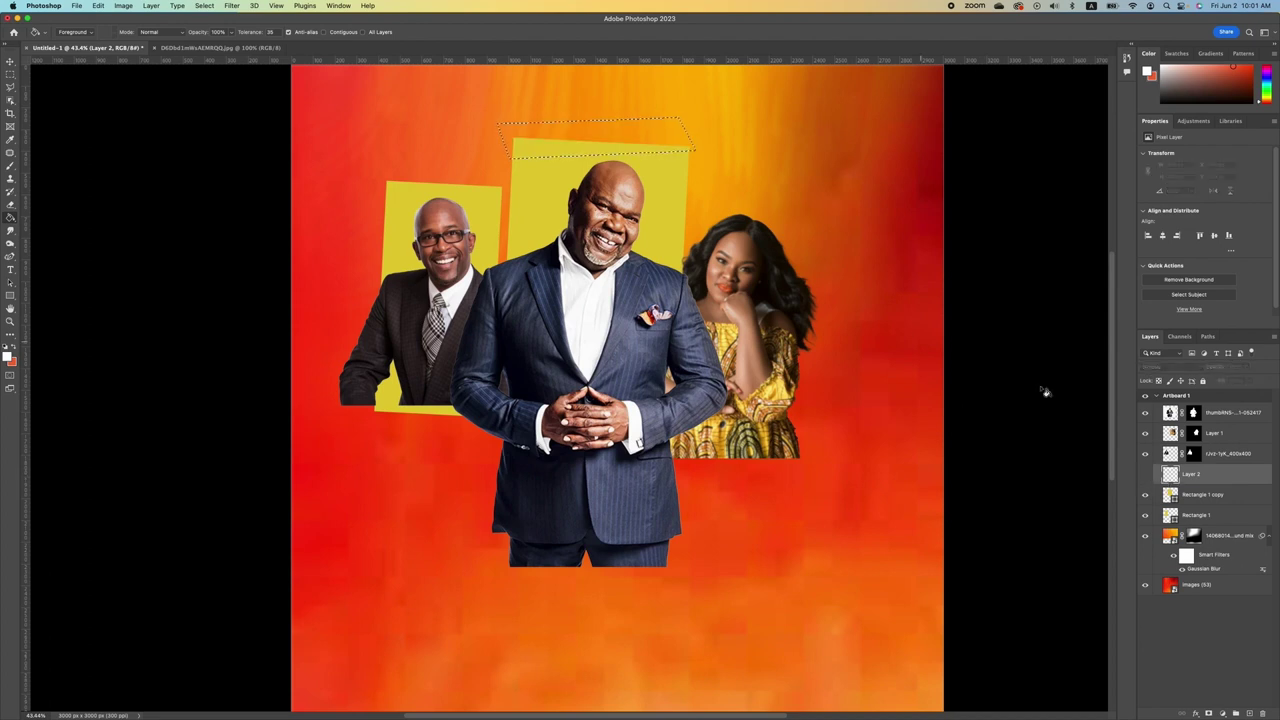
pyautogui.click(1215, 496)
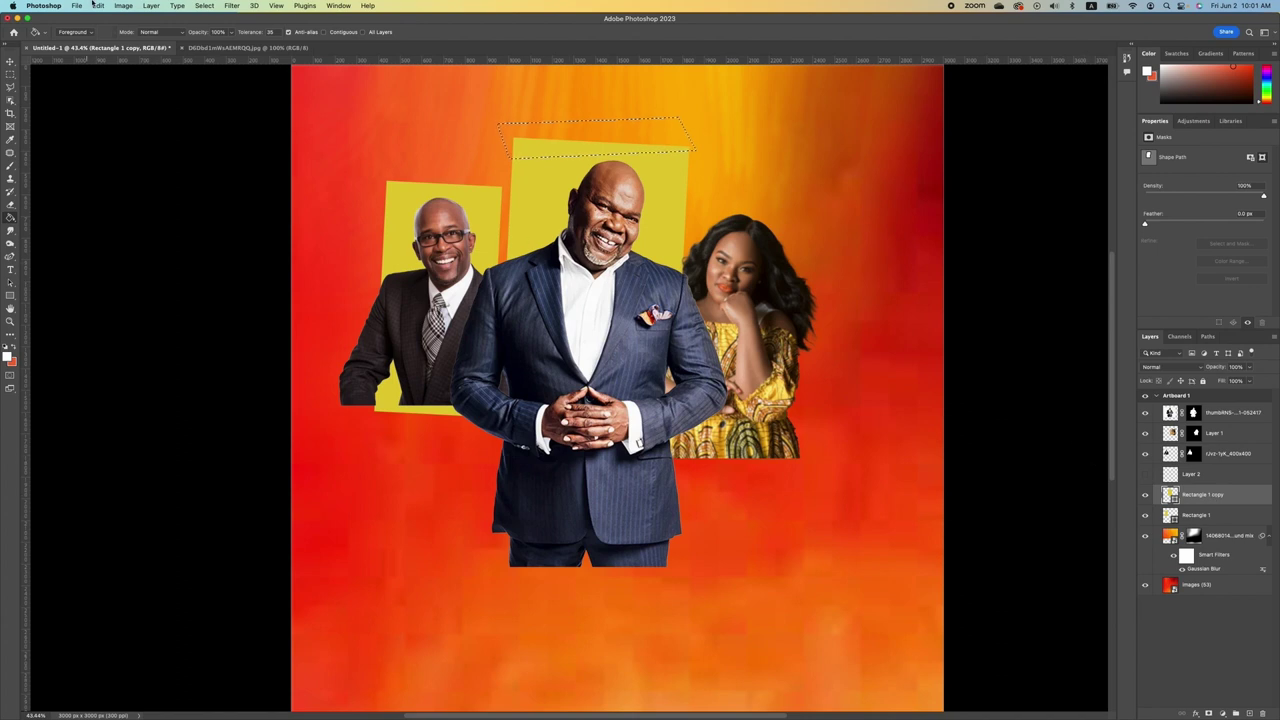
pyautogui.click(205, 6)
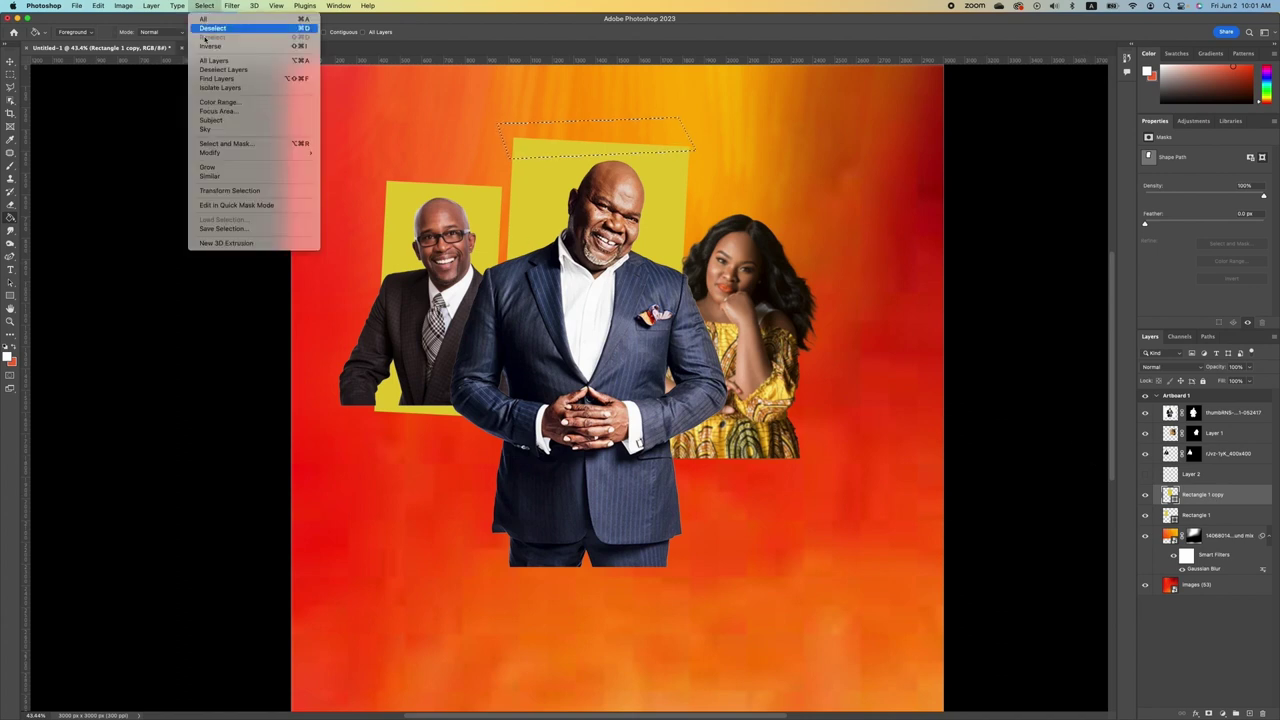
pyautogui.click(205, 19)
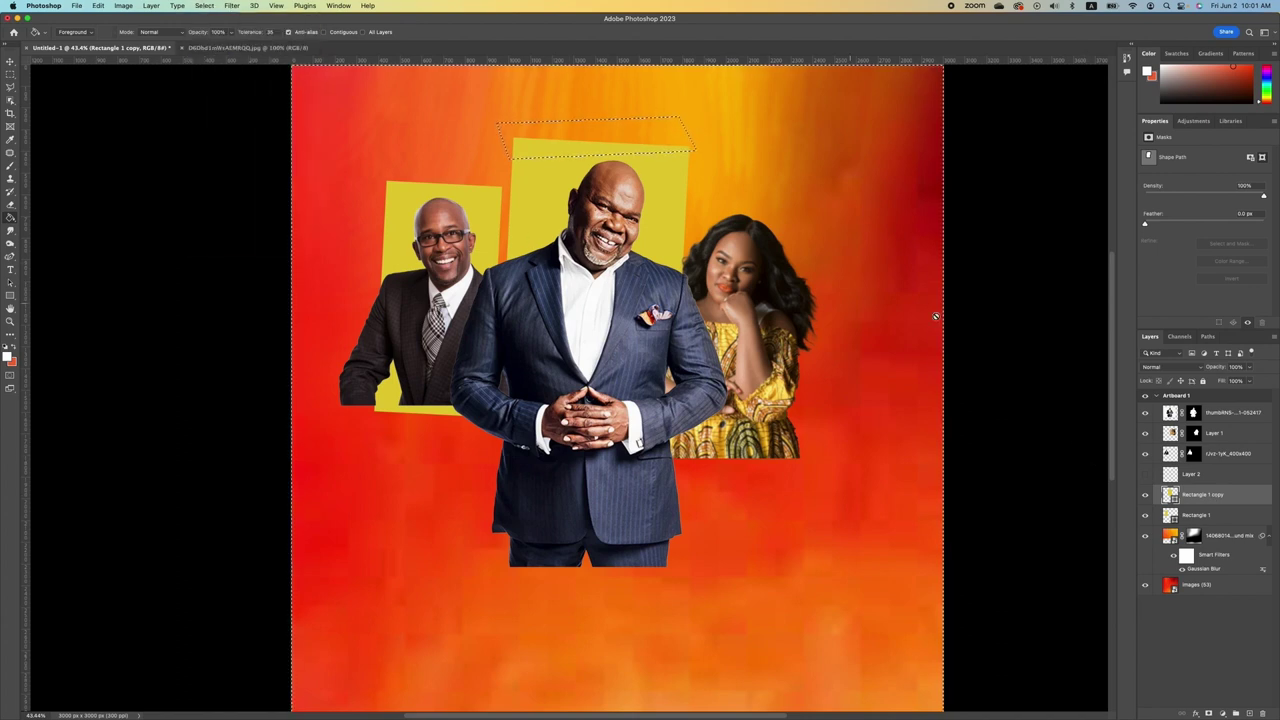
pyautogui.click(1209, 712)
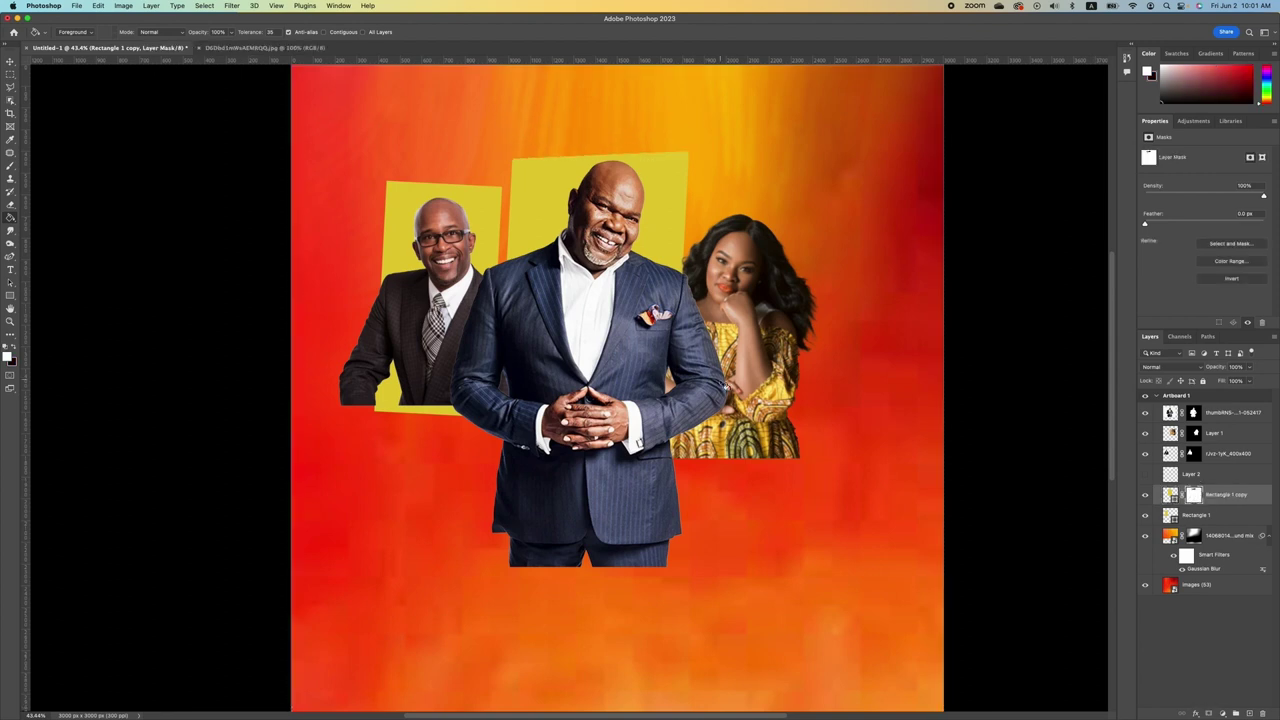
# - Show the white strip again and move it over the top edge of the bespectacled man's rectangle
pyautogui.press('v')
pyautogui.click(707, 182)
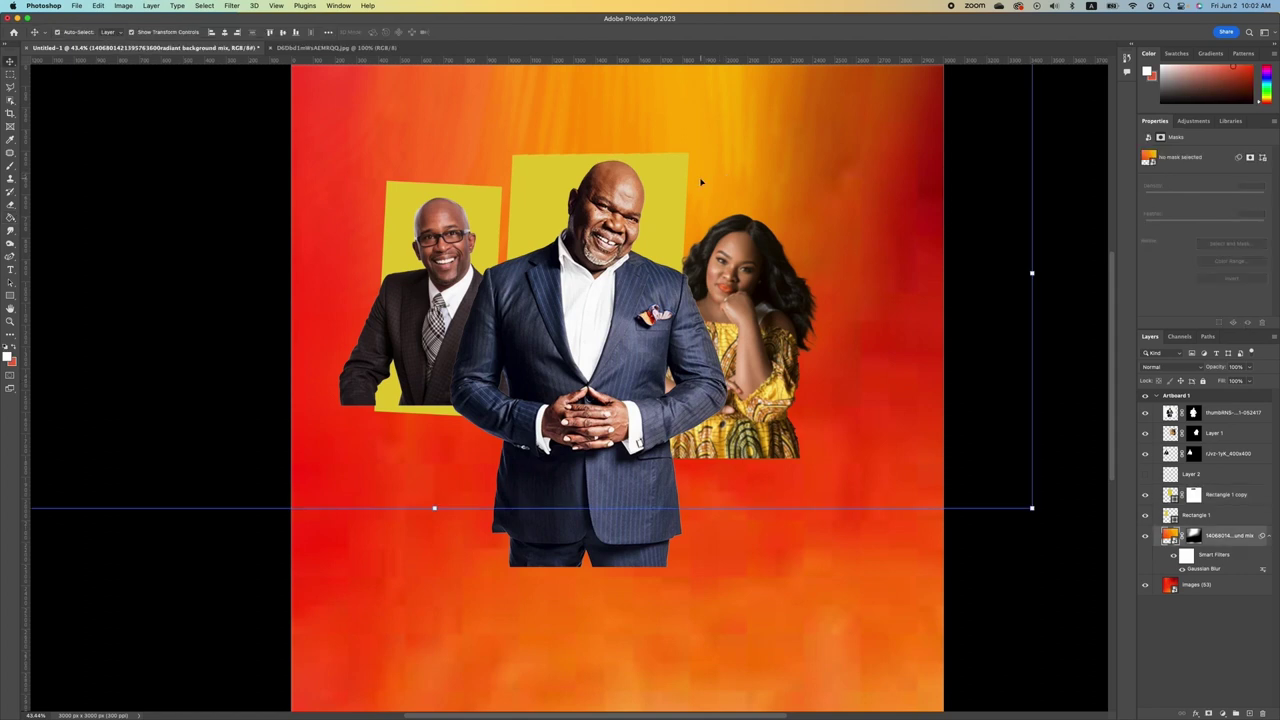
pyautogui.click(1145, 474)
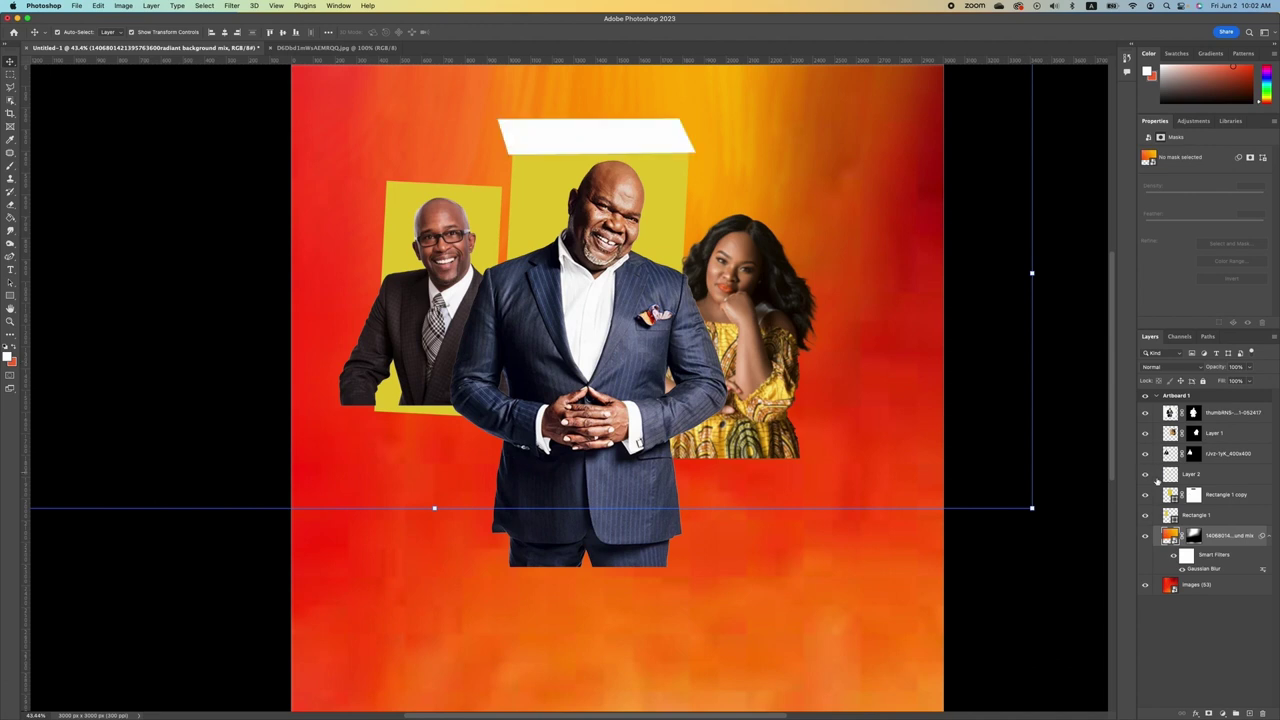
pyautogui.moveTo(606, 138); pyautogui.dragTo(443, 177)
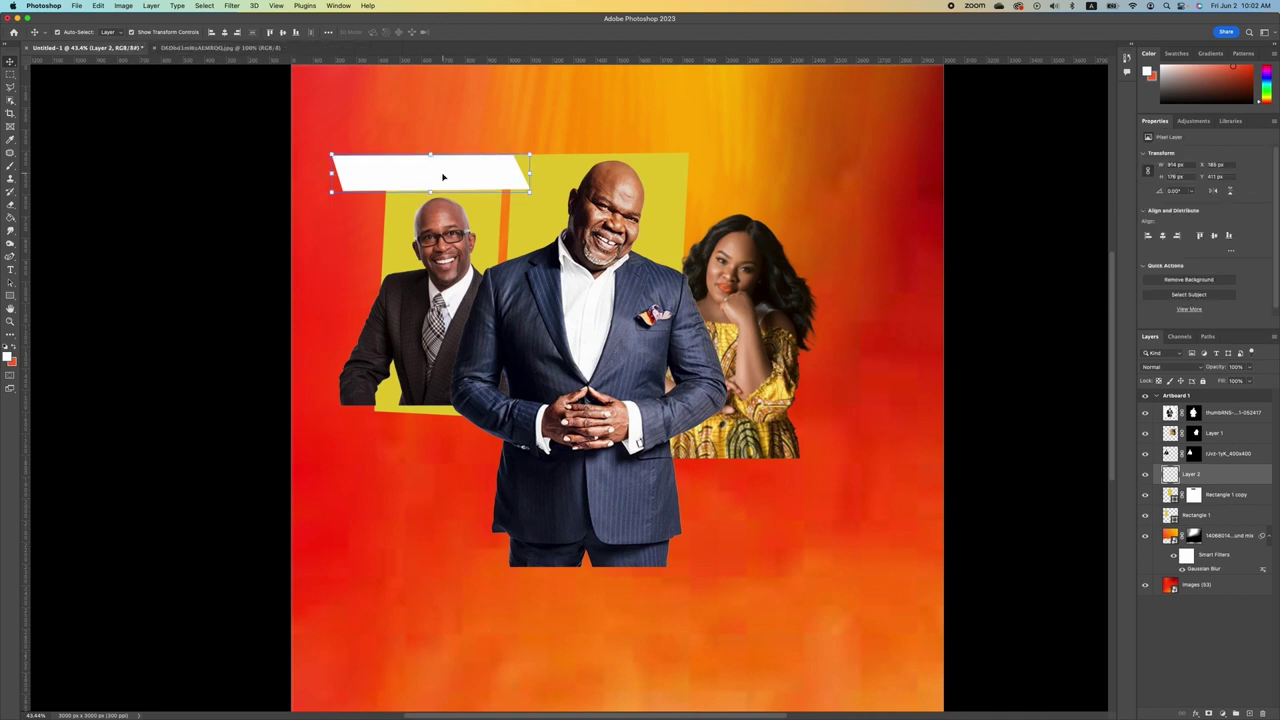
pyautogui.press('Up')
pyautogui.press('Up')
pyautogui.press('Up')
pyautogui.press('Up')
pyautogui.press('Up')
pyautogui.press('Up')
pyautogui.press('Up')
pyautogui.press('Up')
pyautogui.press('Up')
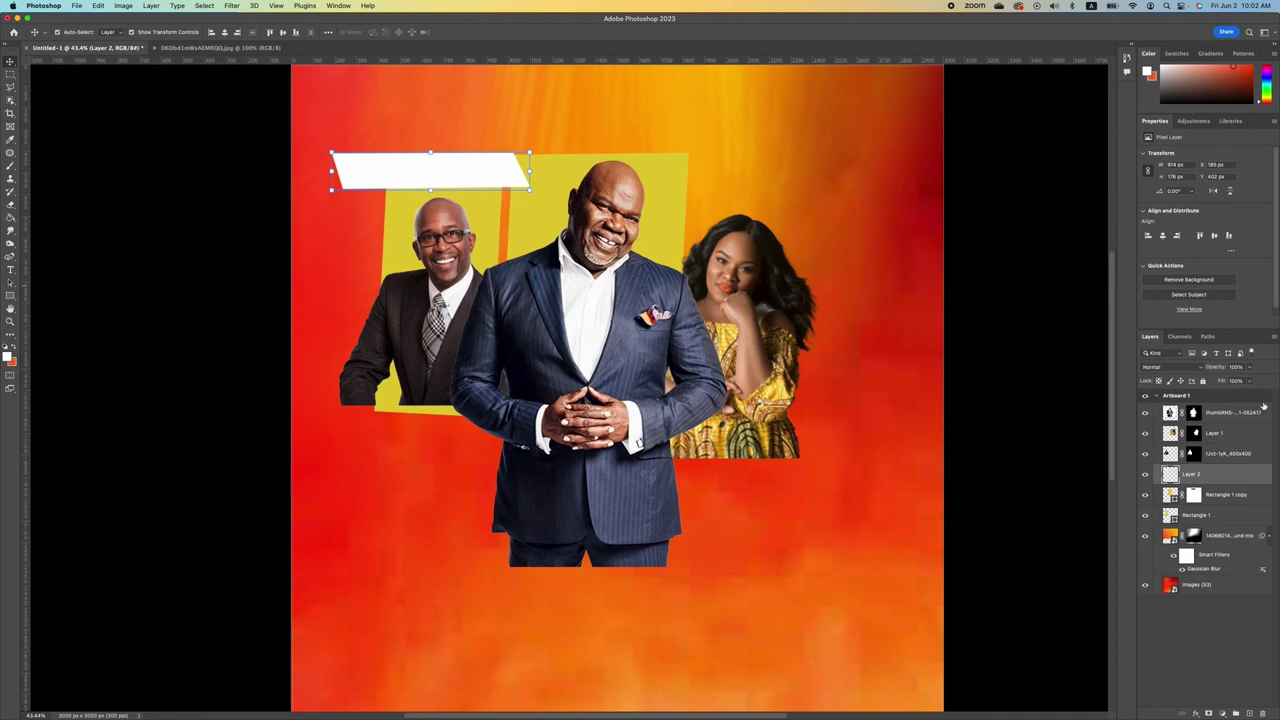
# - Hide the strip layer and mask the bespectacled man's rectangle with the inverse of the strip's selection, trimming its top edge
pyautogui.keyDown('ctrl'); pyautogui.click(1176, 482); pyautogui.keyUp('ctrl')
pyautogui.click(1145, 474)
pyautogui.click(1230, 514)
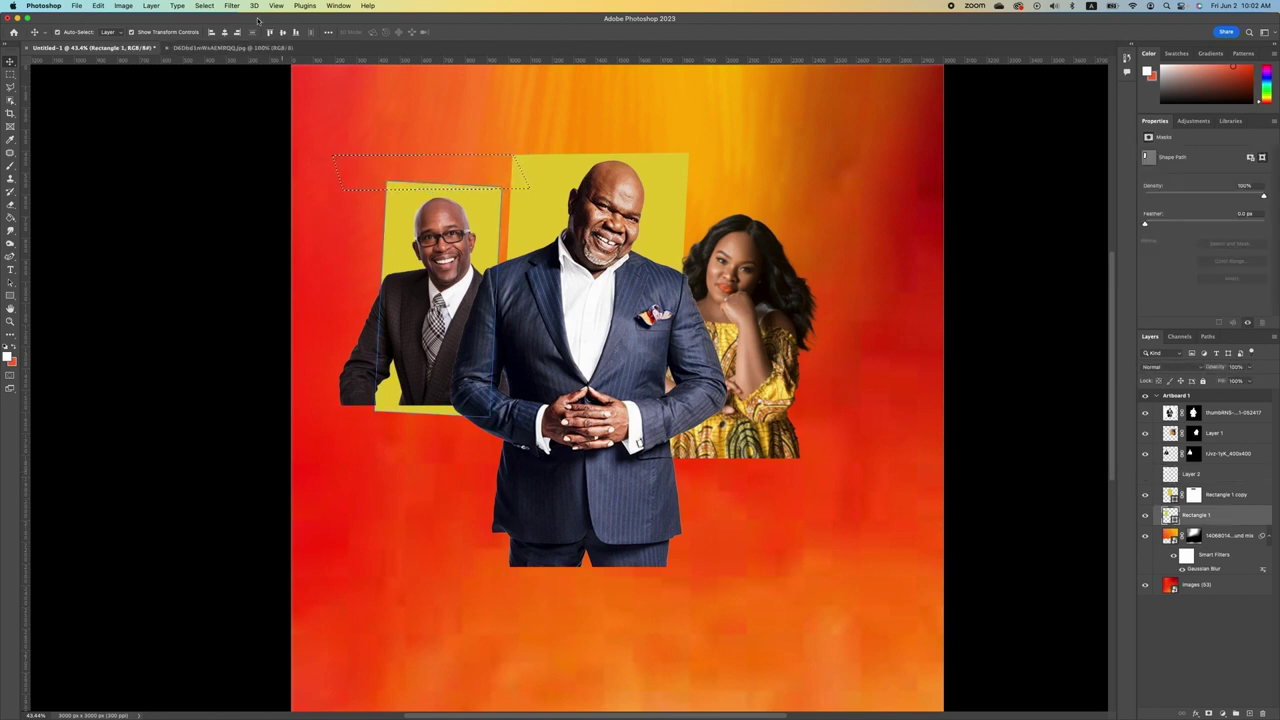
pyautogui.click(204, 5)
pyautogui.click(211, 46)
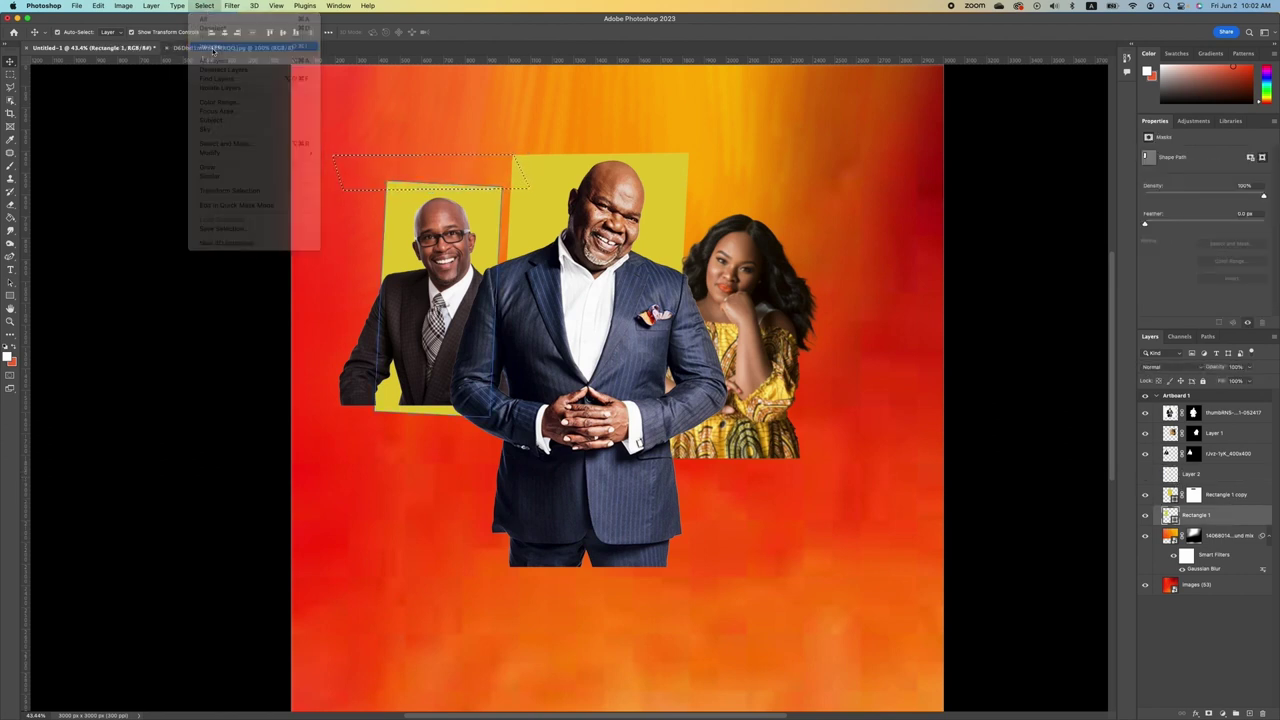
pyautogui.click(1208, 712)
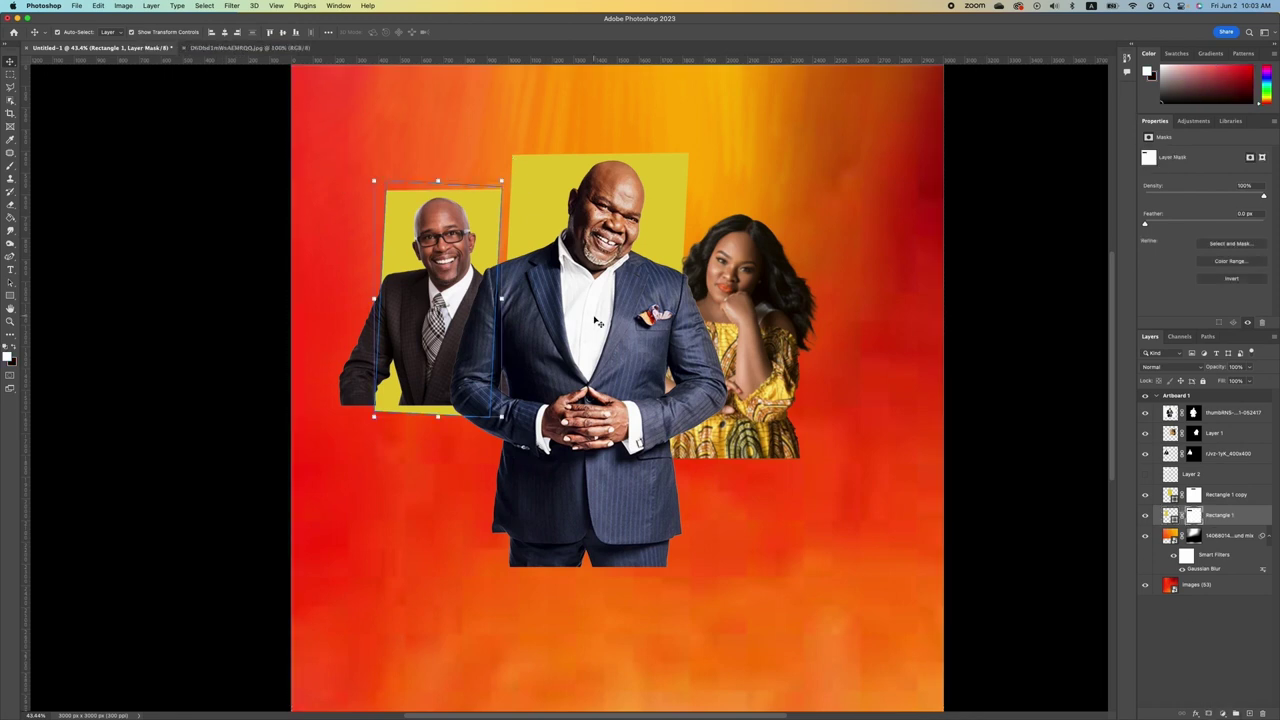
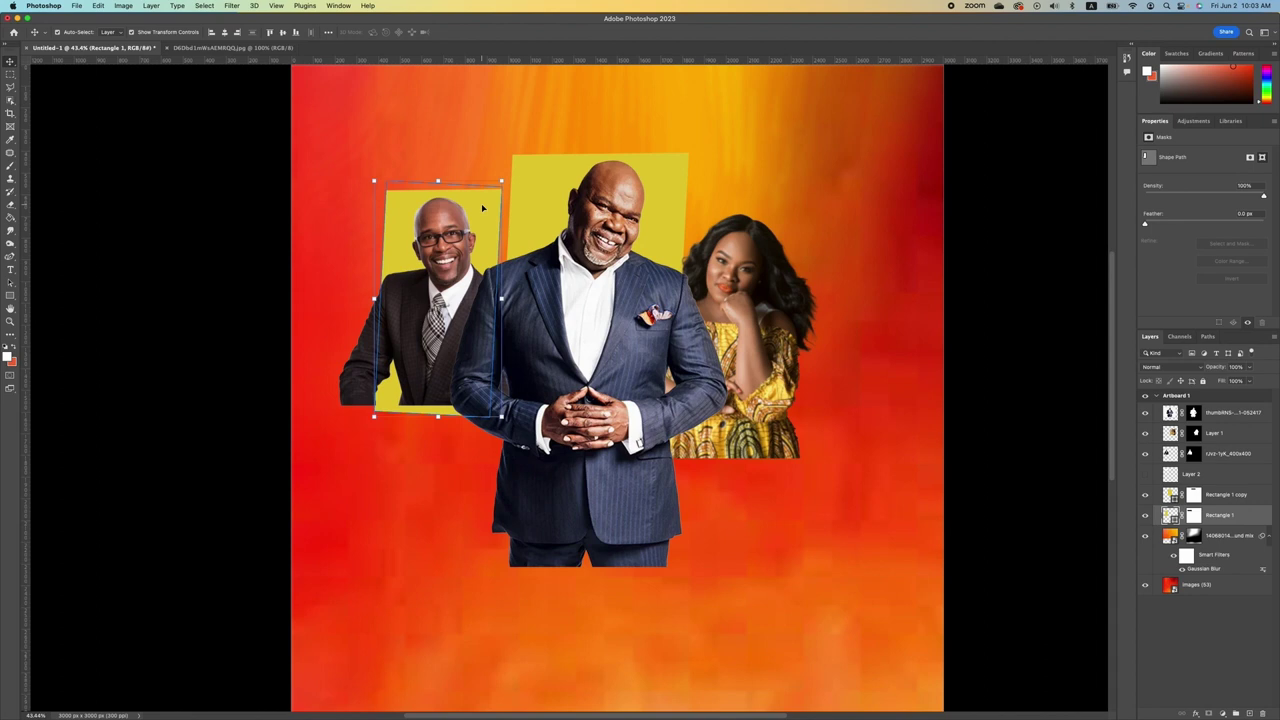
# - Duplicate the trimmed side rectangle behind the woman and brush black on the original's mask to hide its lower part
pyautogui.press('super+j')
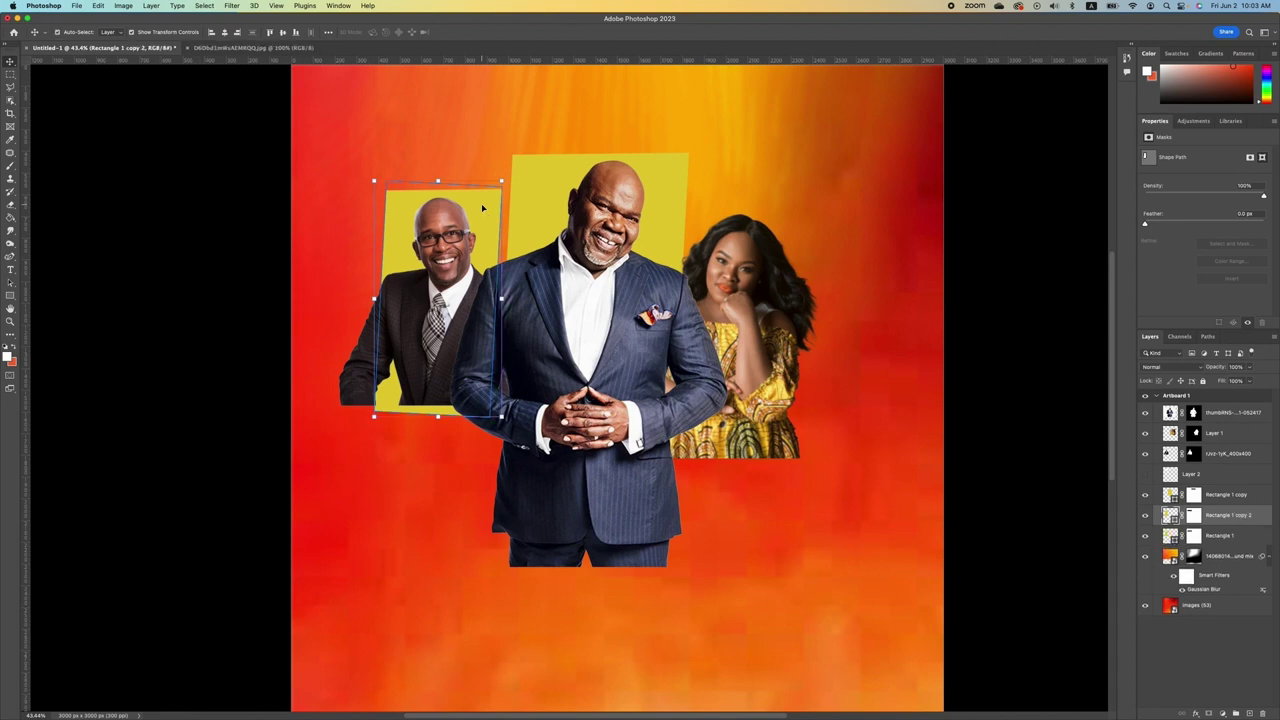
pyautogui.moveTo(482, 208)
pyautogui.mouseDown()
pyautogui.moveTo(750, 205)
pyautogui.moveTo(805, 185)
pyautogui.moveTo(786, 198)
pyautogui.mouseUp()
pyautogui.click(10, 166)
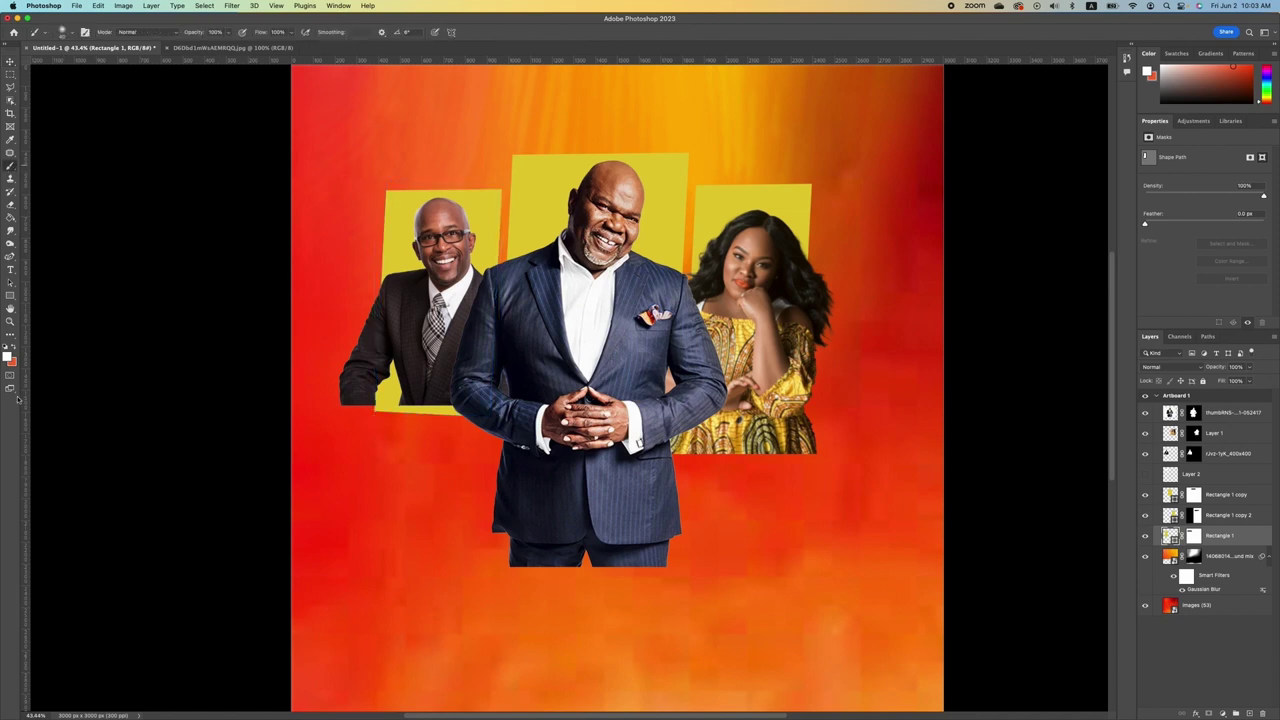
pyautogui.press('super+backslash')
pyautogui.moveTo(385, 400); pyautogui.dragTo(455, 400)
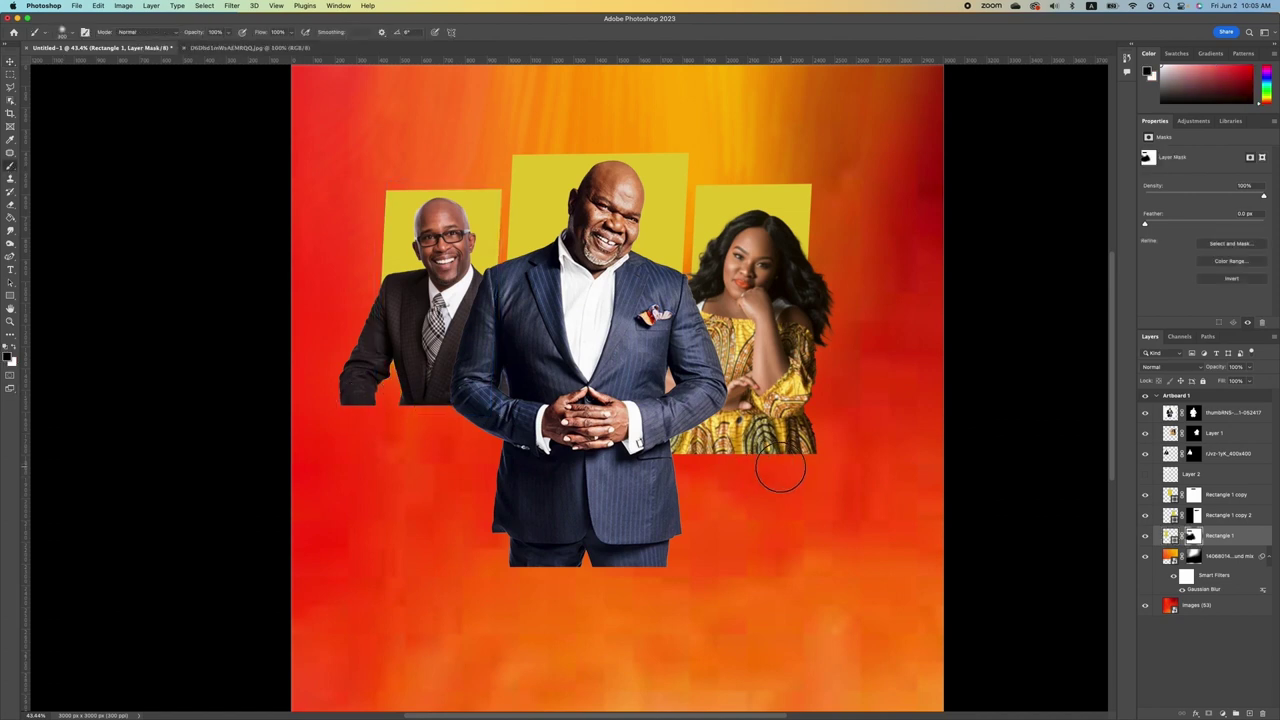
# - Permanently apply the layer masks of the bespectacled man's and the woman's portrait layers
pyautogui.rightClick(1193, 453)
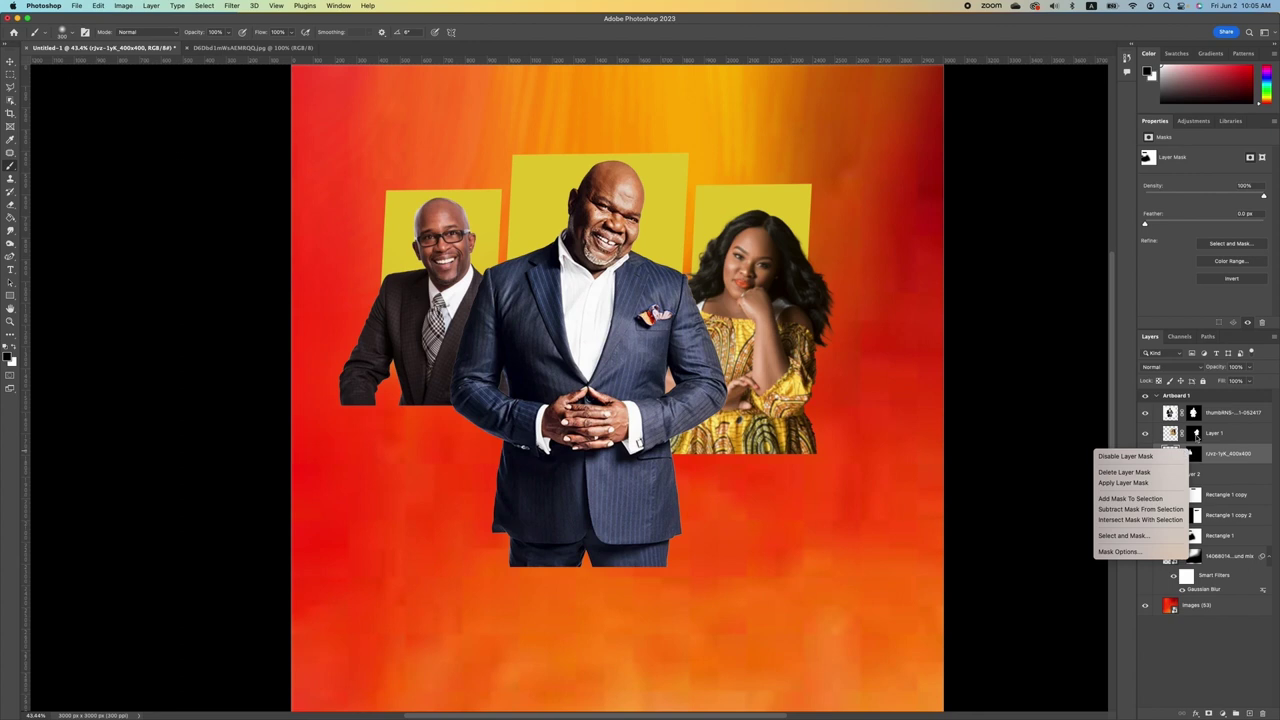
pyautogui.click(1124, 472)
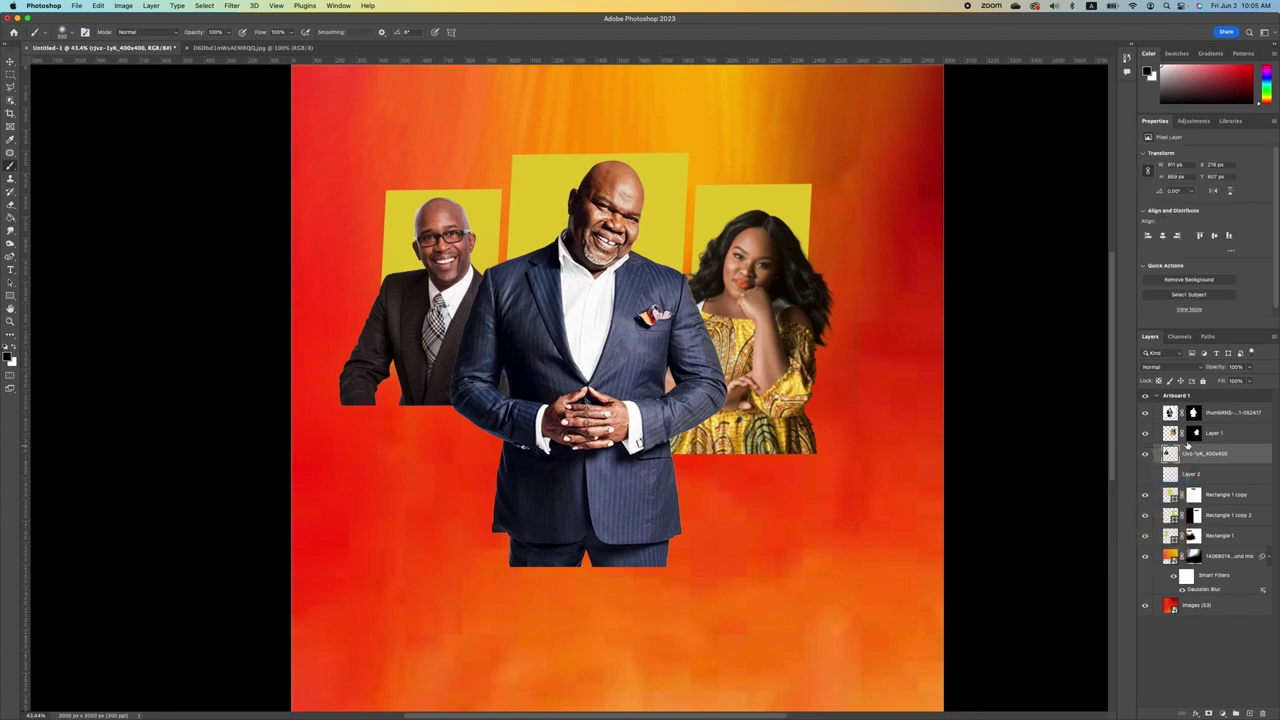
pyautogui.rightClick(1194, 433)
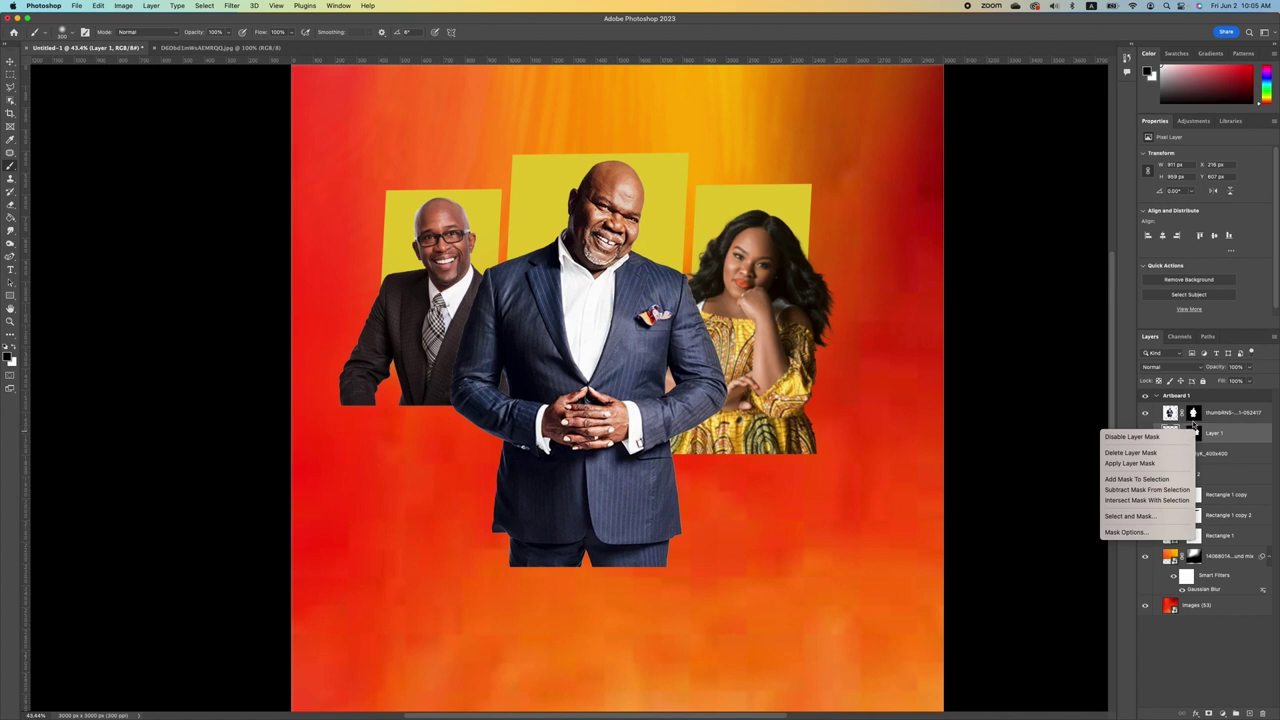
pyautogui.click(1130, 452)
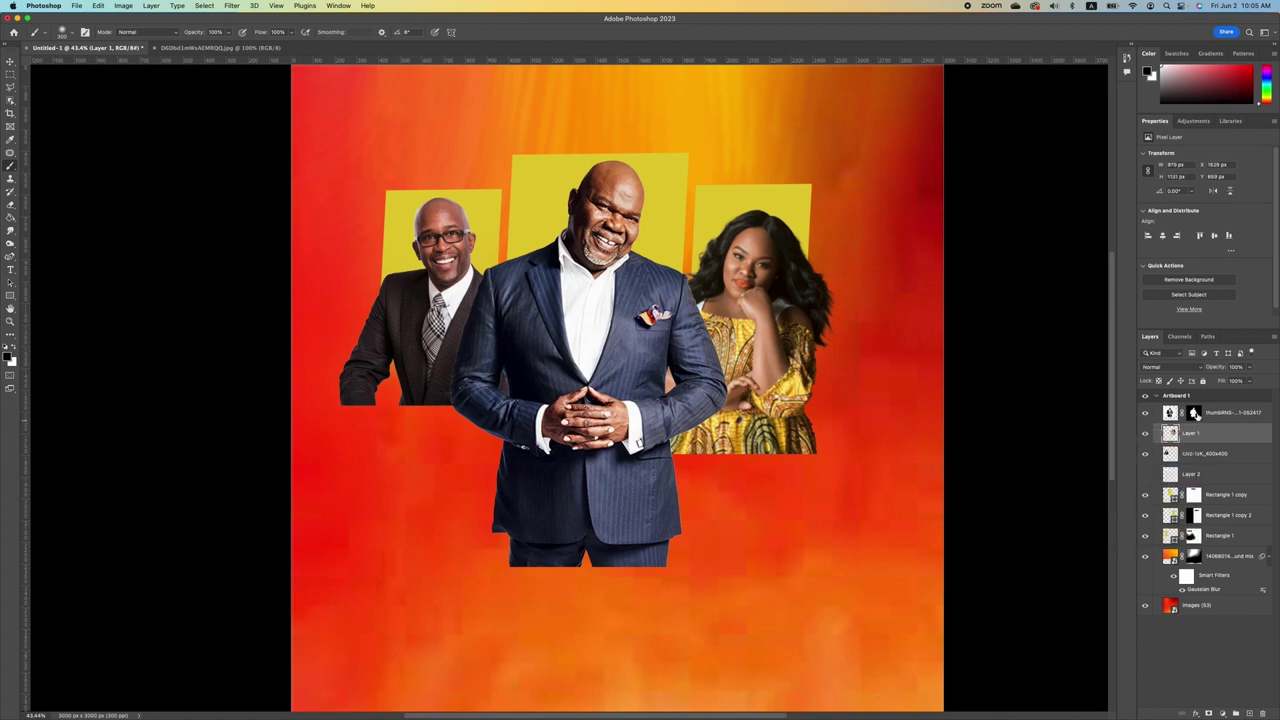
# - Give the three portrait layers blank white masks and brush black on them to fade the portraits' lower edges into the background
pyautogui.press('super+z')
pyautogui.press('super+z')
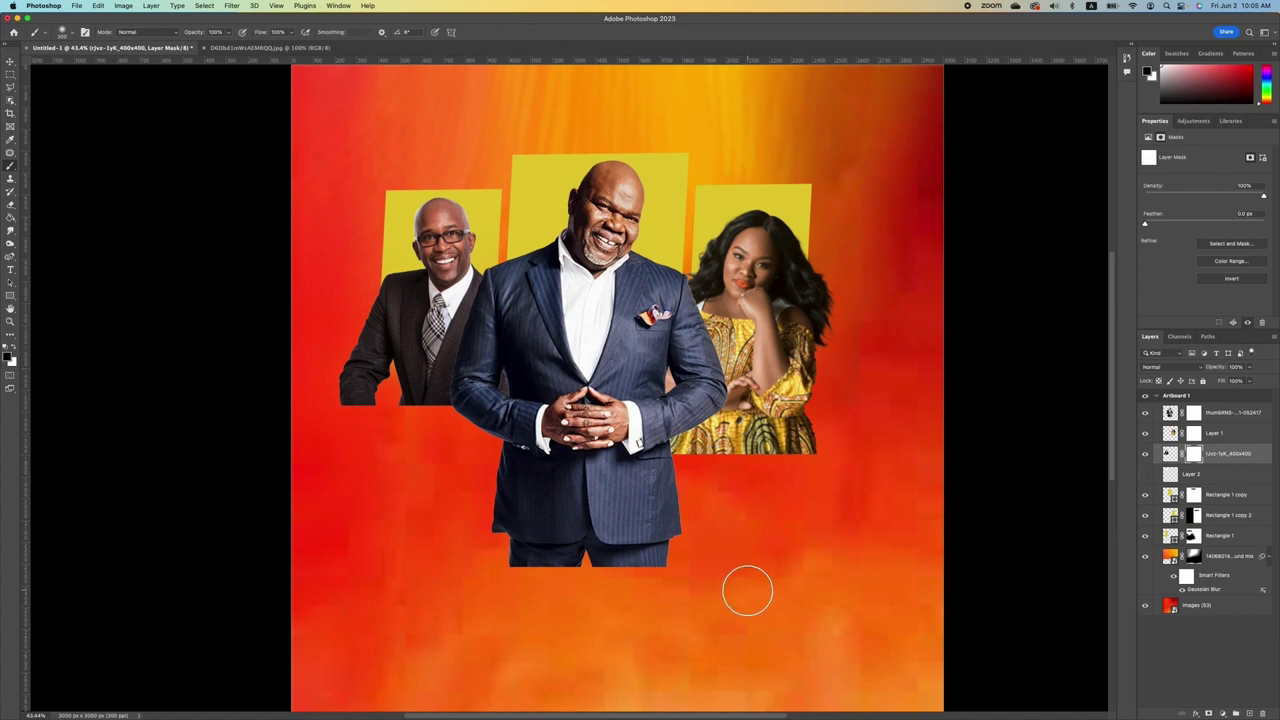
pyautogui.click(1198, 416)
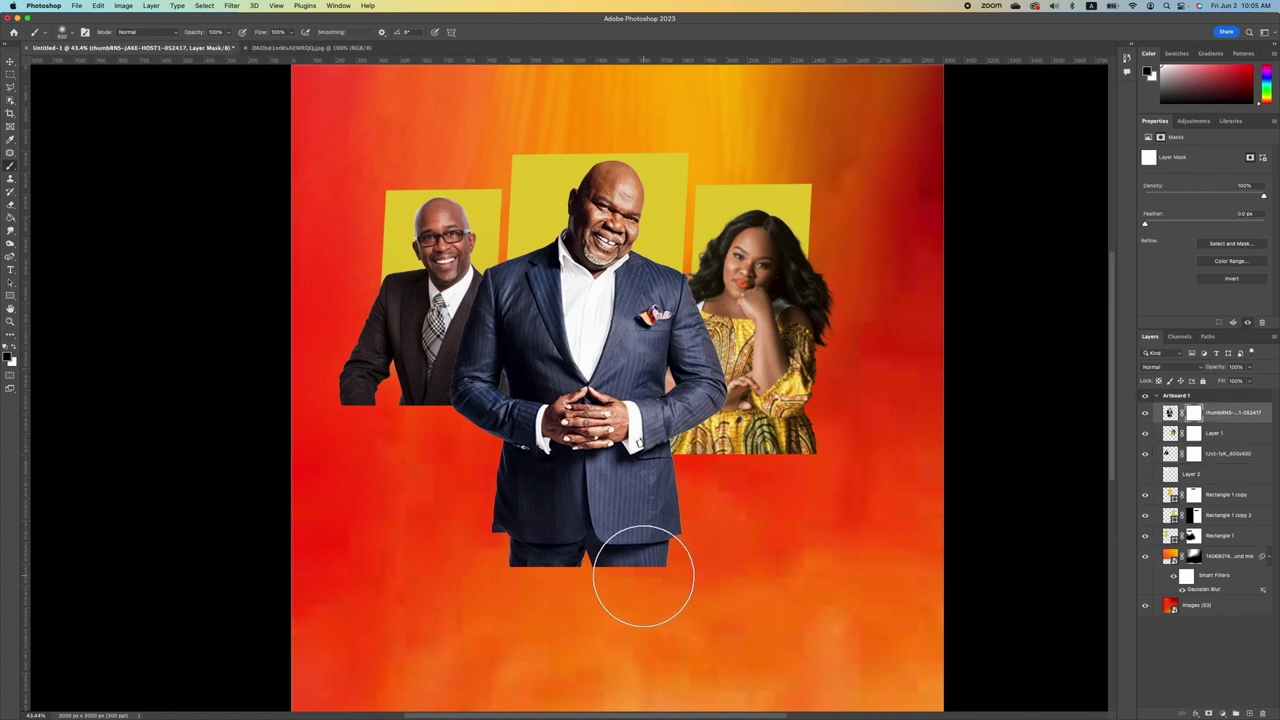
pyautogui.moveTo(646, 591)
pyautogui.mouseDown()
pyautogui.moveTo(520, 577)
pyautogui.moveTo(475, 612)
pyautogui.moveTo(499, 588)
pyautogui.moveTo(625, 583)
pyautogui.moveTo(704, 614)
pyautogui.moveTo(657, 549)
pyautogui.moveTo(697, 542)
pyautogui.moveTo(634, 571)
pyautogui.mouseUp()
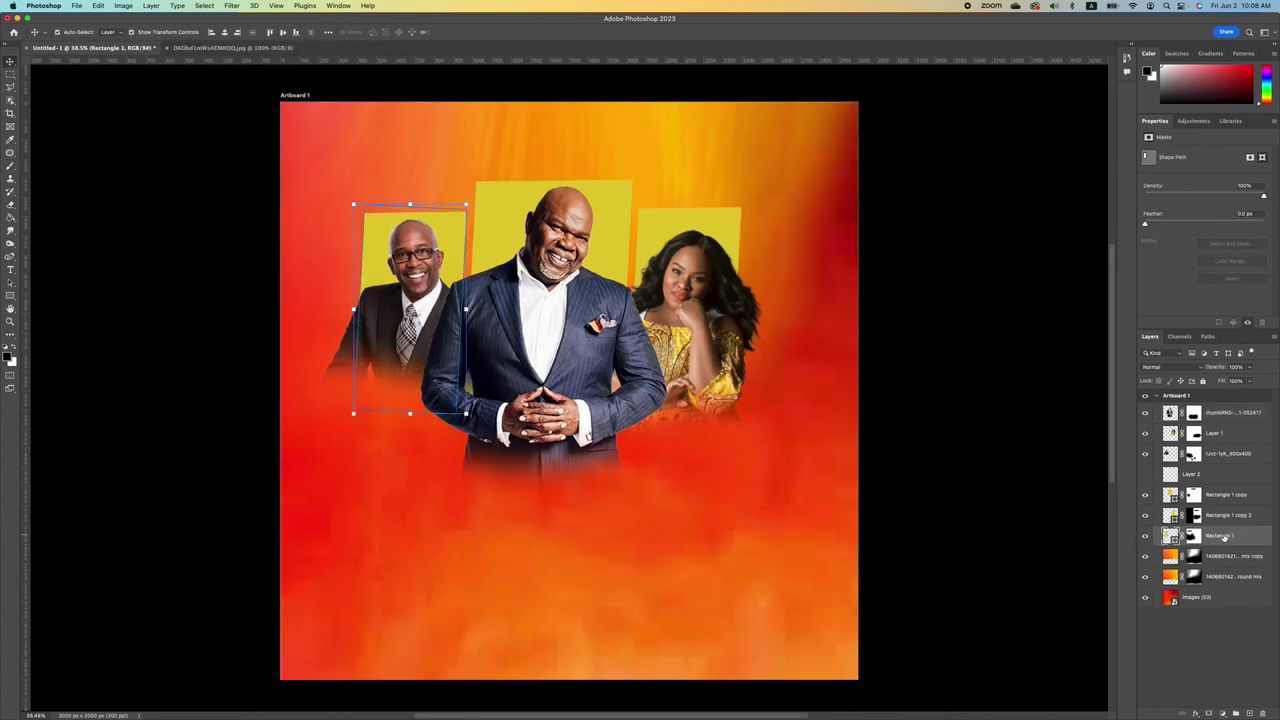
# - Enlarge all portrait and rectangle layers together to span most of the artboard's width, and select the central man's layer
pyautogui.keyDown('shift'); pyautogui.click(1213, 413); pyautogui.keyUp('shift')
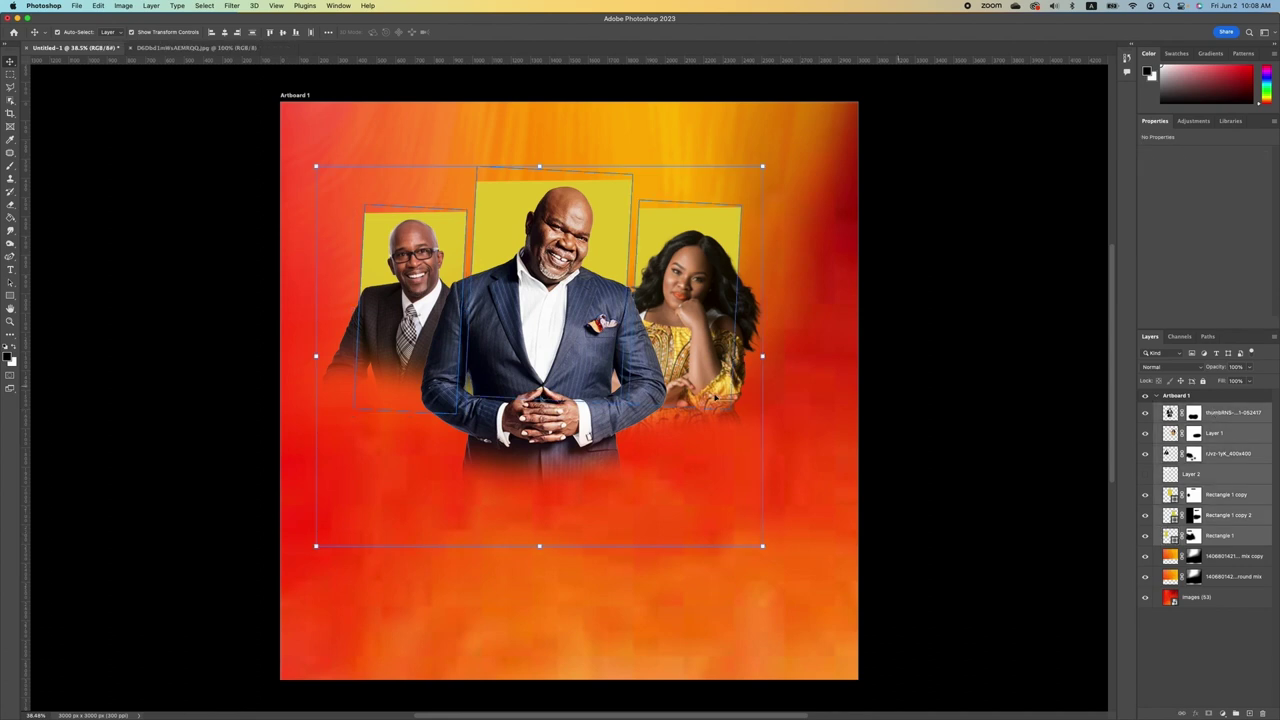
pyautogui.moveTo(762, 546); pyautogui.dragTo(830, 603)
pyautogui.press('Return')
pyautogui.hotkey('ctrl', '0')
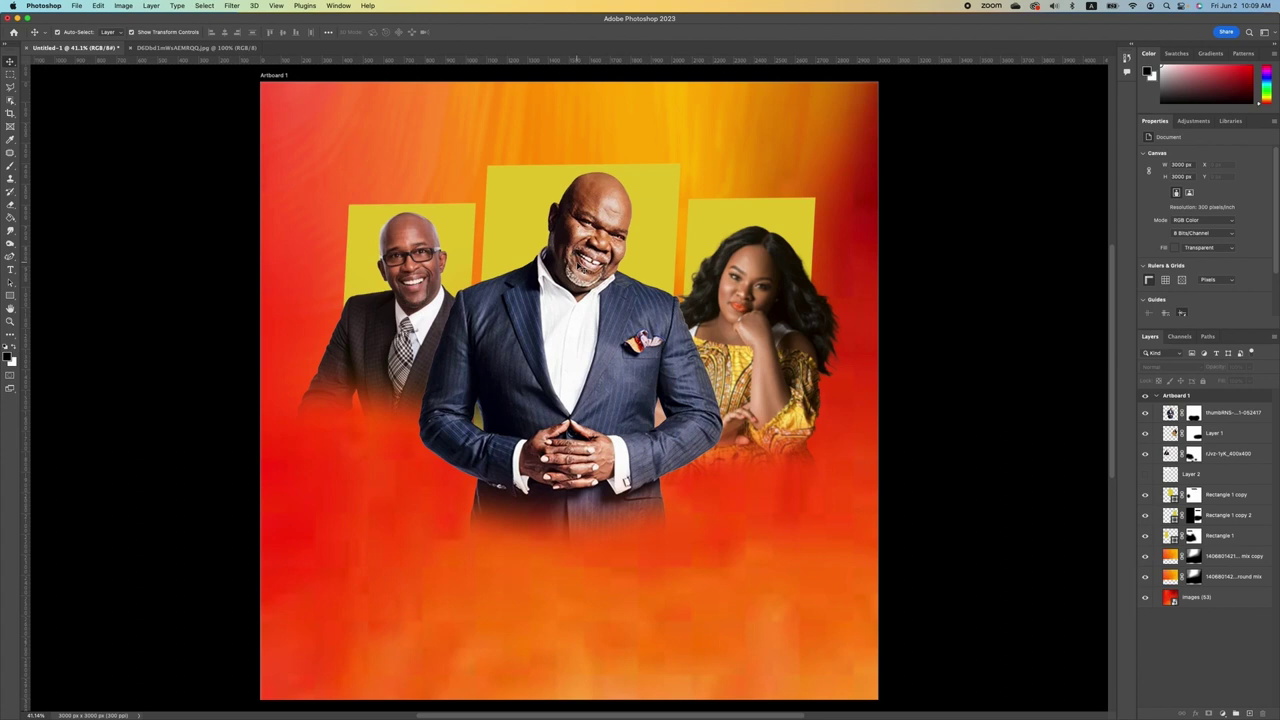
pyautogui.click(1221, 414)
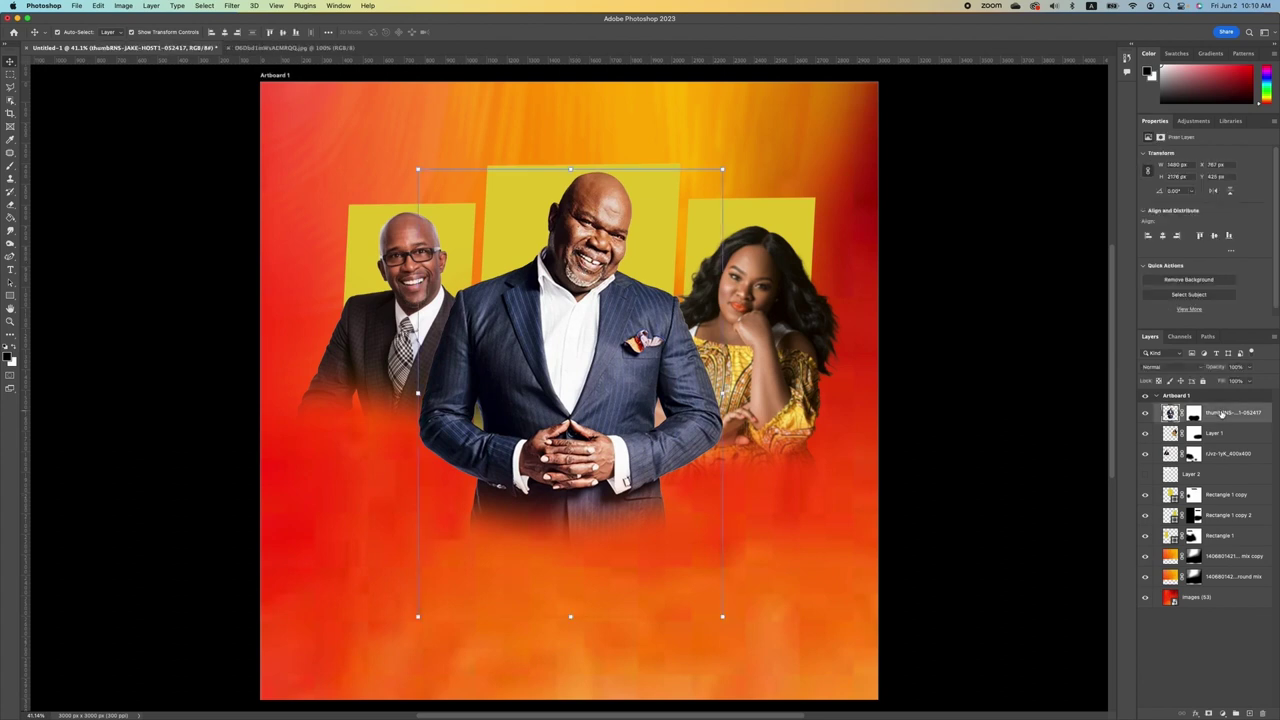
# - Add a linear gradient fill layer above the central man's portrait, running from near-white at the bottom to transparent
pyautogui.click(1222, 713)
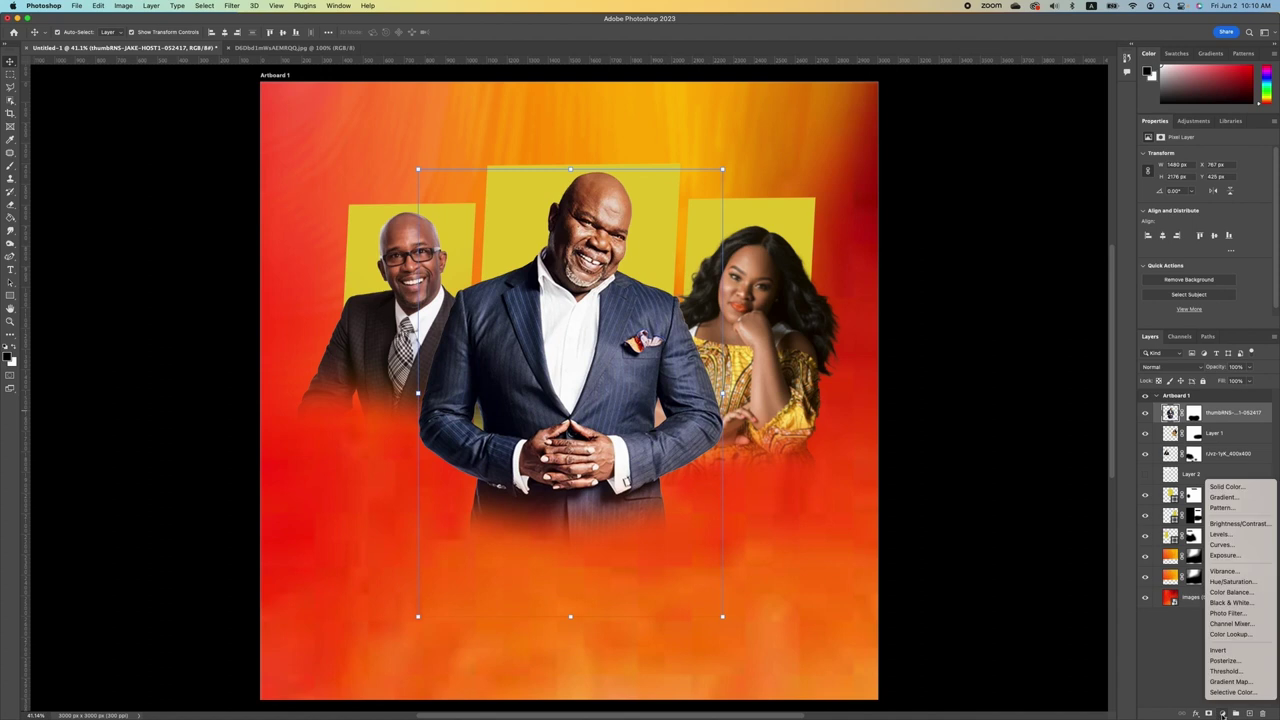
pyautogui.click(1248, 498)
pyautogui.click(709, 243)
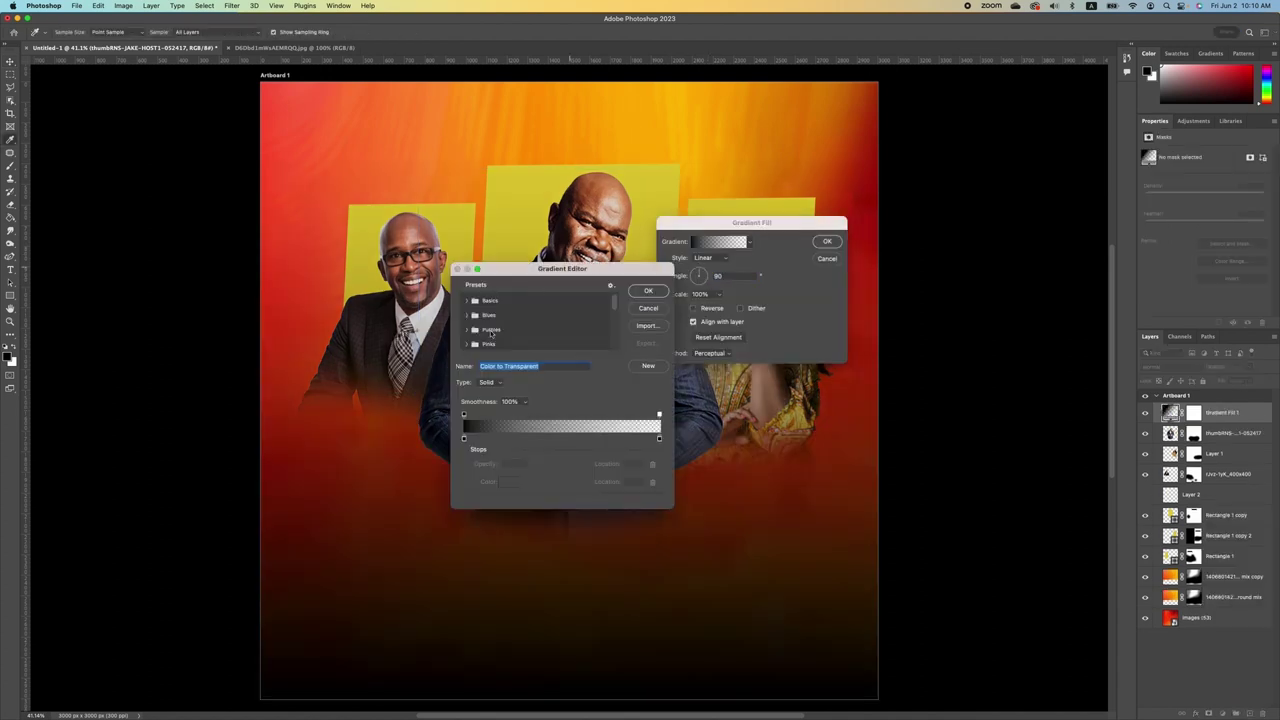
pyautogui.click(463, 436)
pyautogui.click(508, 482)
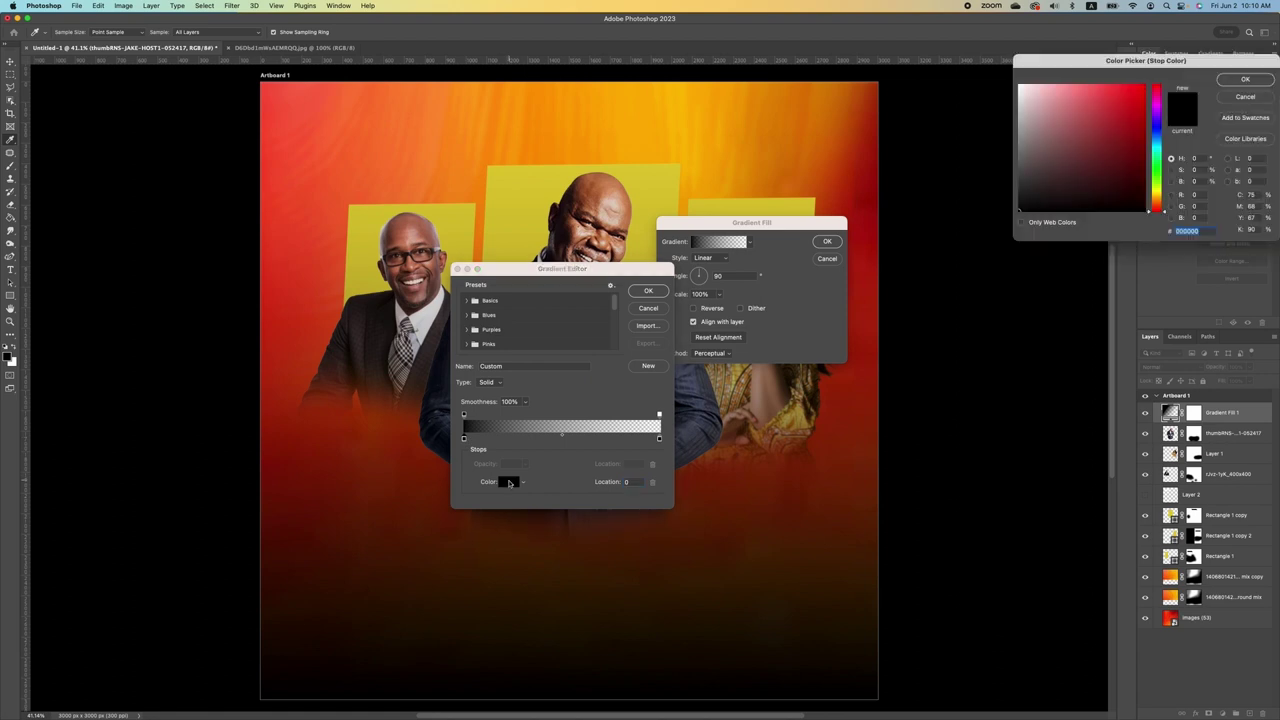
pyautogui.click(1020, 88)
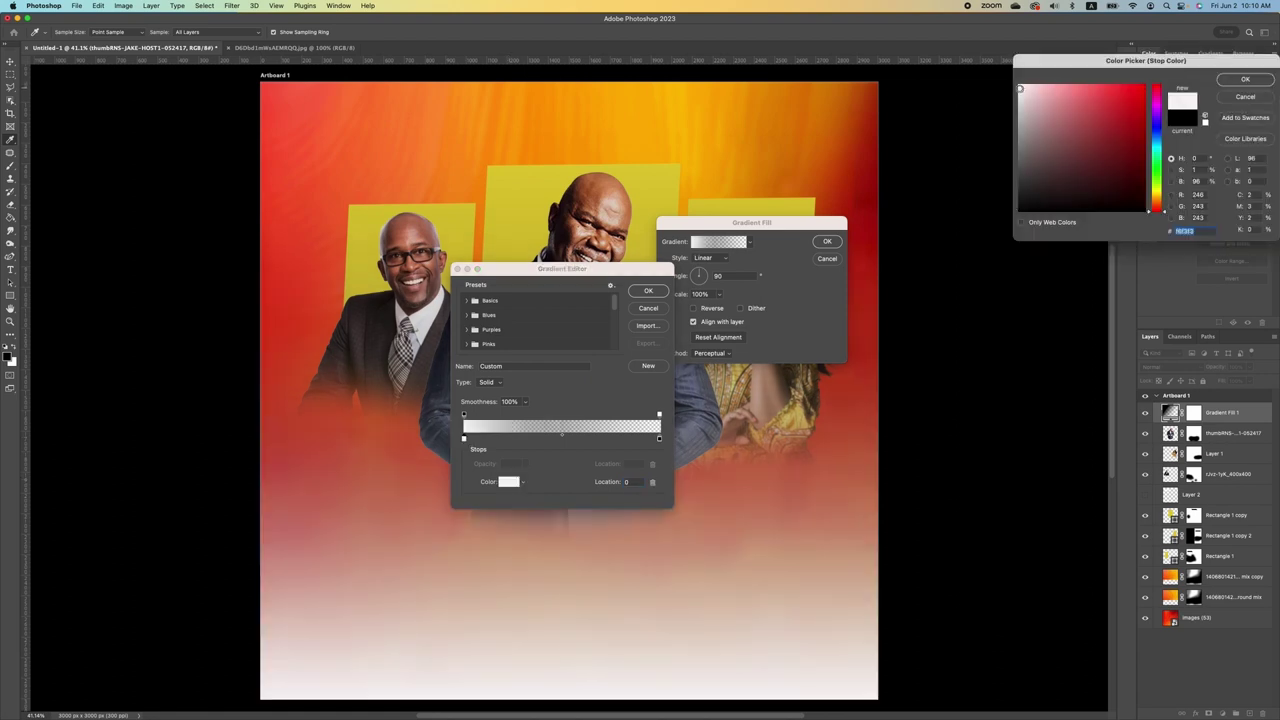
pyautogui.click(1240, 80)
pyautogui.click(828, 242)
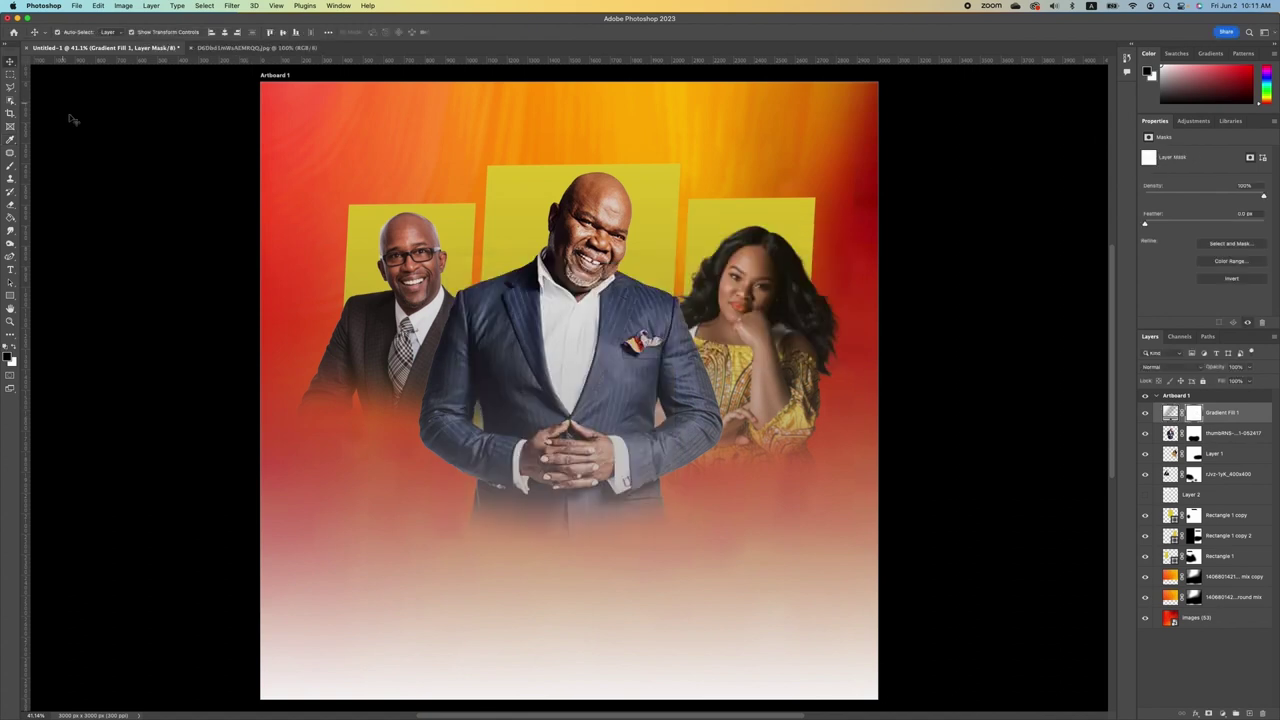
# - Brush black on the gradient fill's mask to clear the white haze from the portraits and the artboard's bottom strip
pyautogui.click(10, 166)
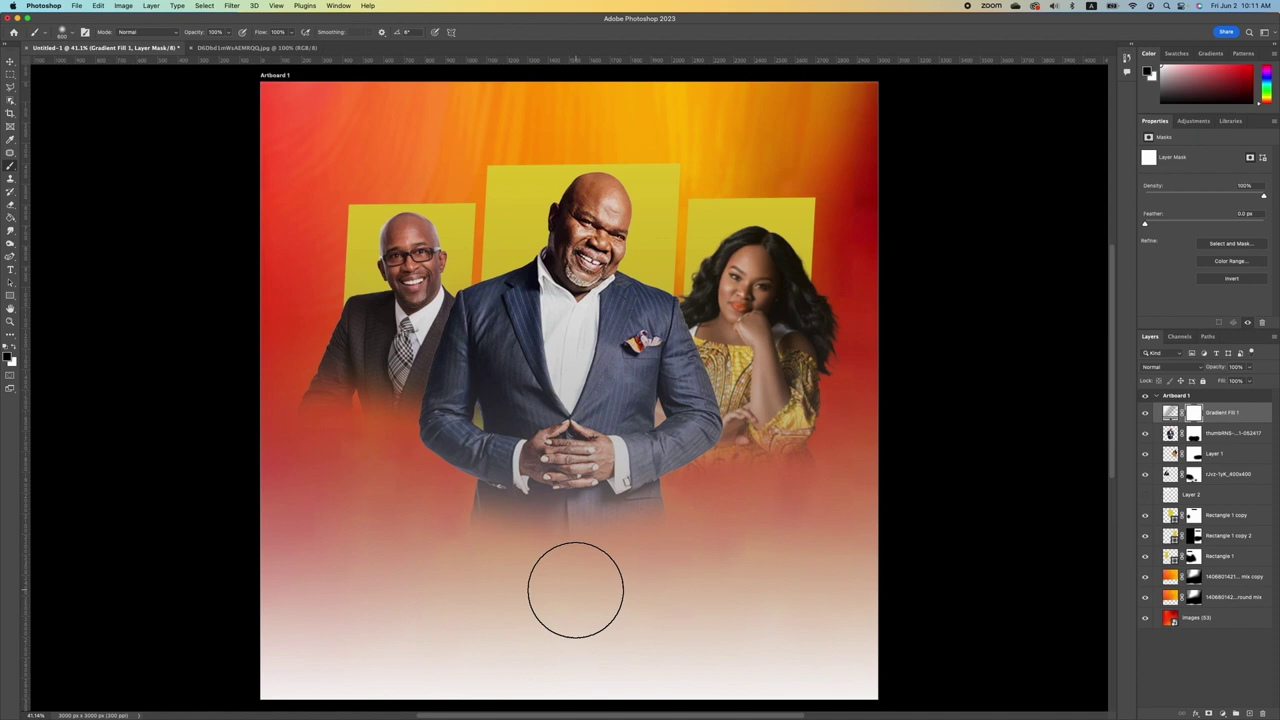
pyautogui.scroll(-2, 575, 590)
pyautogui.moveTo(328, 628)
pyautogui.mouseDown()
pyautogui.moveTo(551, 649)
pyautogui.moveTo(376, 638)
pyautogui.moveTo(560, 662)
pyautogui.moveTo(613, 657)
pyautogui.moveTo(552, 642)
pyautogui.moveTo(823, 640)
pyautogui.mouseUp()
pyautogui.press('super+0')
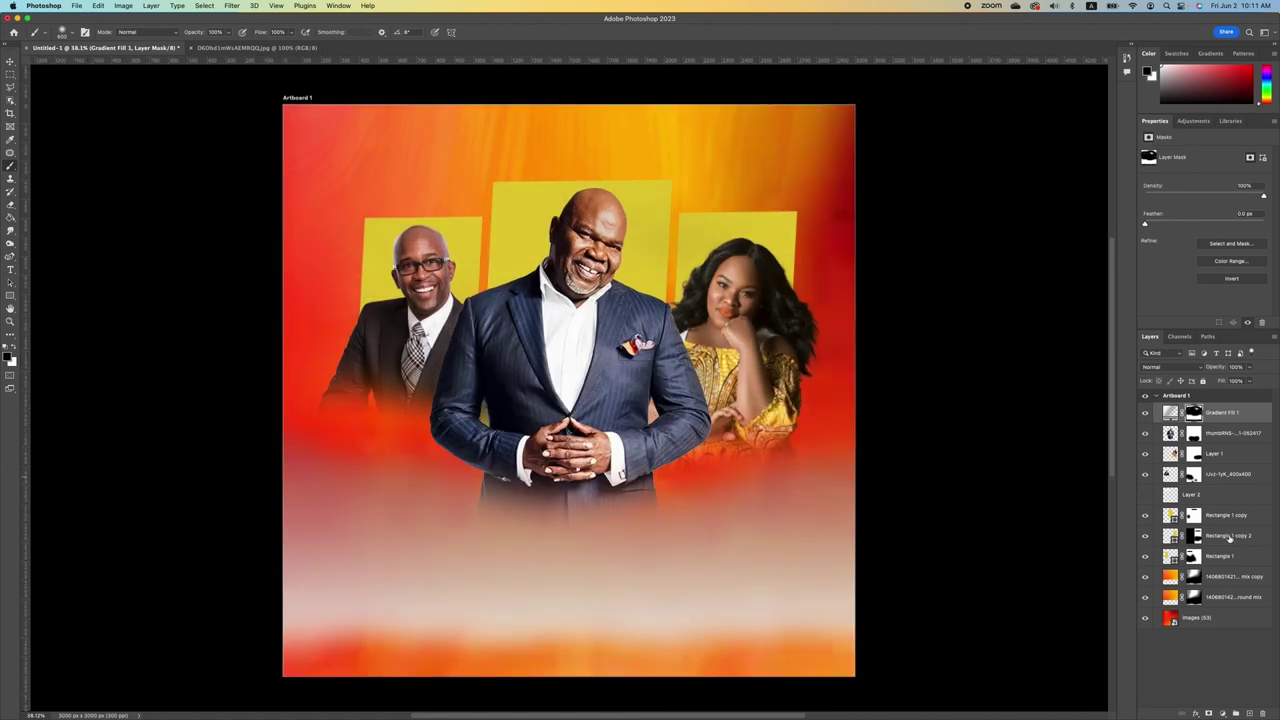
# - Duplicate the masked gradient fill layer to strengthen the white haze below the portraits
pyautogui.click(1220, 413)
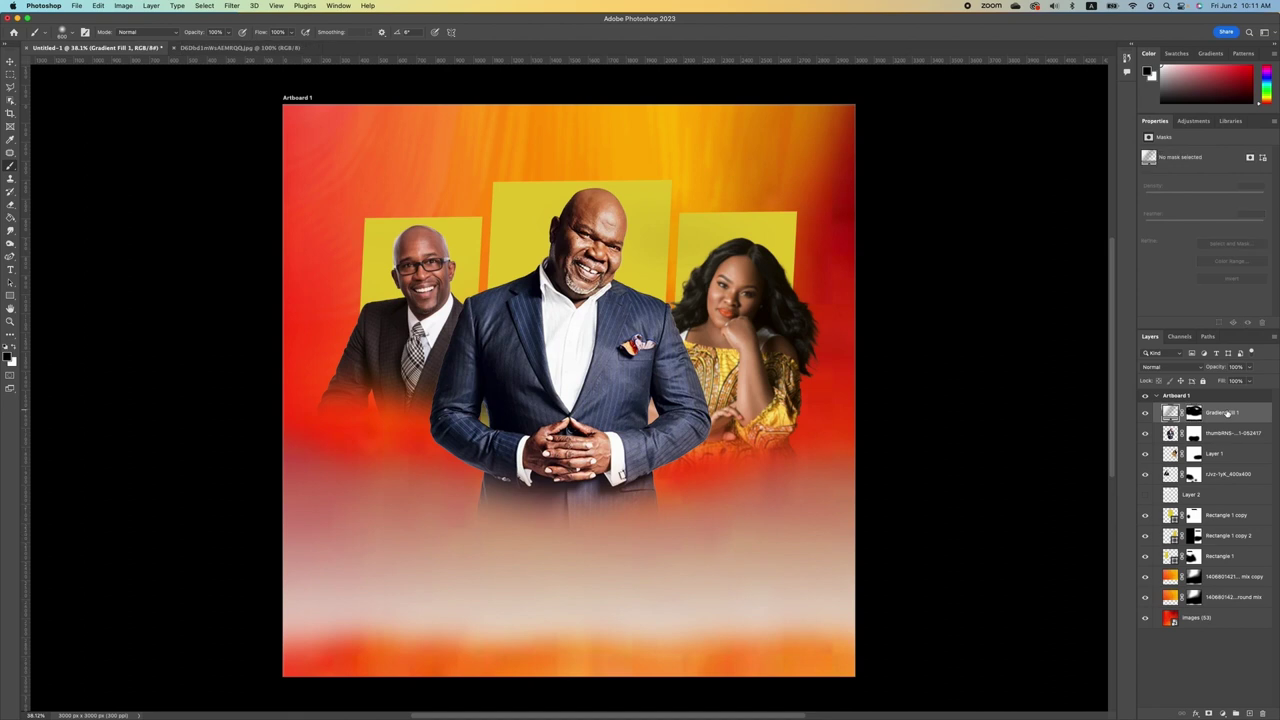
pyautogui.press('super+j')
pyautogui.press('super+0')
# - Draw a slanted line about 1200 px long across the tops of the two nearer rectangles, with a 20 px gold-yellow stroke
pyautogui.click(12, 296)
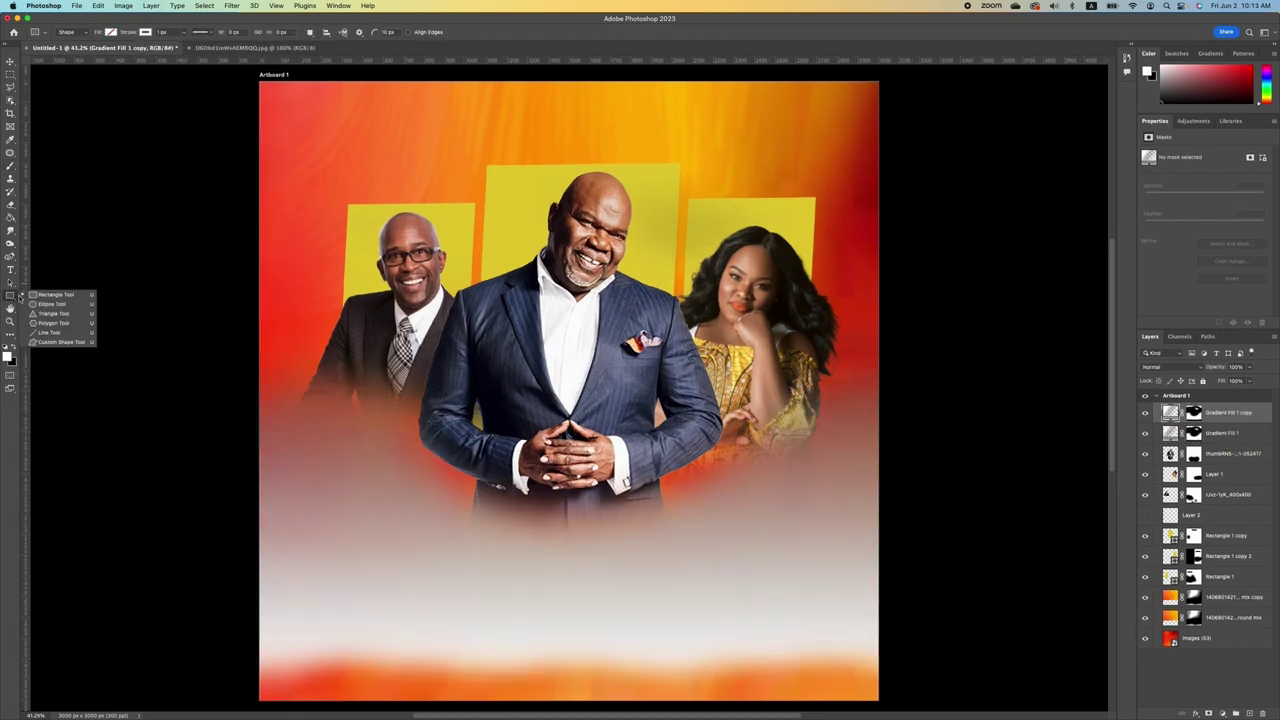
pyautogui.click(48, 332)
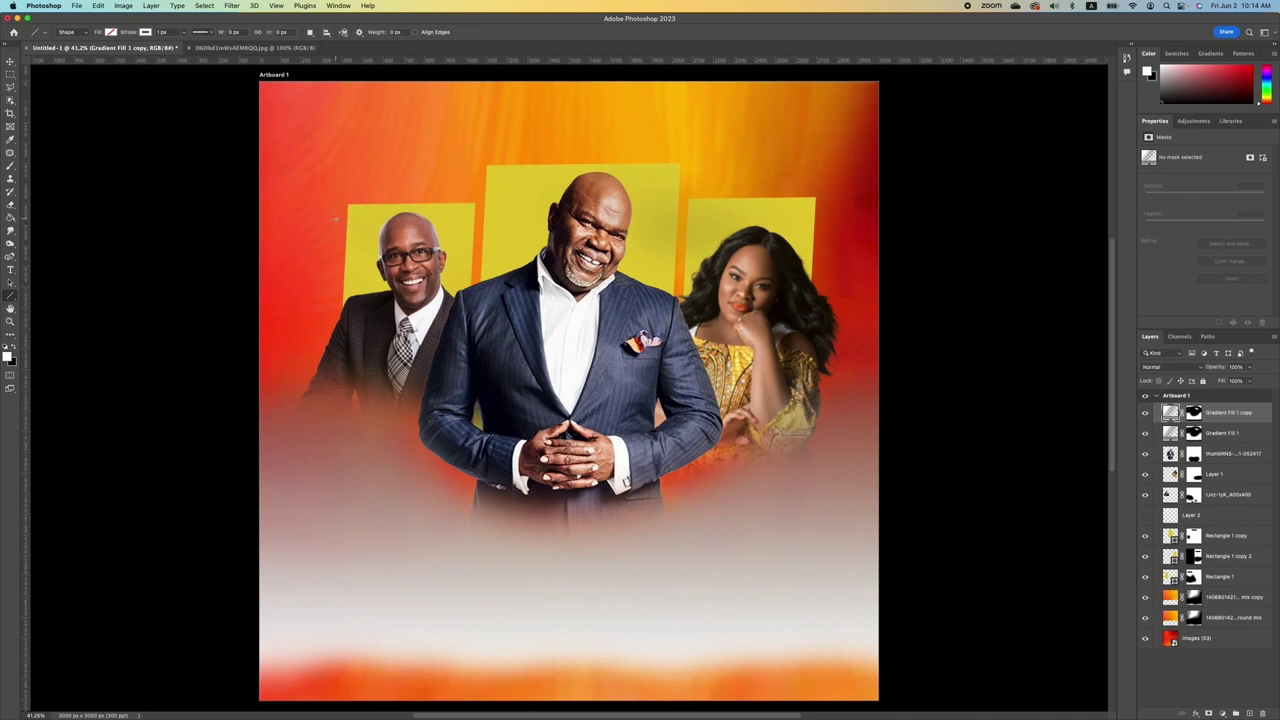
pyautogui.moveTo(345, 213); pyautogui.dragTo(574, 159)
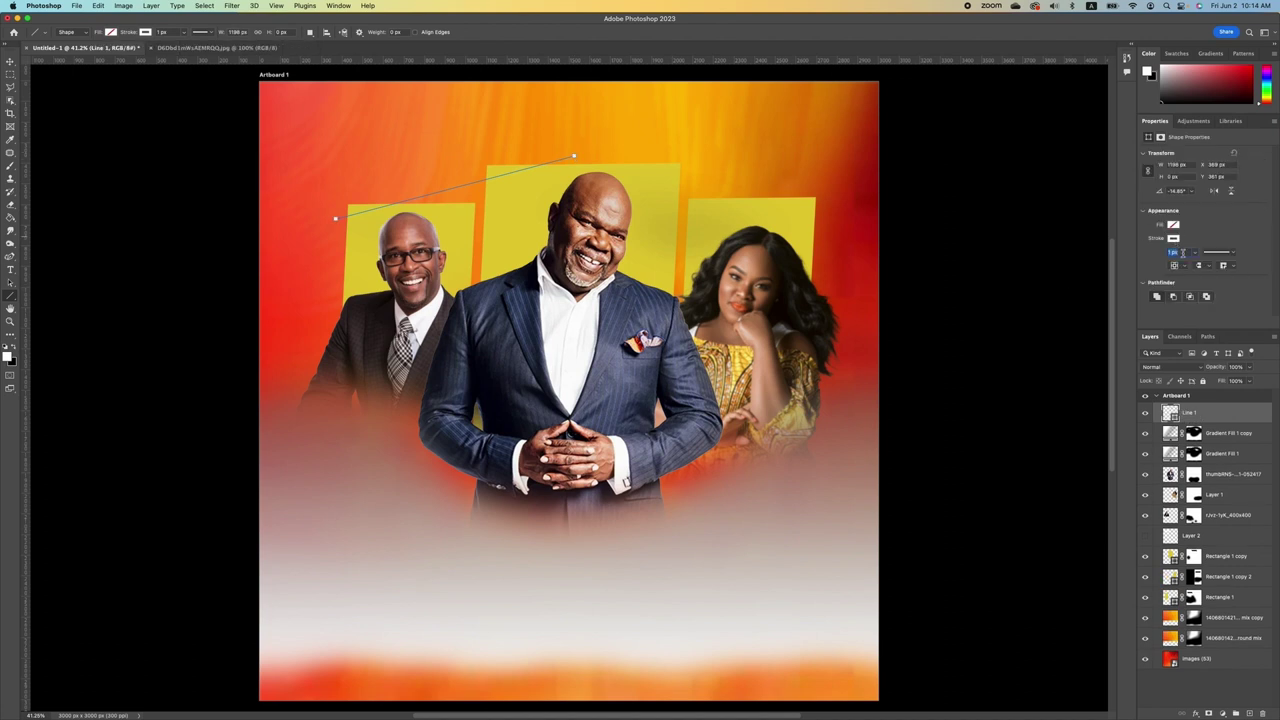
pyautogui.write('12')
pyautogui.press('Return')
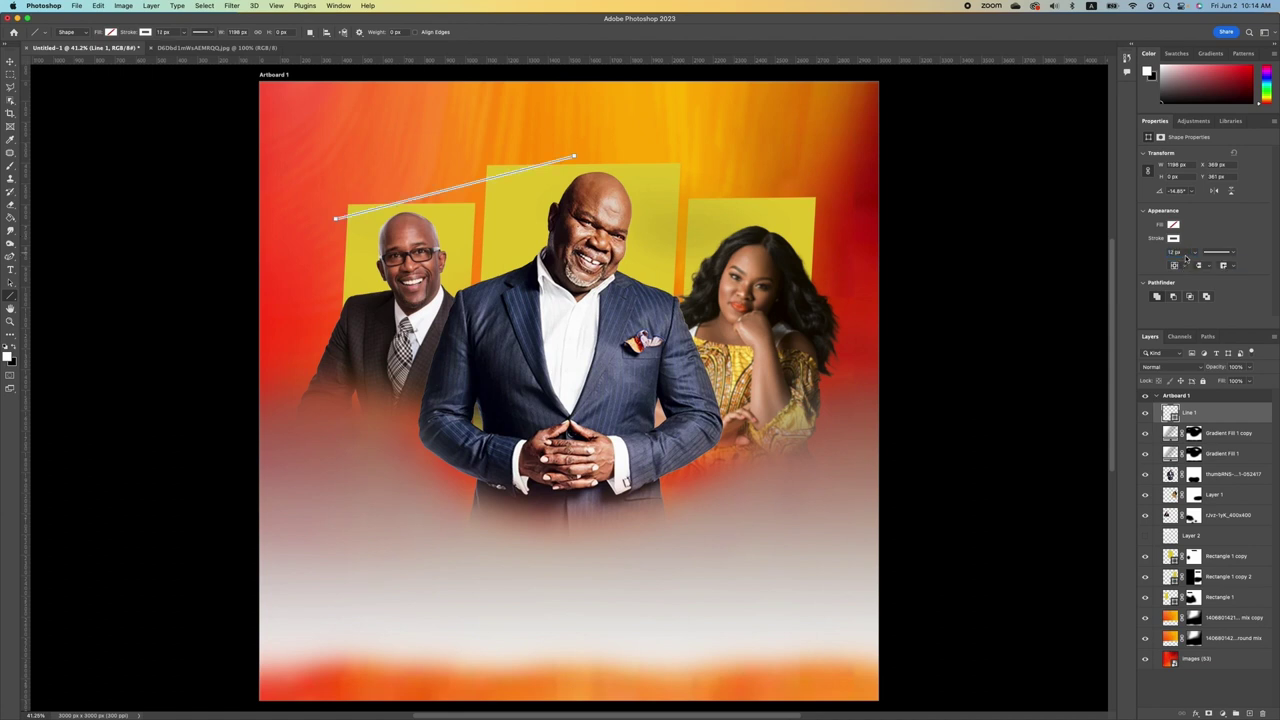
pyautogui.write('20')
pyautogui.press('Return')
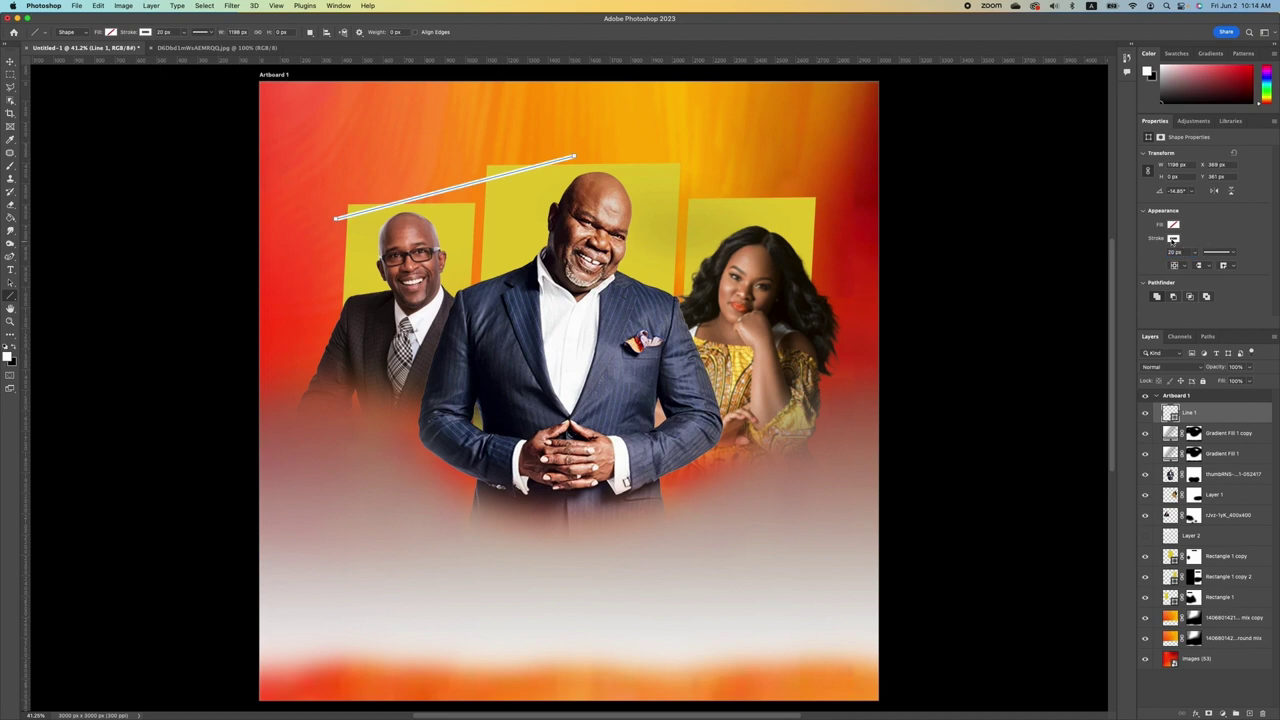
pyautogui.click(1174, 239)
pyautogui.click(1208, 291)
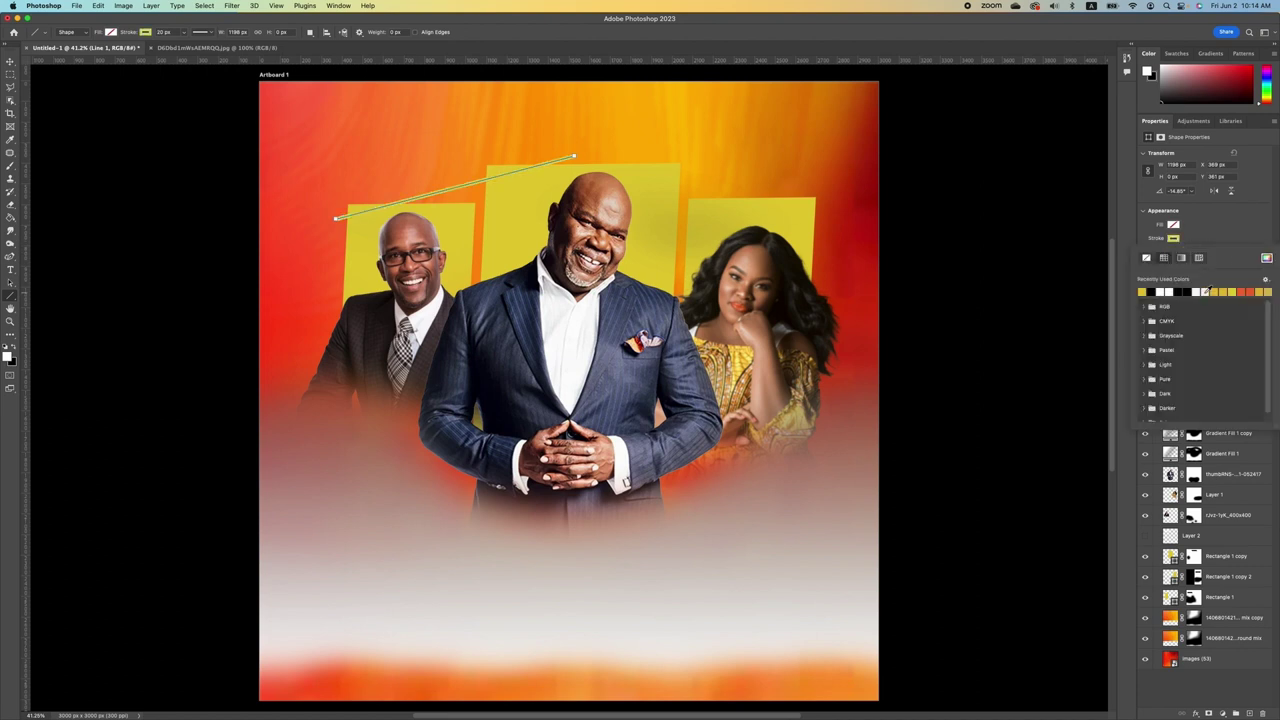
# - Lower the slanted line's opacity to 58%, duplicate it and place the copy toward the rectangle behind the woman
pyautogui.press('v')
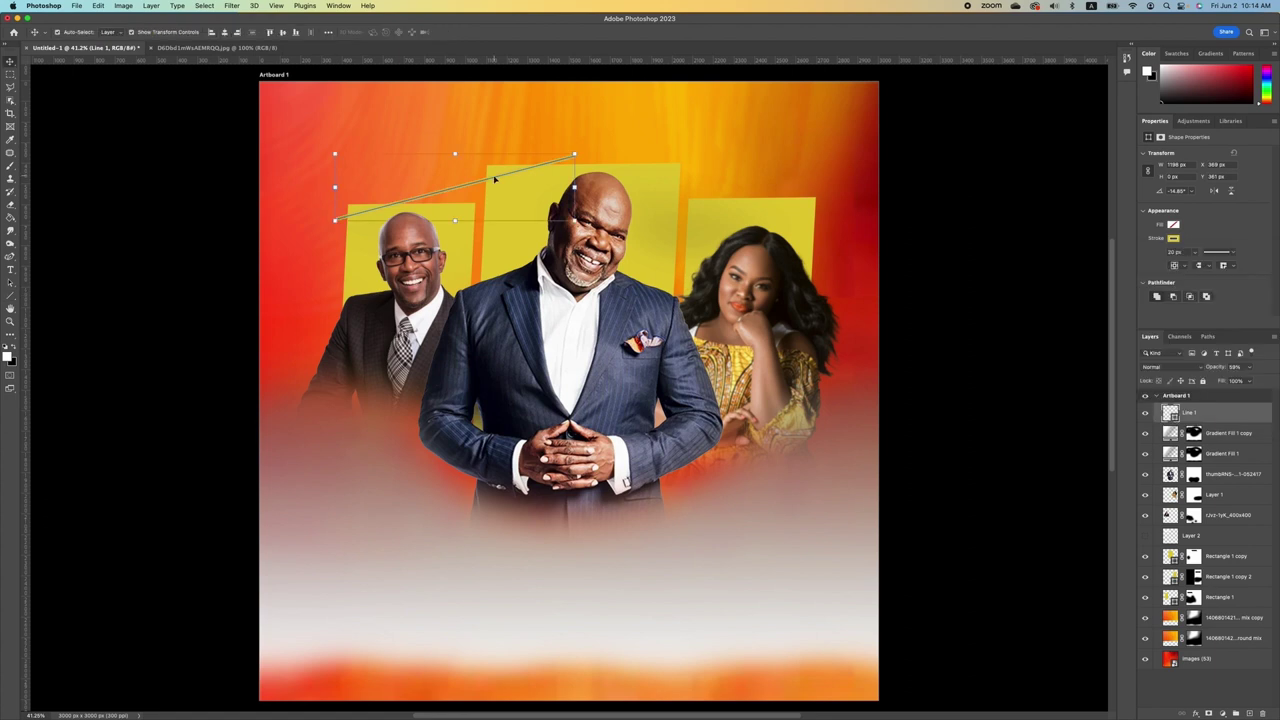
pyautogui.press('super+j')
pyautogui.moveTo(488, 180); pyautogui.dragTo(708, 214)
pyautogui.keyDown('shift'); pyautogui.click(547, 166); pyautogui.keyUp('shift')
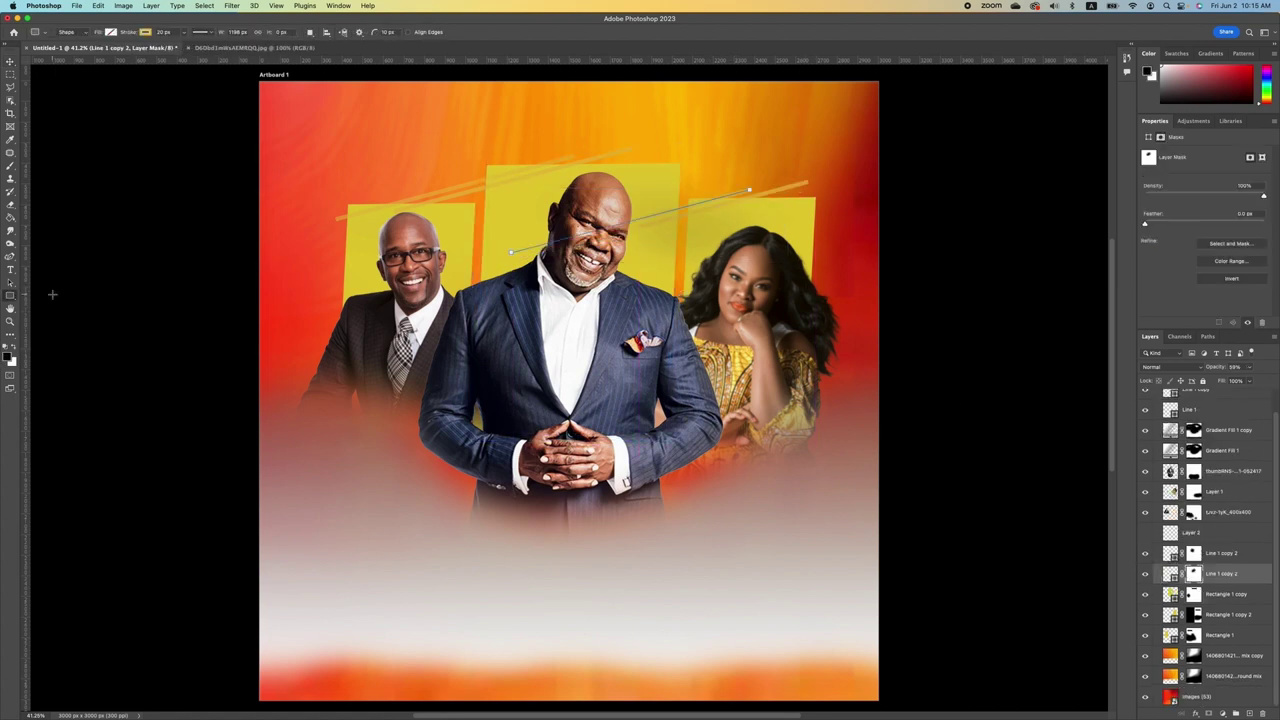
# - Draw an outlined rectangle about 775 by 1277 px with the gold stroke, rotate it into a diamond and place it behind the woman
pyautogui.click(53, 295)
pyautogui.moveTo(352, 271); pyautogui.dragTo(512, 535)
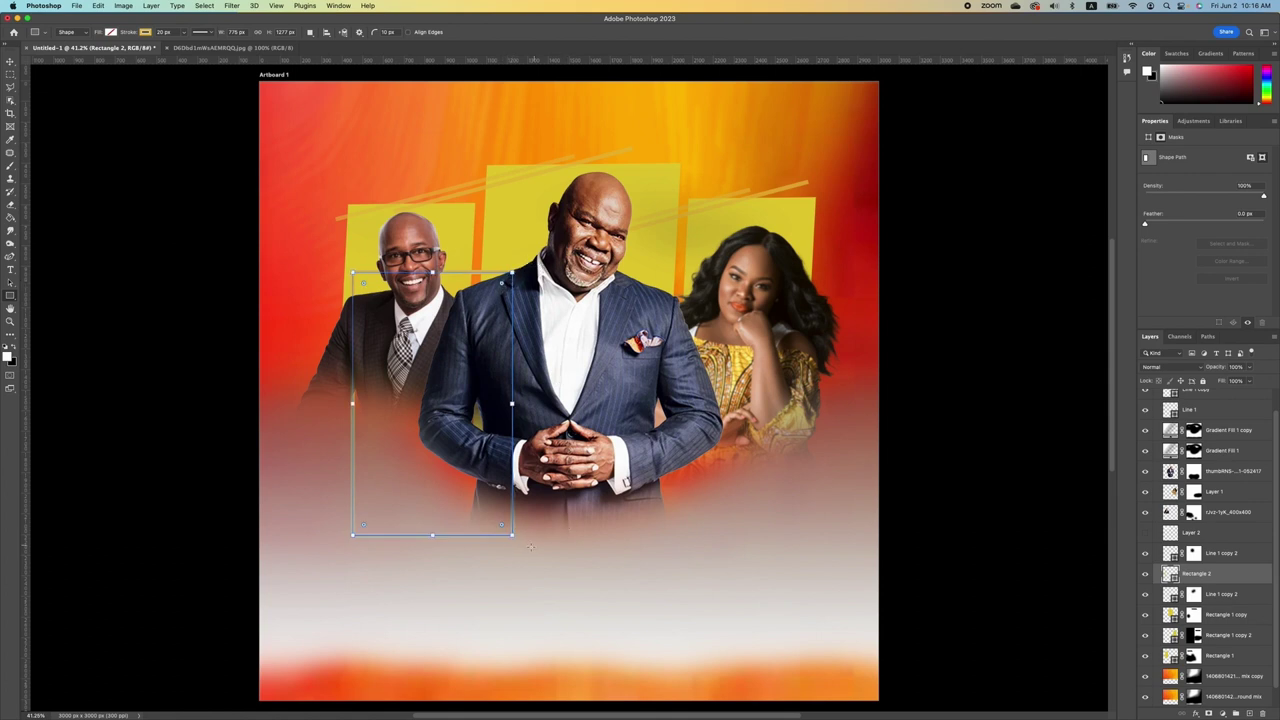
pyautogui.moveTo(521, 543); pyautogui.dragTo(386, 575)
pyautogui.press('v')
pyautogui.moveTo(488, 270); pyautogui.dragTo(824, 172)
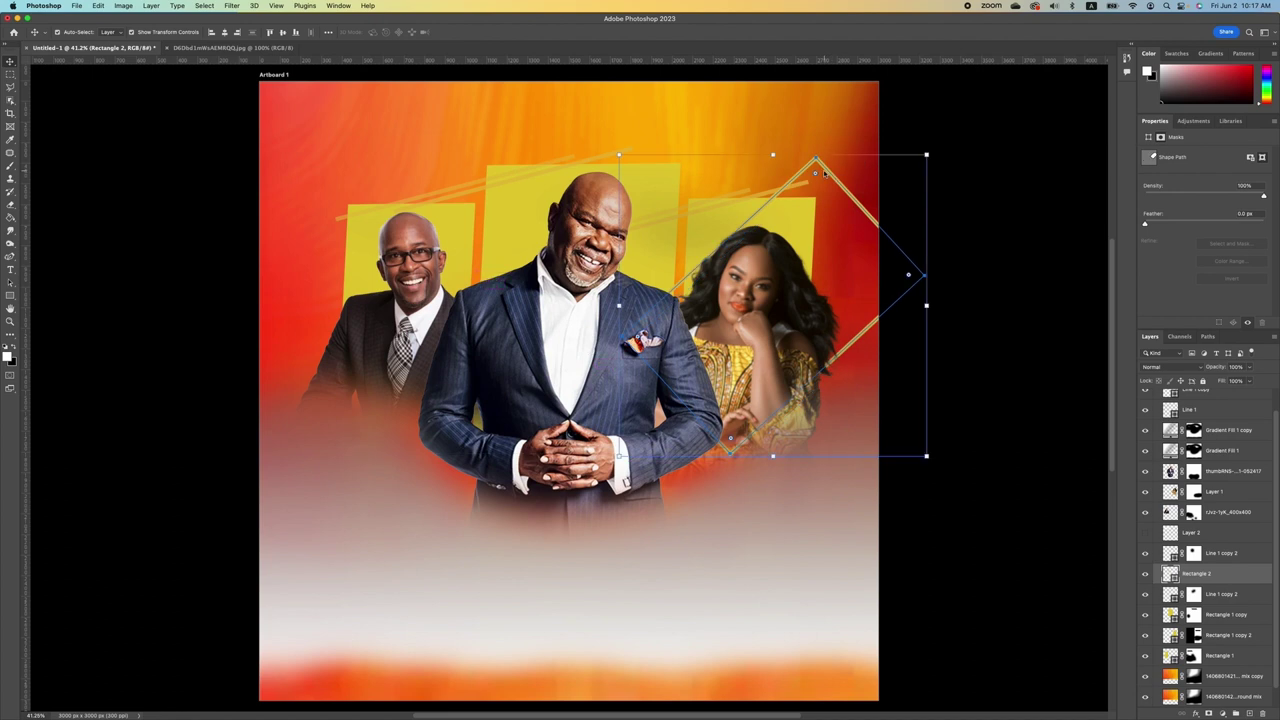
# - Set the rotated outline's opacity to 32% and brush black on a new layer mask to hide the part around the woman
pyautogui.press('3')
pyautogui.press('2')
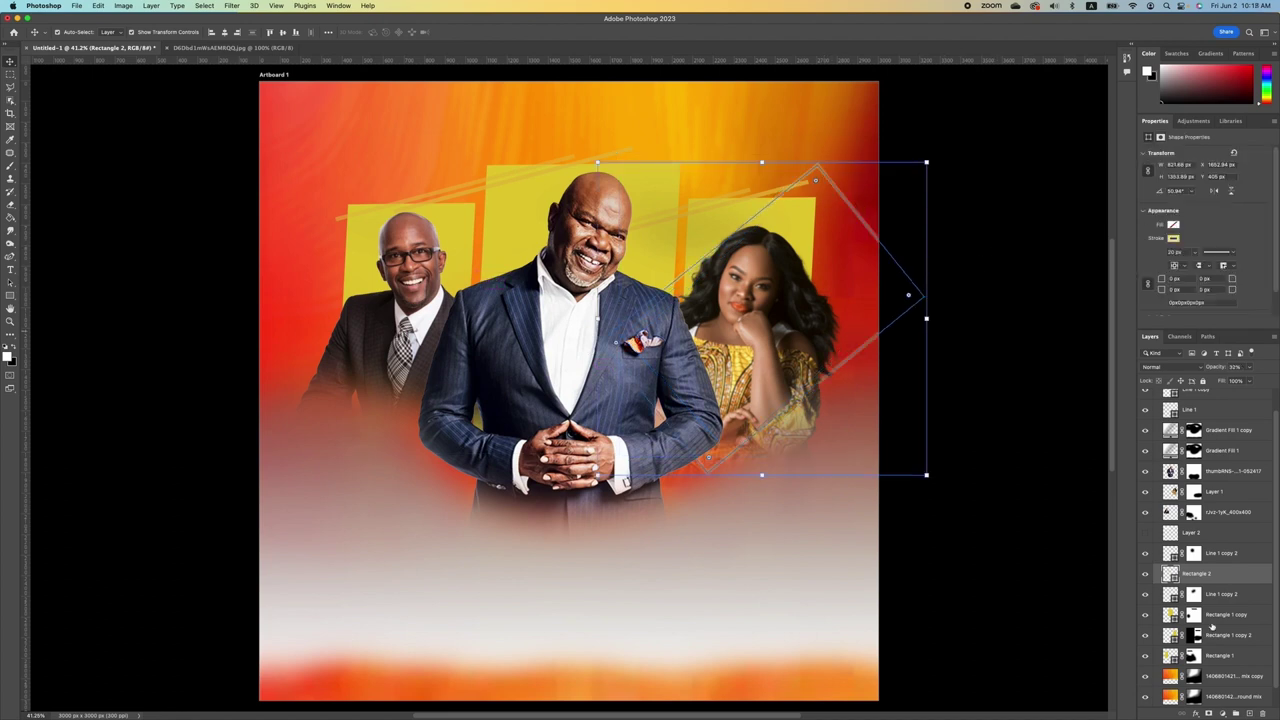
pyautogui.click(1213, 711)
pyautogui.press('b')
pyautogui.press('x')
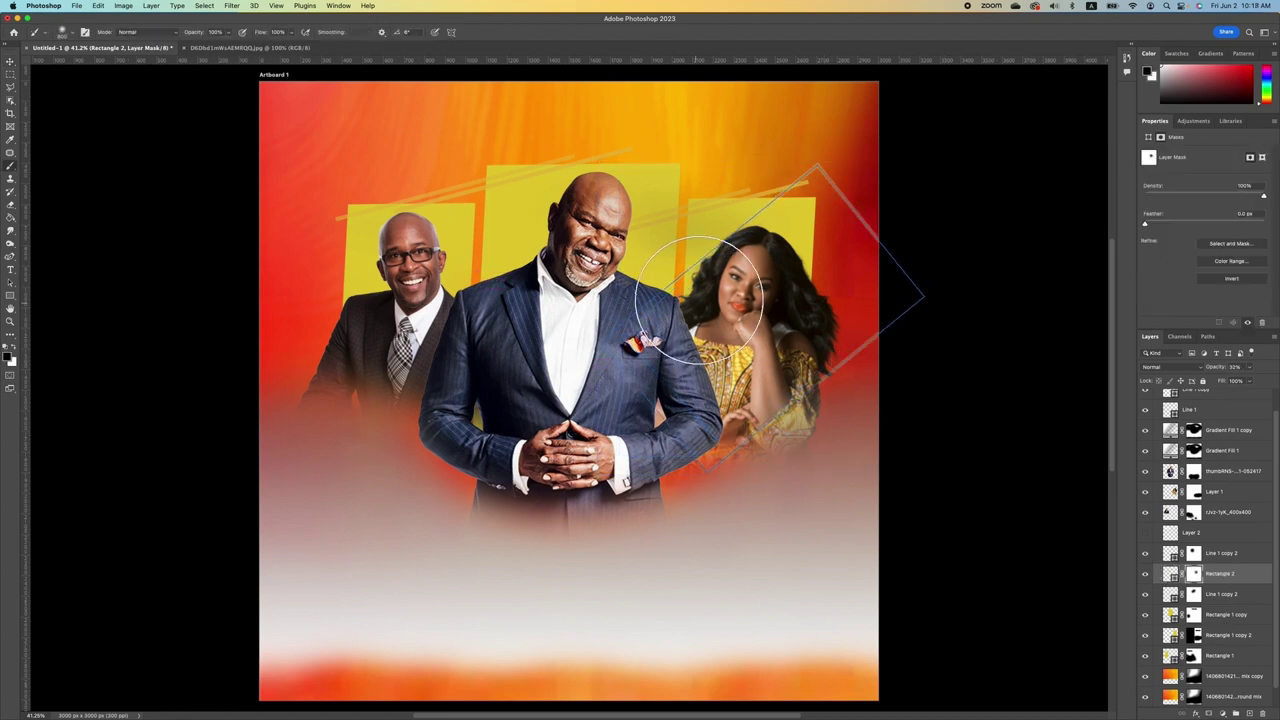
pyautogui.moveTo(706, 432)
pyautogui.mouseDown()
pyautogui.moveTo(750, 422)
pyautogui.moveTo(720, 440)
pyautogui.mouseUp()
# - Warp the rotated outline's upper and outer edges, and place a copy of it behind the bespectacled man
pyautogui.press('v')
pyautogui.click(98, 6)
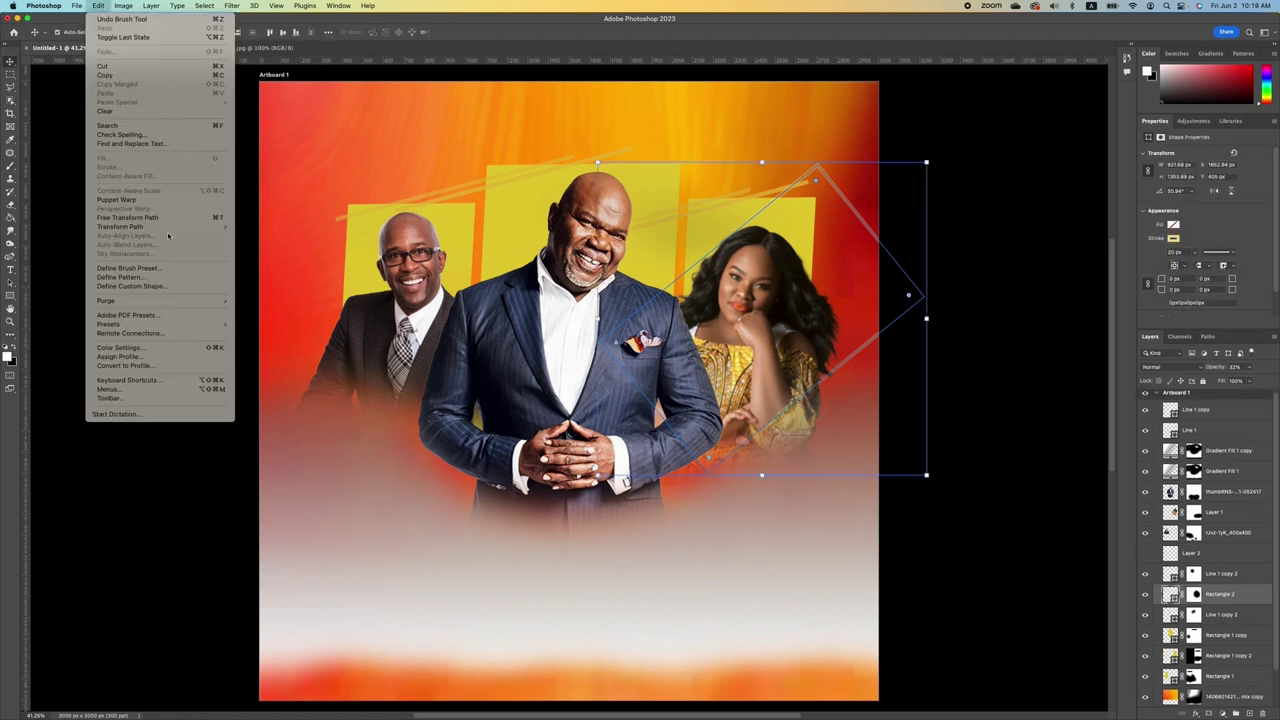
pyautogui.moveTo(166, 230)
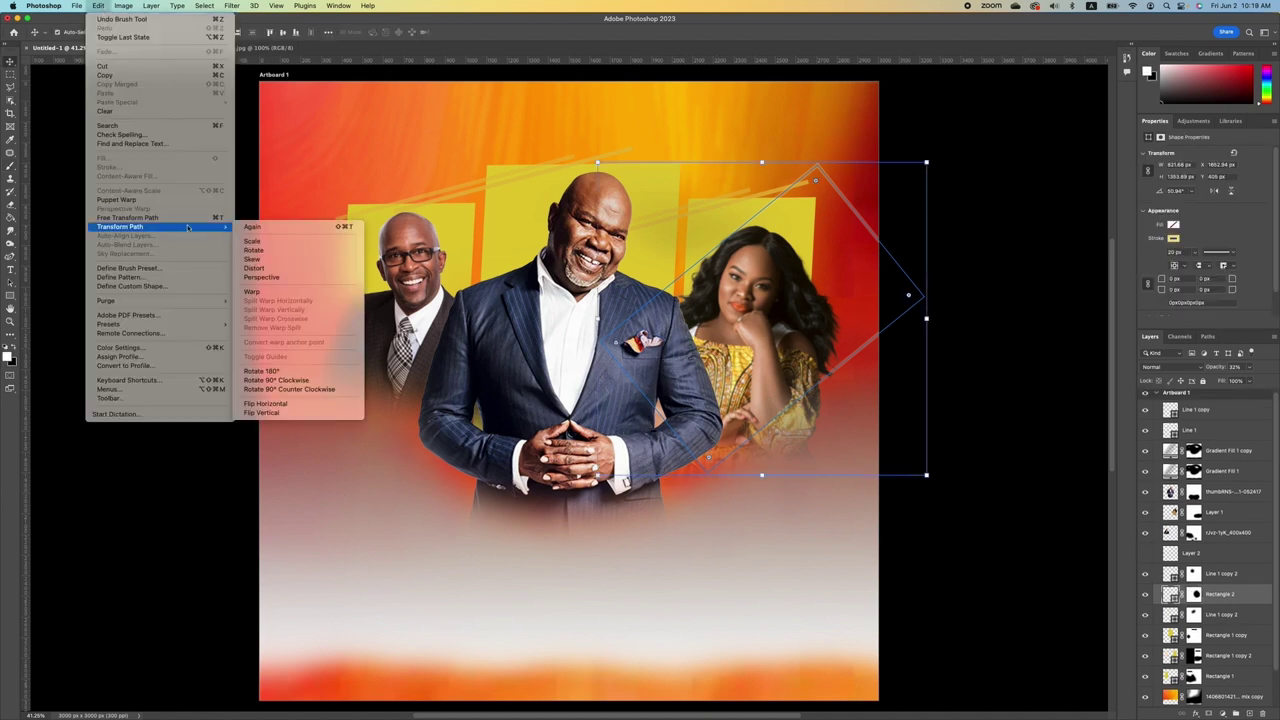
pyautogui.click(252, 291)
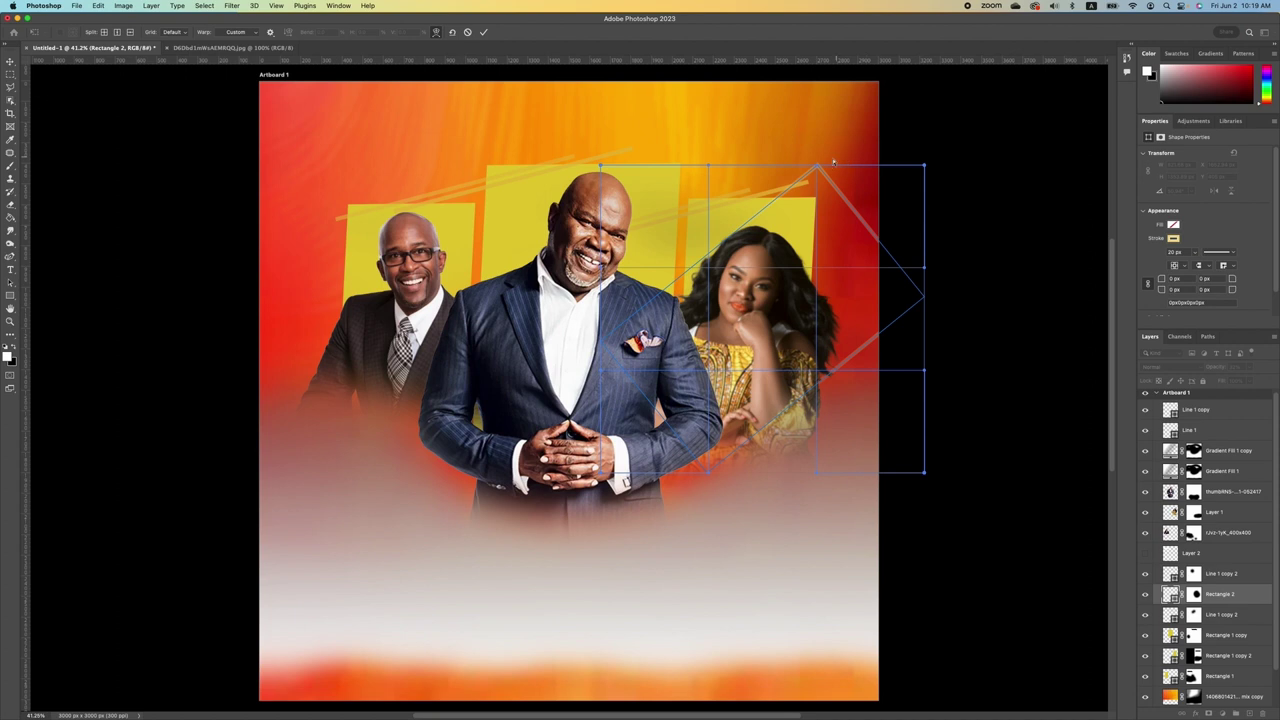
pyautogui.moveTo(818, 168); pyautogui.dragTo(822, 196)
pyautogui.moveTo(926, 270); pyautogui.dragTo(971, 335)
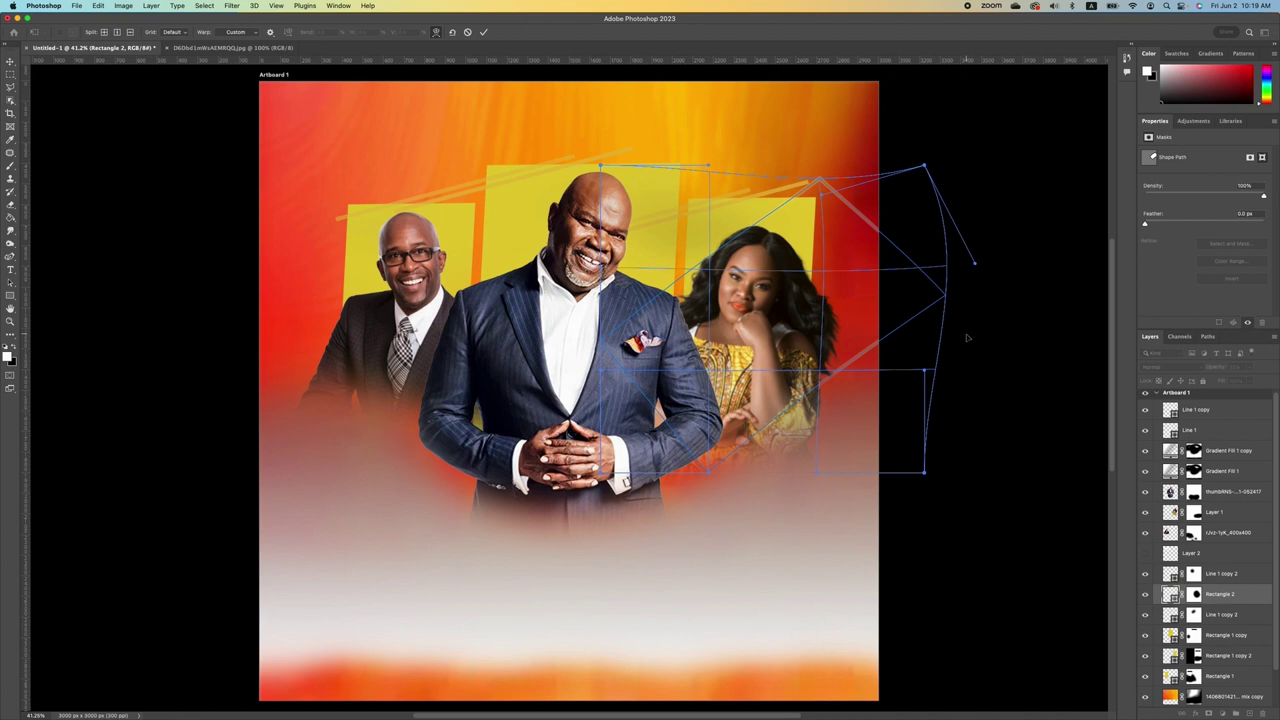
pyautogui.click(484, 31)
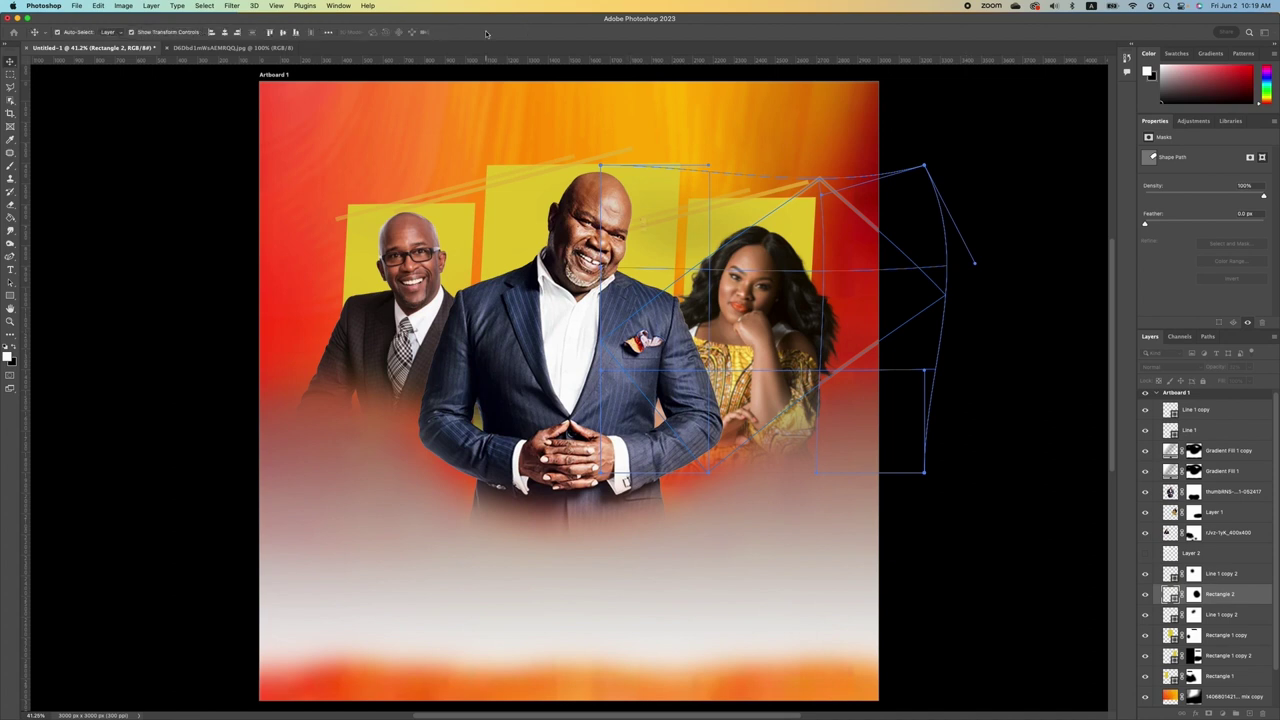
pyautogui.click(639, 262)
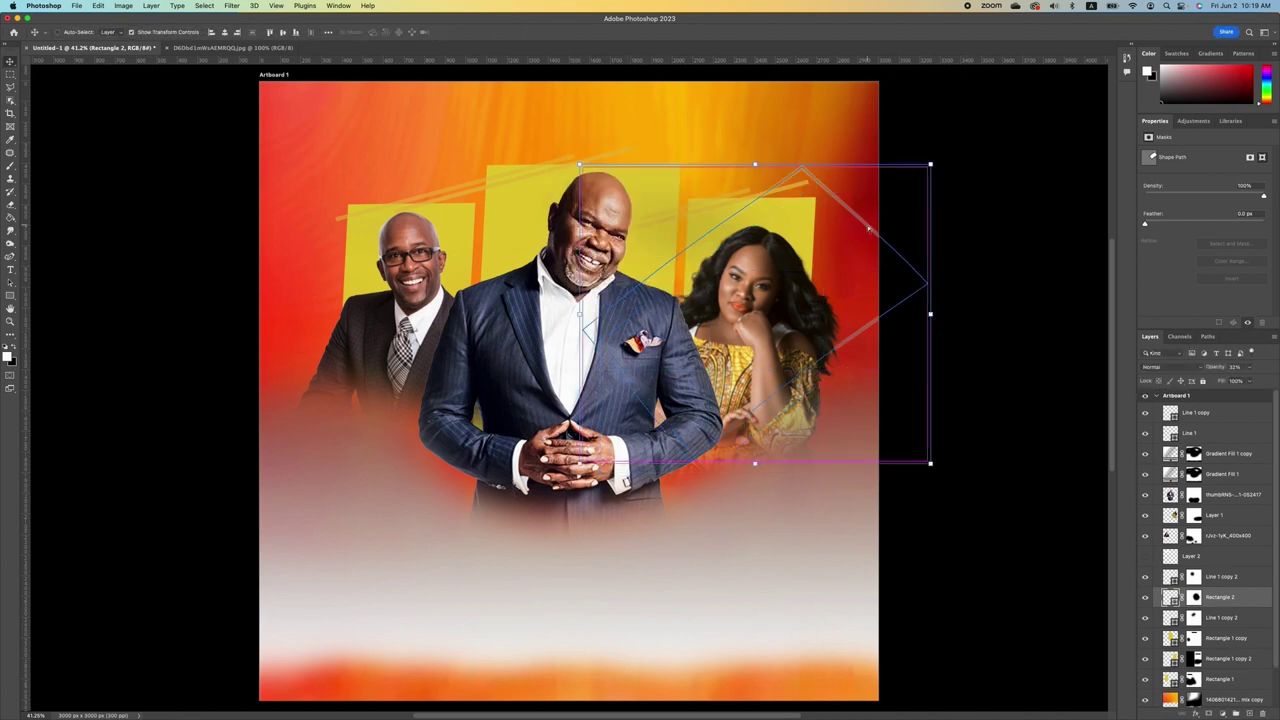
pyautogui.moveTo(868, 228); pyautogui.dragTo(390, 260)
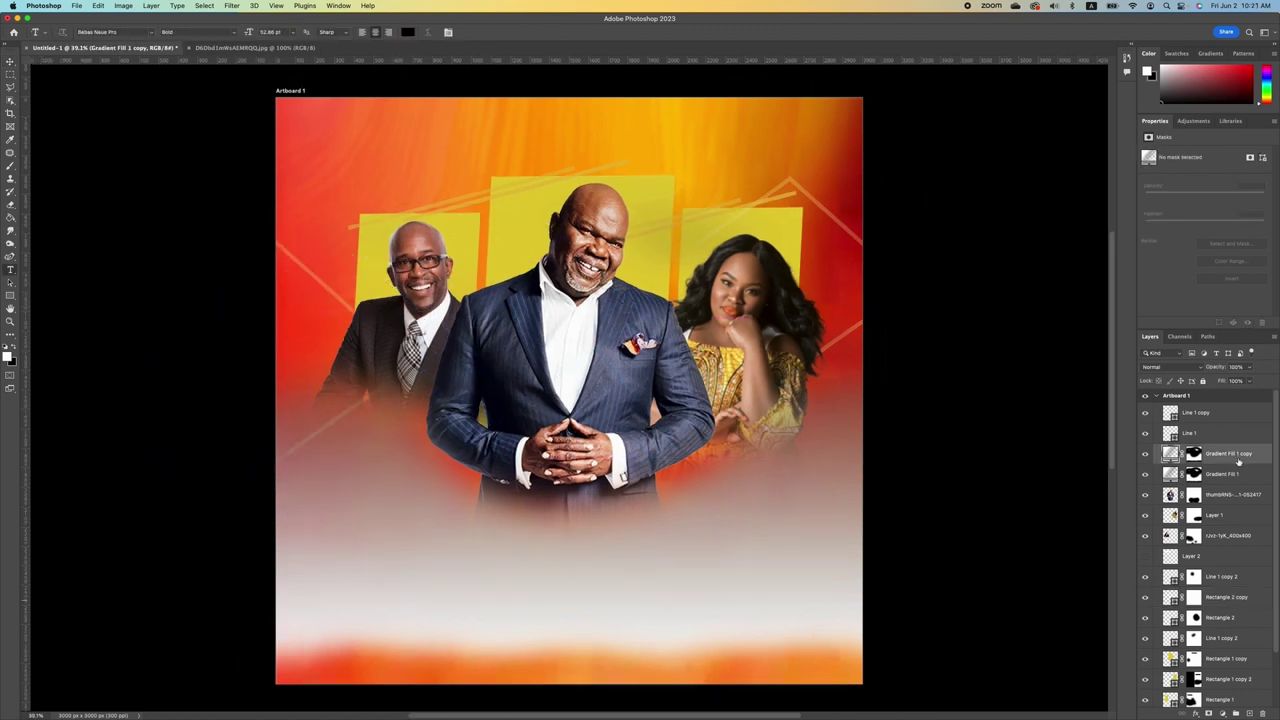
# - Add the title text MAKING above the line layers, set in the Dash Horizon font and coloured white
pyautogui.click(1201, 412)
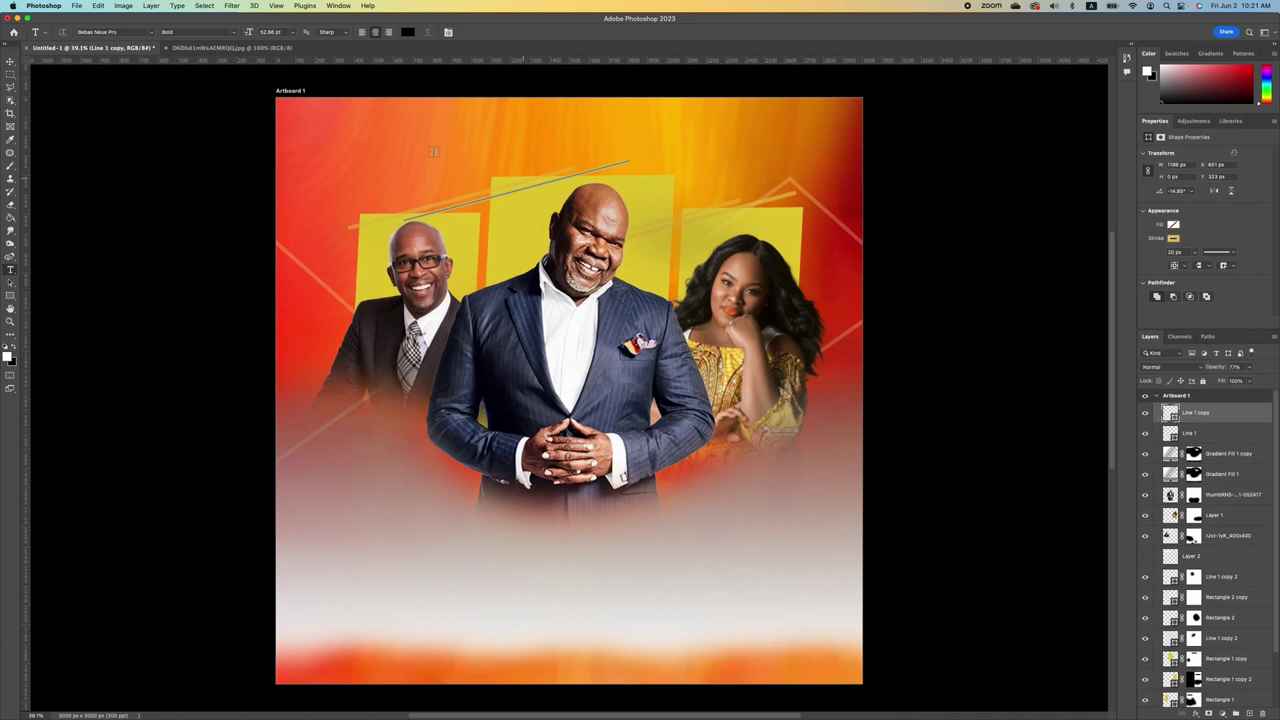
pyautogui.click(378, 150)
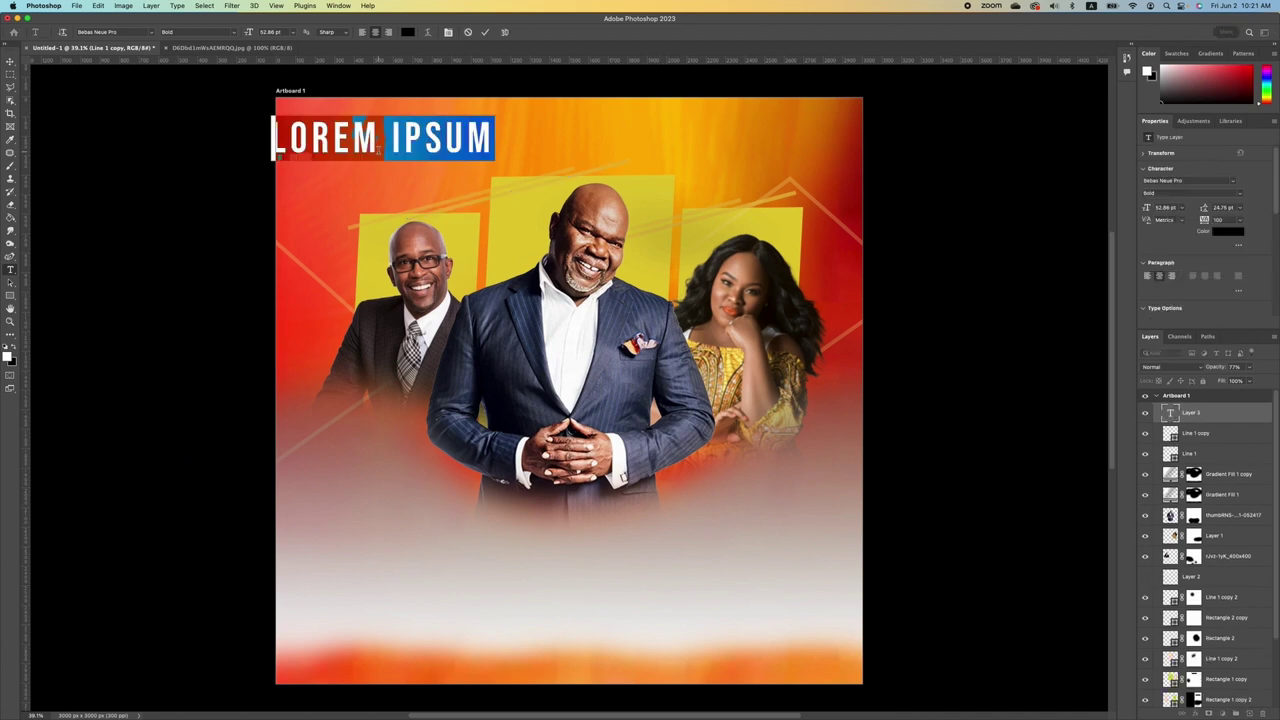
pyautogui.write('MAKING')
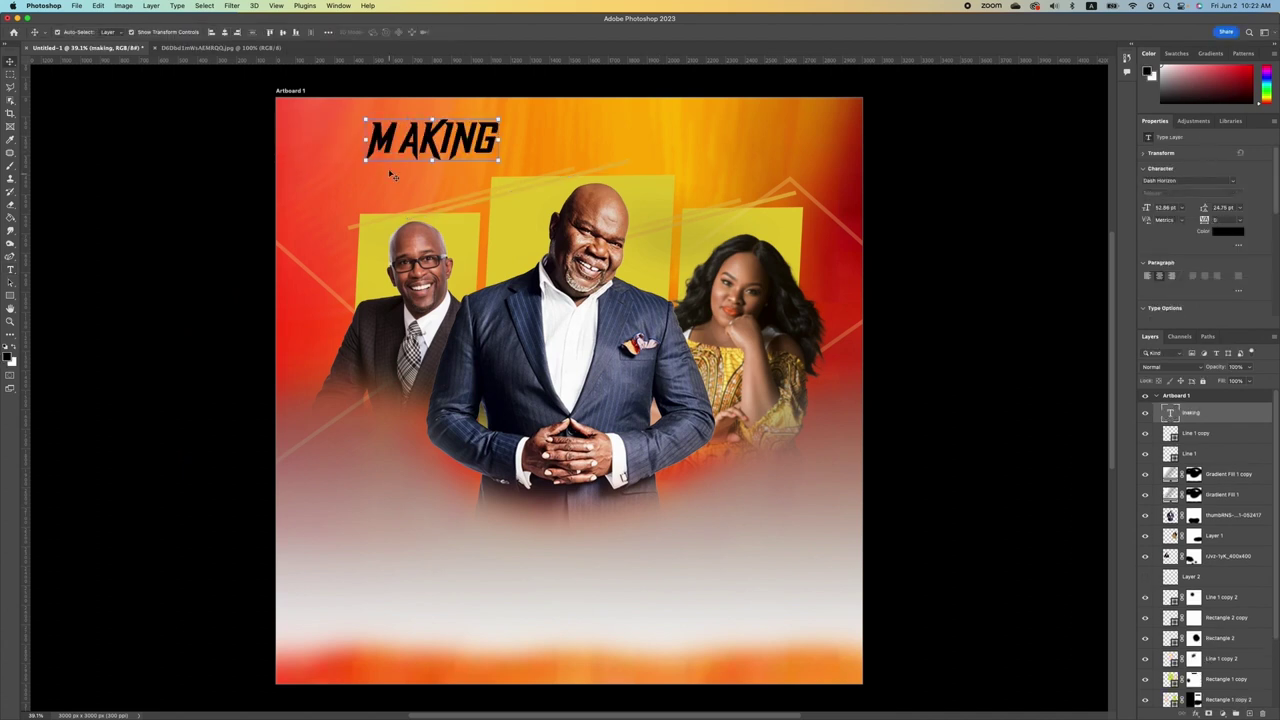
pyautogui.doubleClick(434, 146)
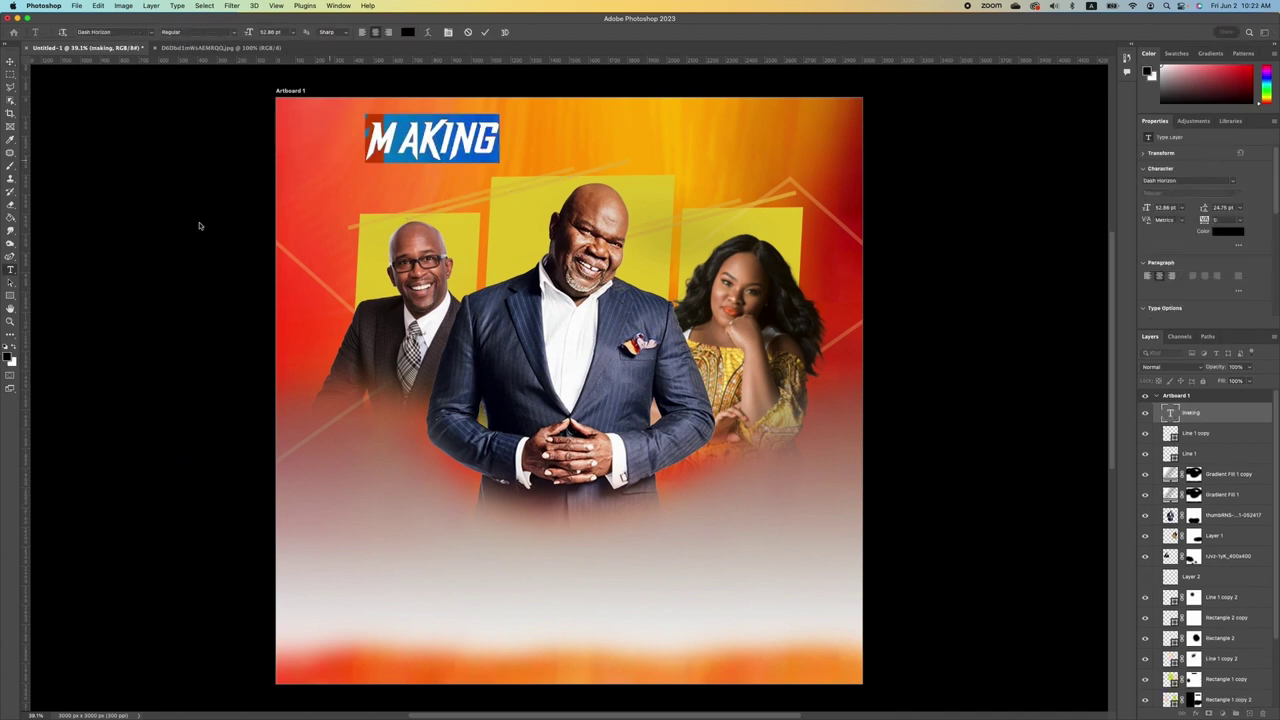
pyautogui.click(15, 346)
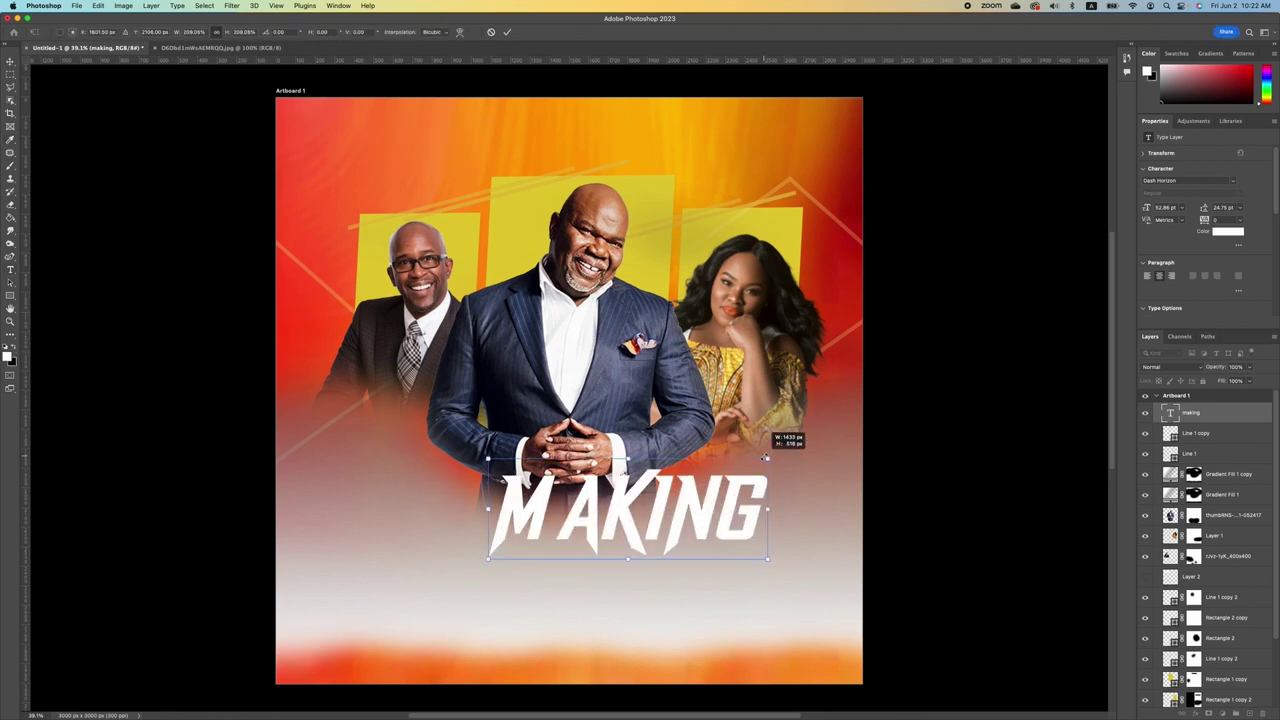
# - Enlarge the MAKING text and position it across the central man's hands and lower jacket
pyautogui.moveTo(766, 471); pyautogui.dragTo(946, 395)
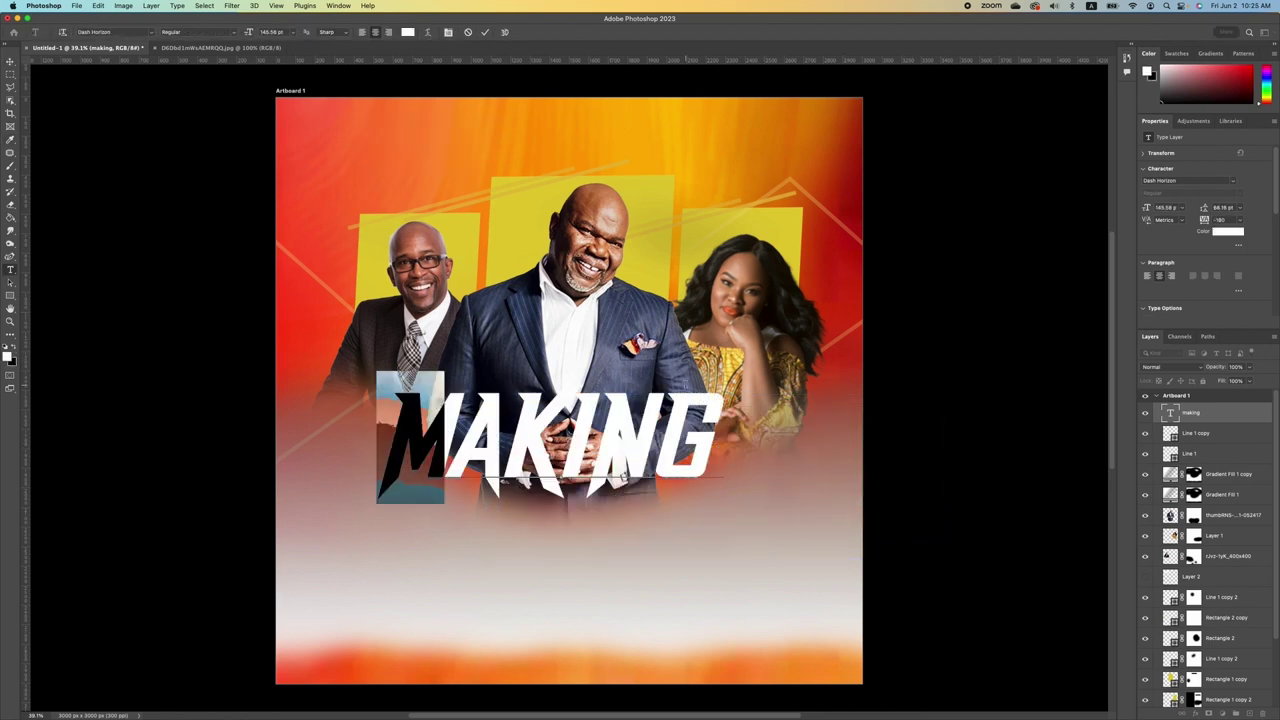
pyautogui.click(10, 61)
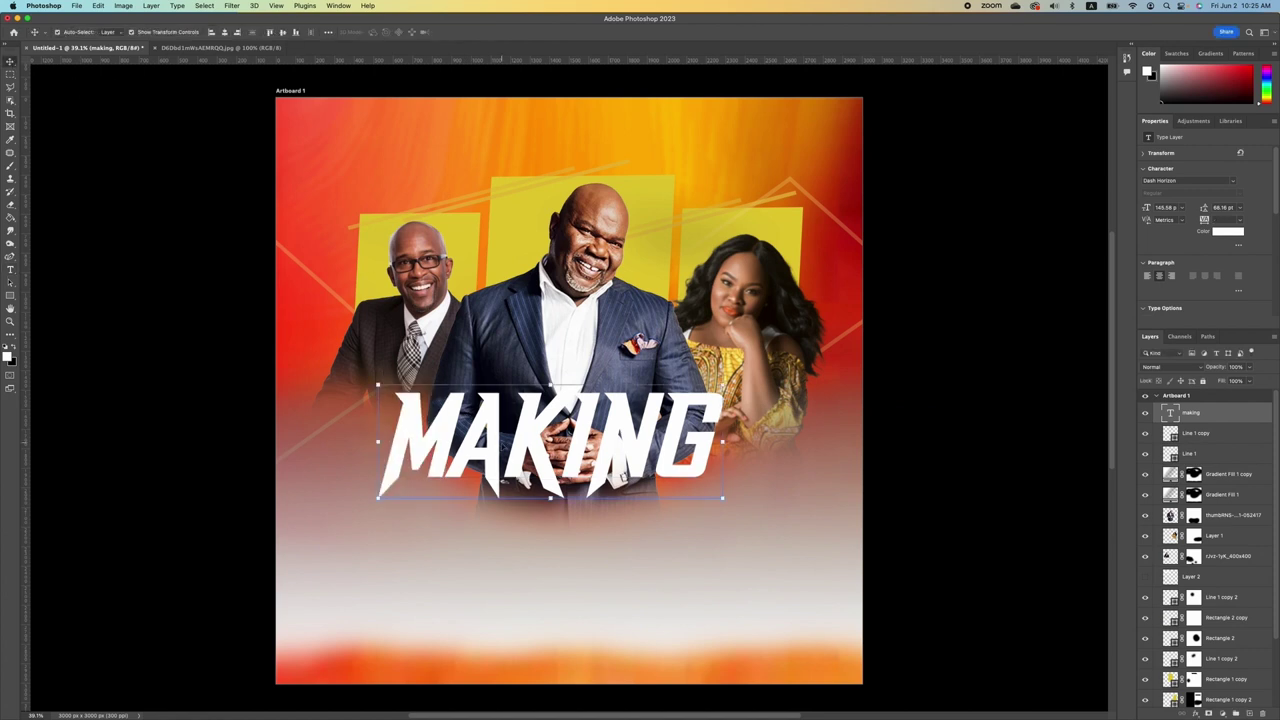
pyautogui.press('super+t')
pyautogui.moveTo(550, 385); pyautogui.dragTo(596, 340)
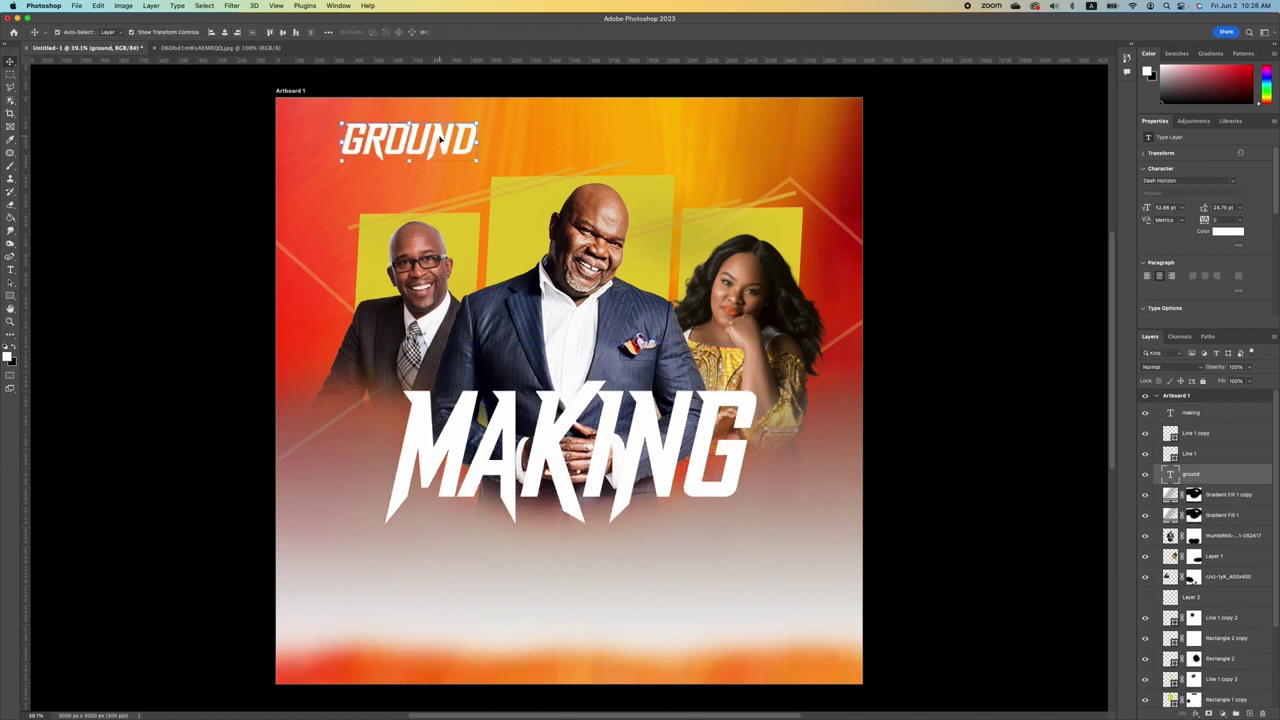
# - Recolour the GROUND text black and stretch it vertically to about 183% of its height
pyautogui.press('t')
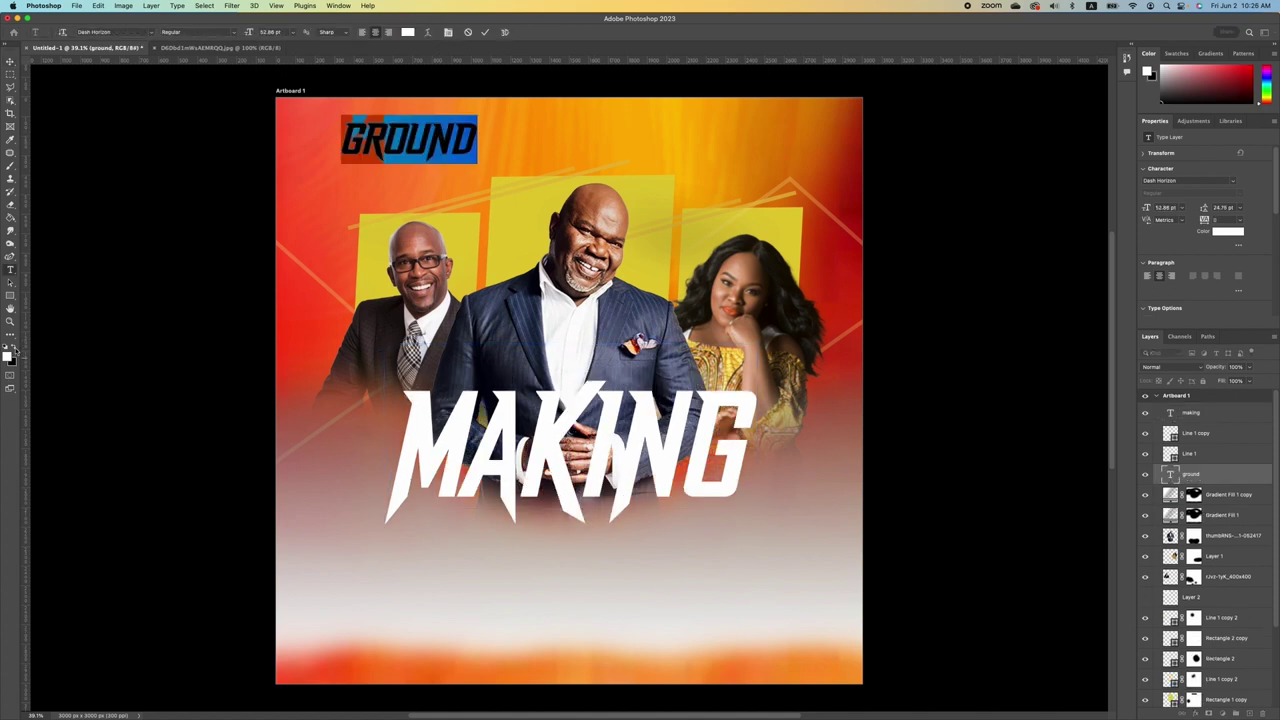
pyautogui.hotkey('ctrl', 'Return')
pyautogui.press('v')
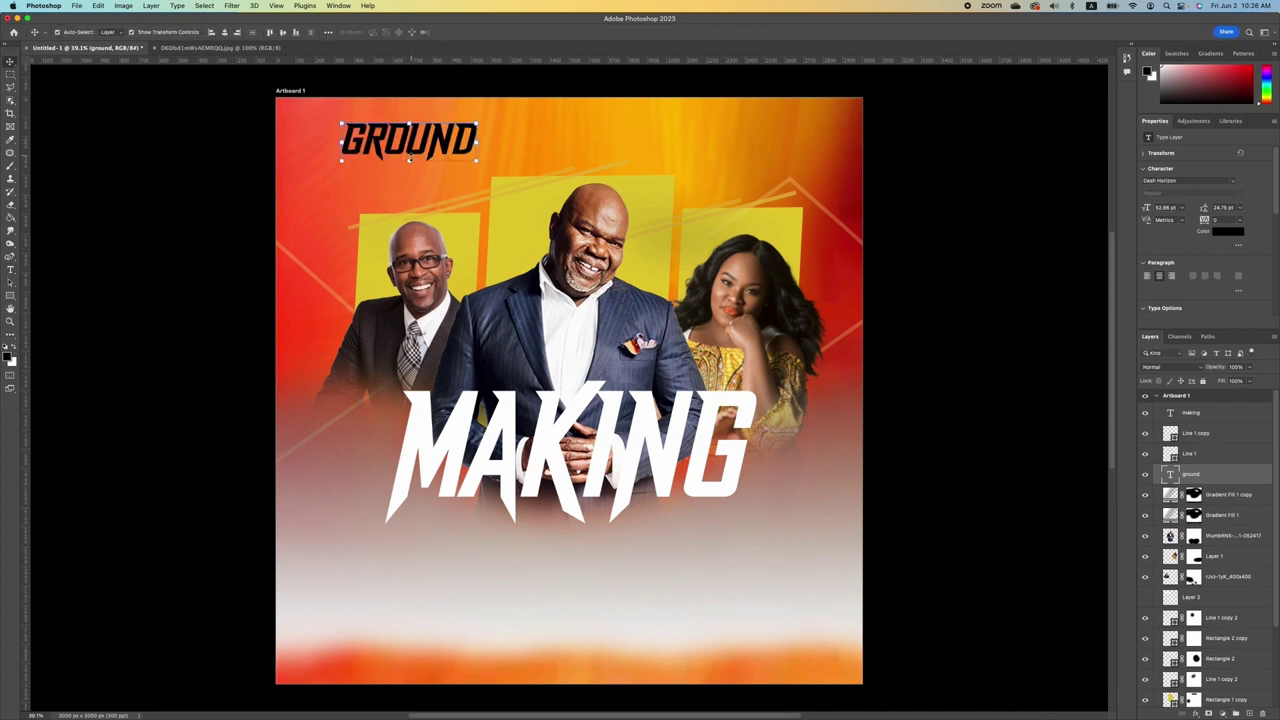
pyautogui.moveTo(409, 158); pyautogui.dragTo(412, 208)
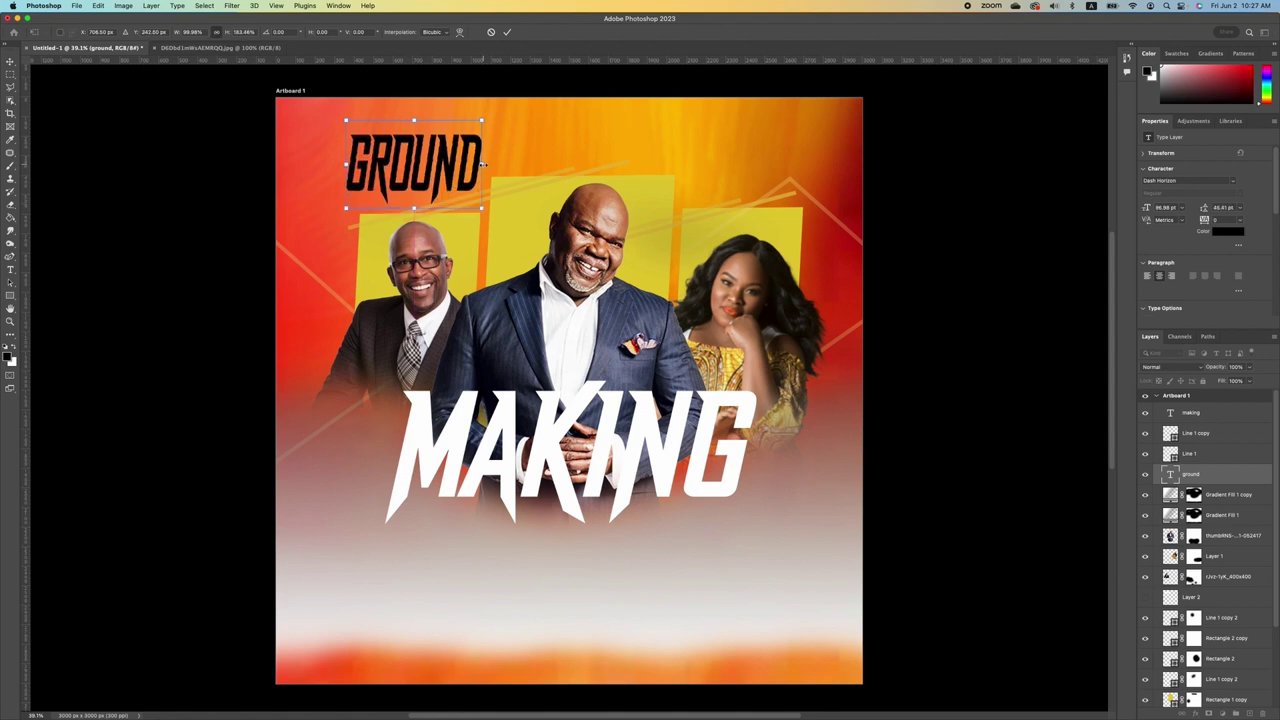
pyautogui.press('Return')
# - Move the GROUND text over the lower half of MAKING and bring its layer above the making layer
pyautogui.moveTo(462, 195); pyautogui.dragTo(688, 540)
pyautogui.moveTo(687, 481); pyautogui.dragTo(683, 480)
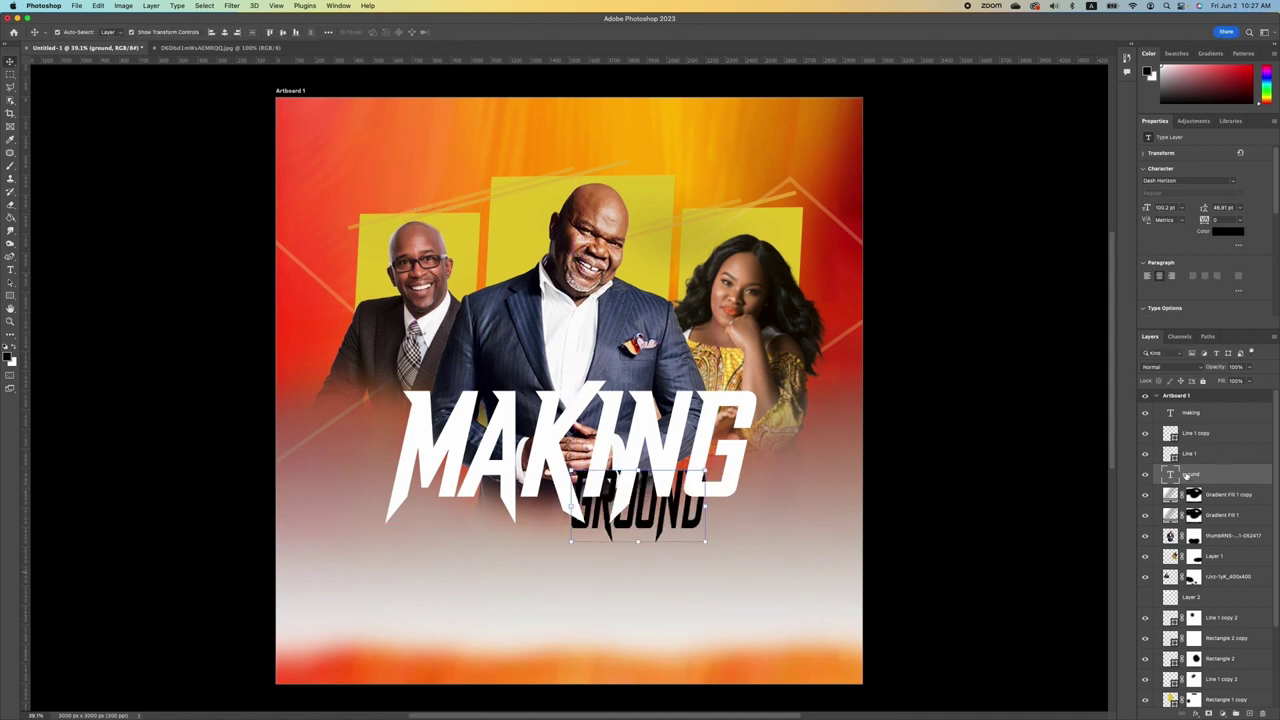
pyautogui.moveTo(1204, 479); pyautogui.dragTo(1200, 405)
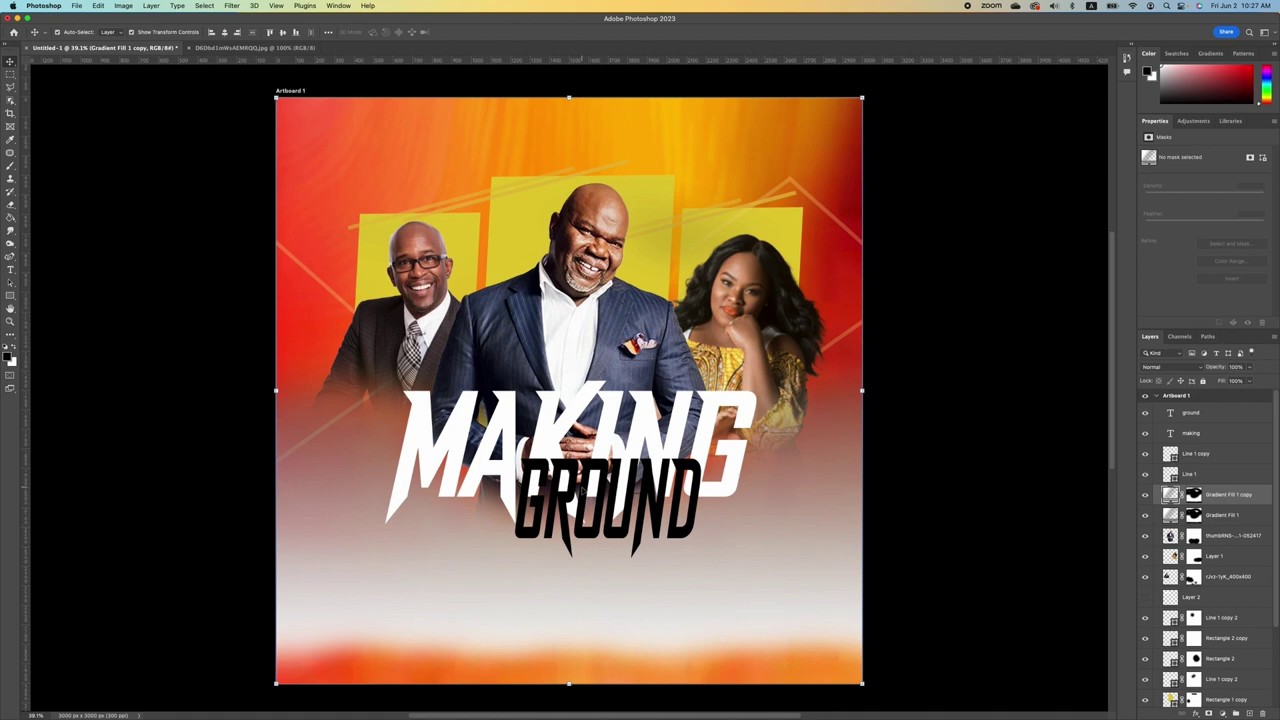
# - Add a layer mask to the MAKING text
pyautogui.scroll(6, 571, 393)
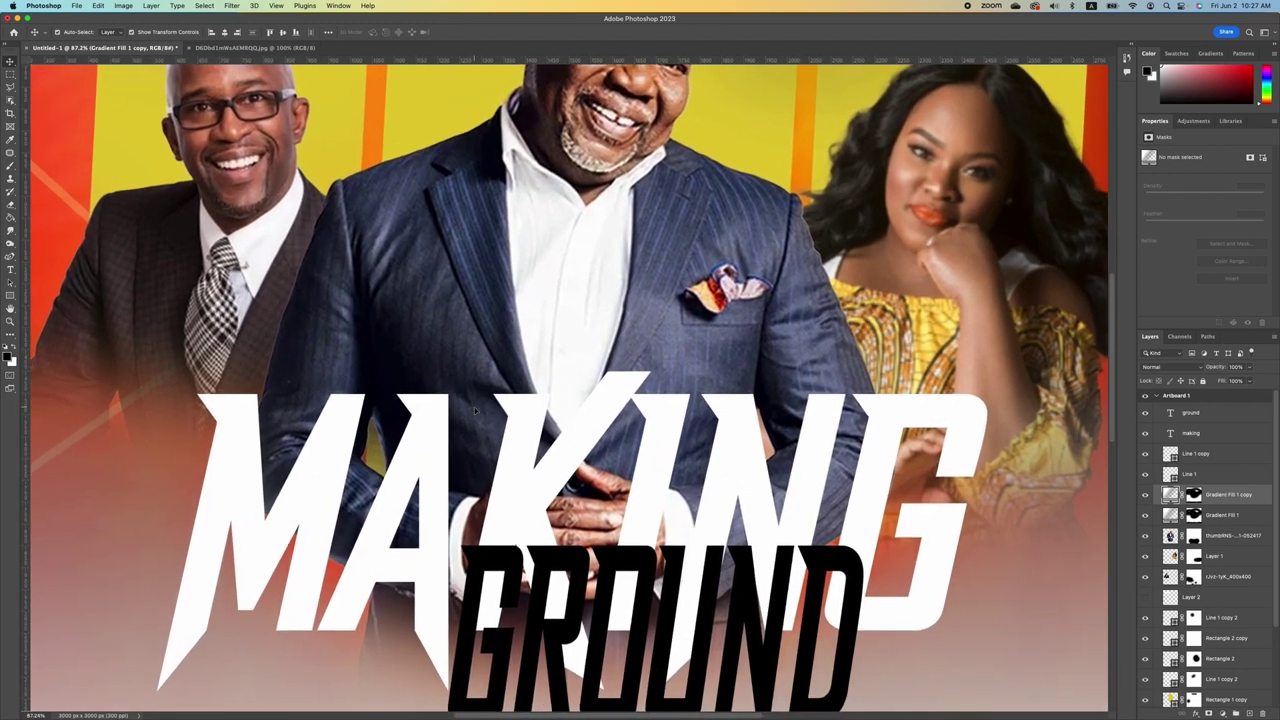
pyautogui.click(1190, 432)
pyautogui.click(1220, 713)
pyautogui.press('l')
pyautogui.scroll(4, 558, 470)
pyautogui.moveTo(262, 372); pyautogui.dragTo(308, 443)
pyautogui.click(10, 167)
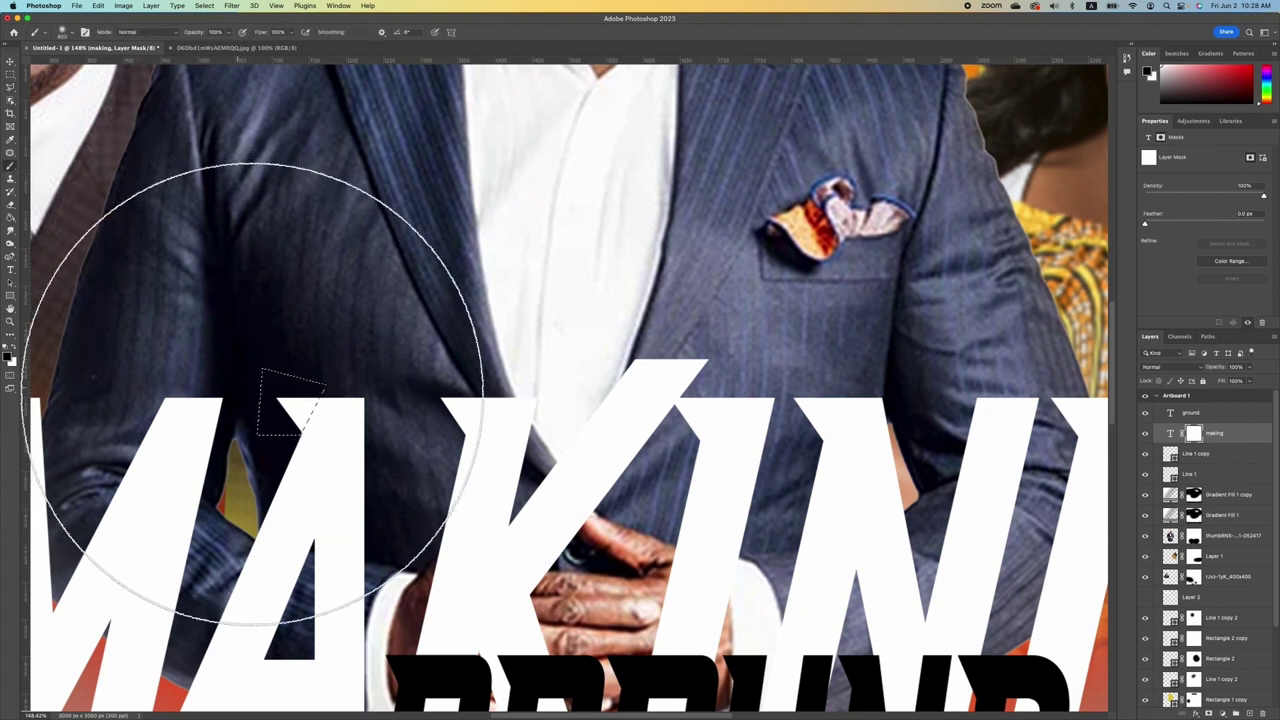
pyautogui.click(286, 366)
pyautogui.hotkey('ctrl', 'd')
pyautogui.hotkey('ctrl', '0')
# - Select the area below the MAKING baseline from the A to the G and mask out the letter spikes there
pyautogui.press('l')
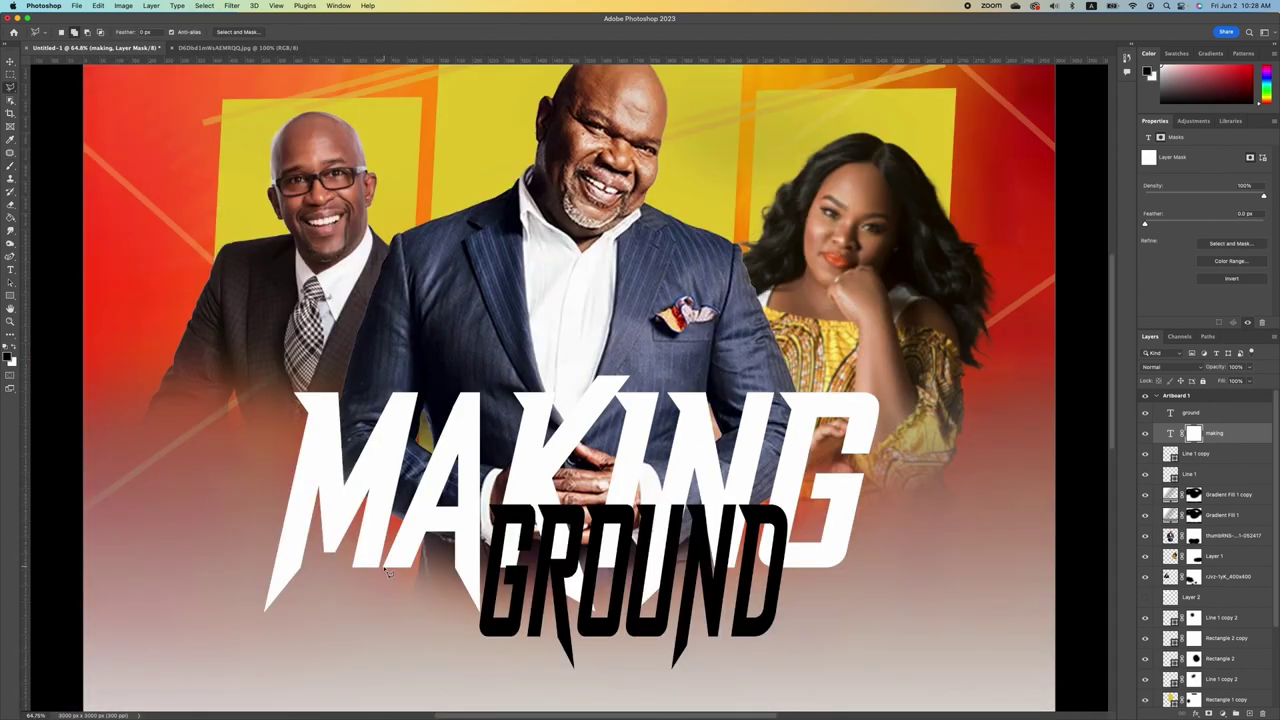
pyautogui.click(420, 567)
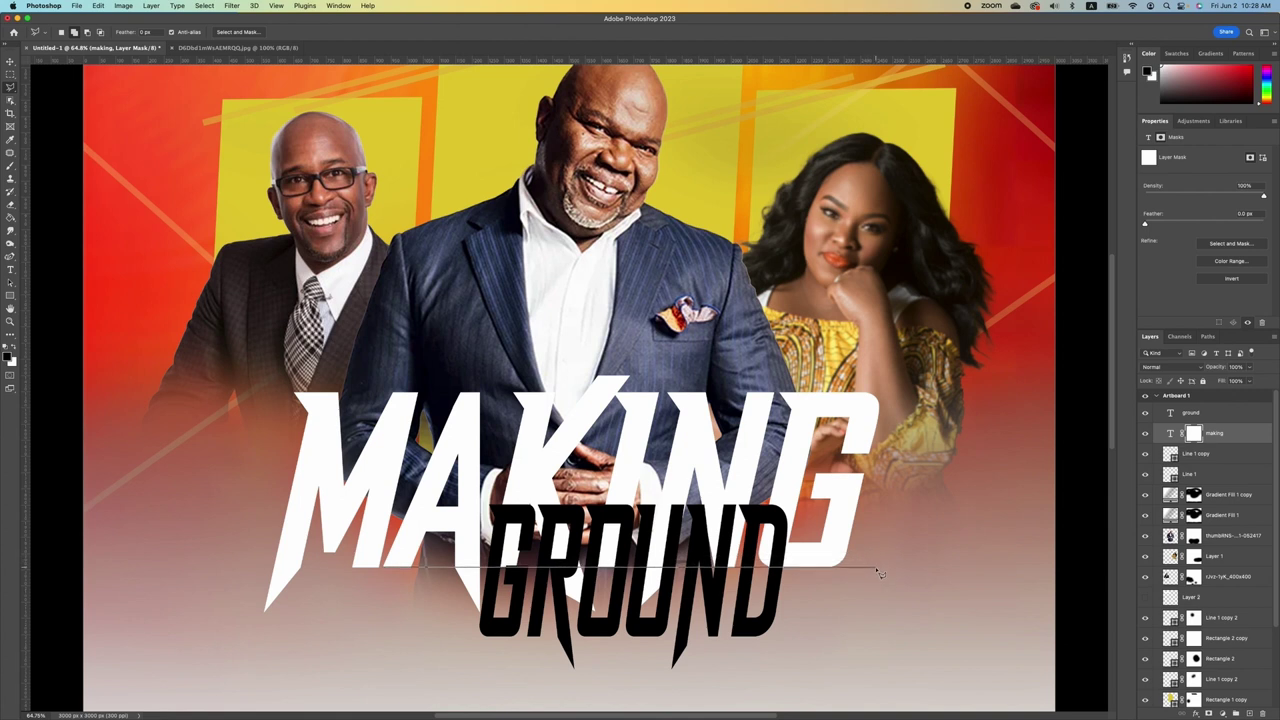
pyautogui.click(876, 568)
pyautogui.click(871, 633)
pyautogui.click(570, 676)
pyautogui.click(371, 620)
pyautogui.click(380, 567)
pyautogui.press('b')
pyautogui.scroll(5, 577, 396)
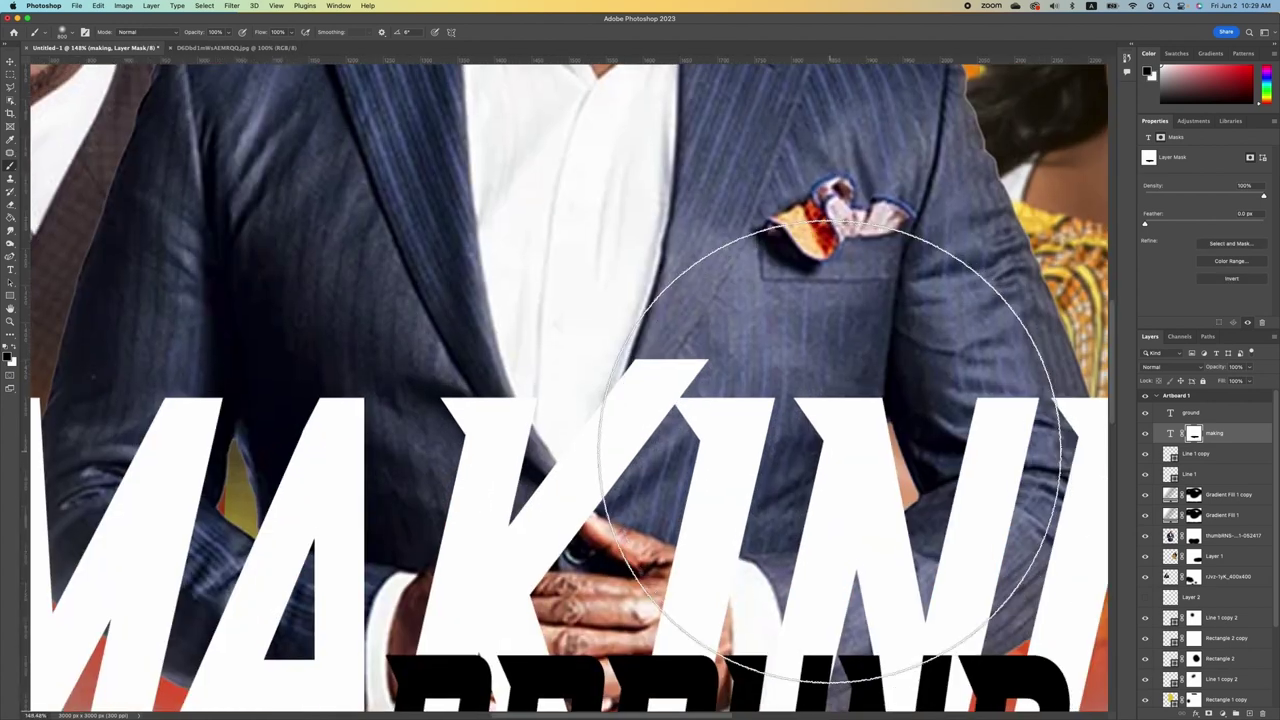
pyautogui.scroll(-3, 830, 450)
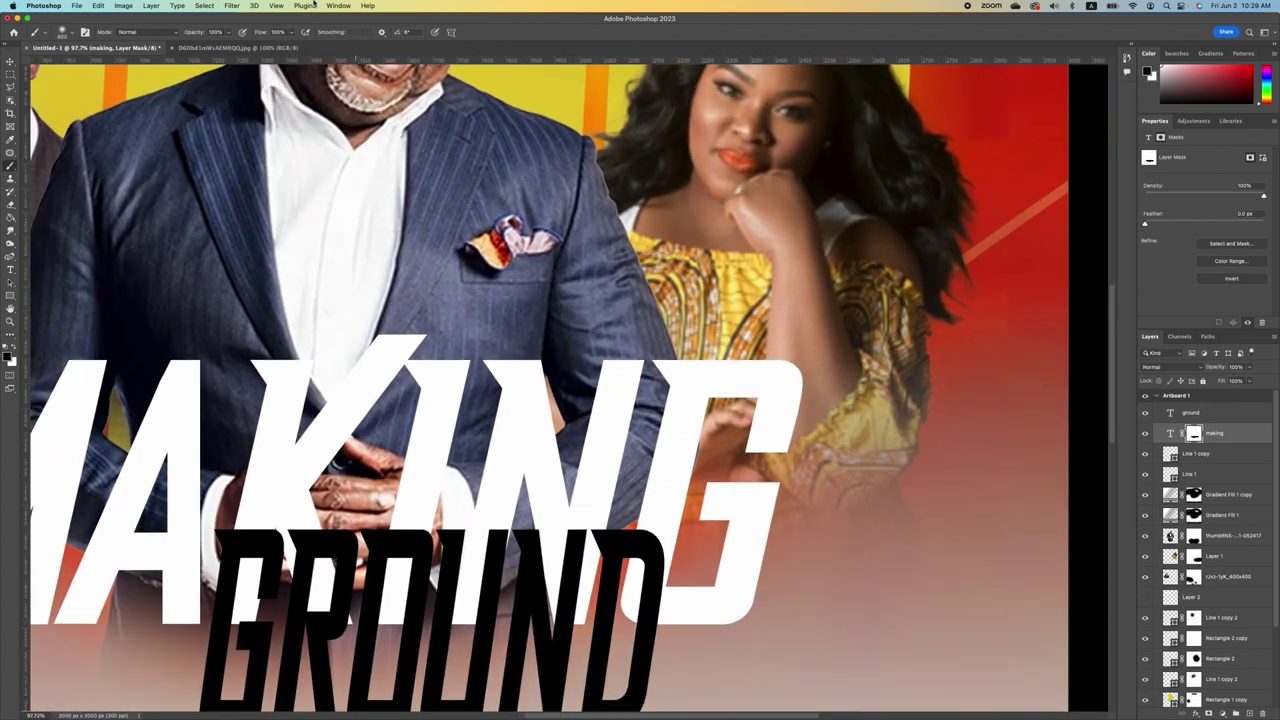
pyautogui.press('l')
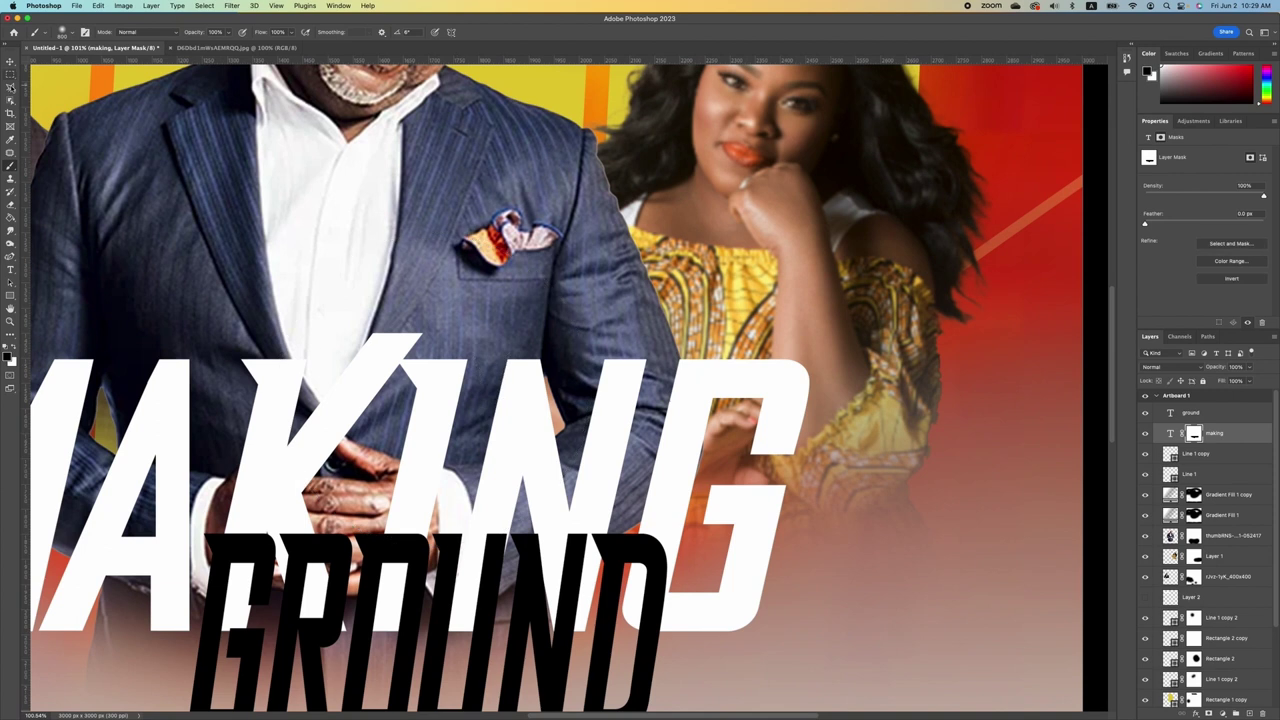
pyautogui.scroll(2, 558, 398)
pyautogui.click(85, 343)
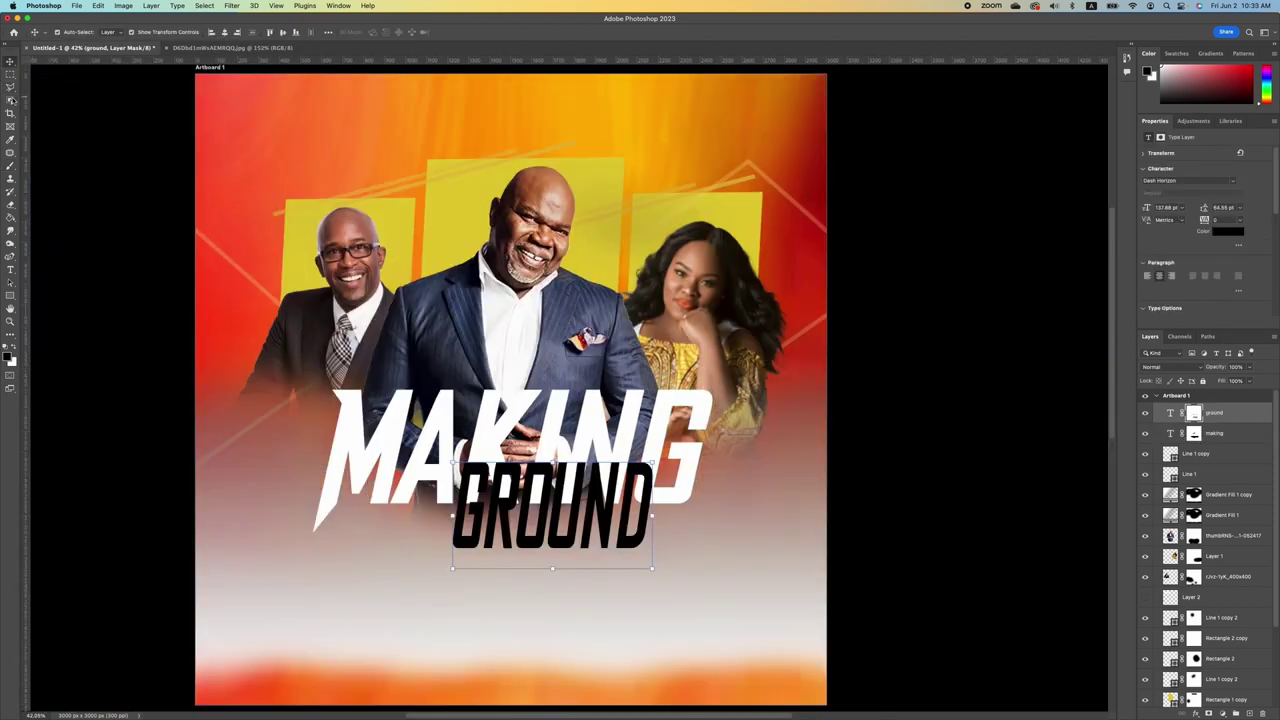
# - Cut thin diagonal slashes through the MAKING and GROUND letters using polygonal lasso selections and black brush strokes on their masks
pyautogui.click(10, 87)
pyautogui.click(364, 503)
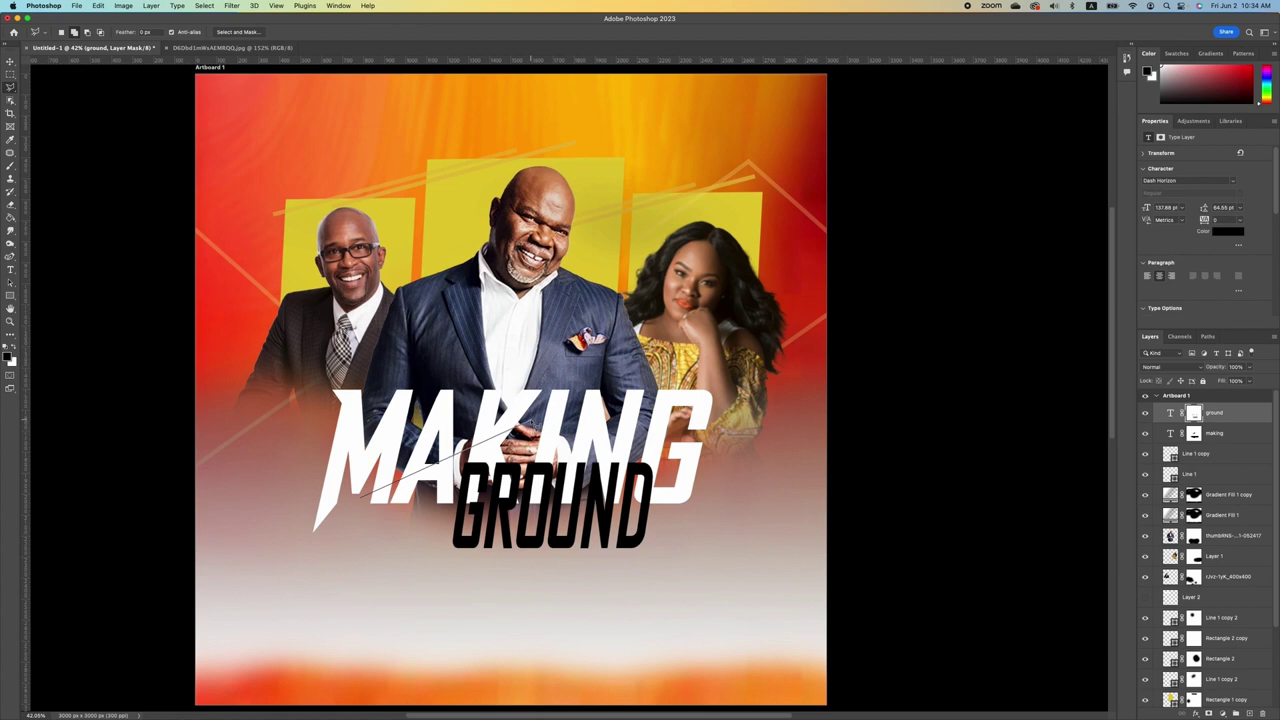
pyautogui.click(500, 430)
pyautogui.click(364, 501)
pyautogui.click(10, 168)
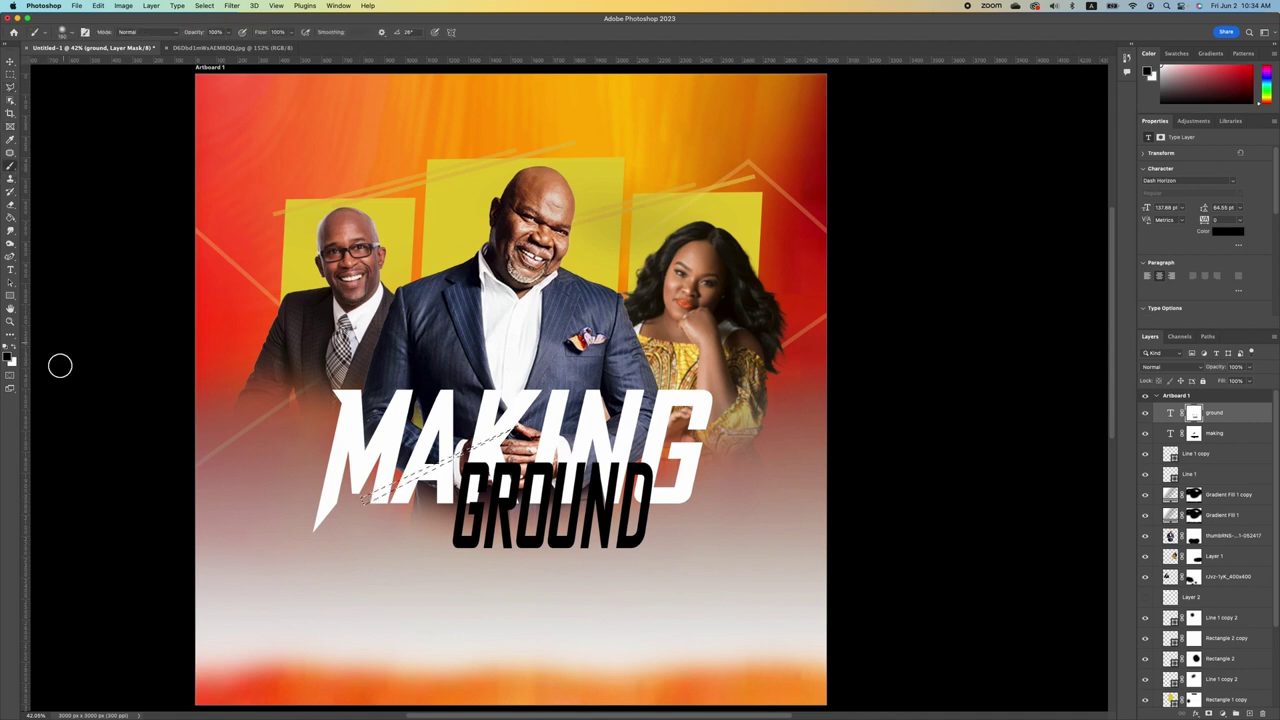
pyautogui.hotkey('alt', '[')
pyautogui.moveTo(478, 447); pyautogui.dragTo(425, 472)
pyautogui.hotkey('ctrl', 'd')
pyautogui.click(10, 87)
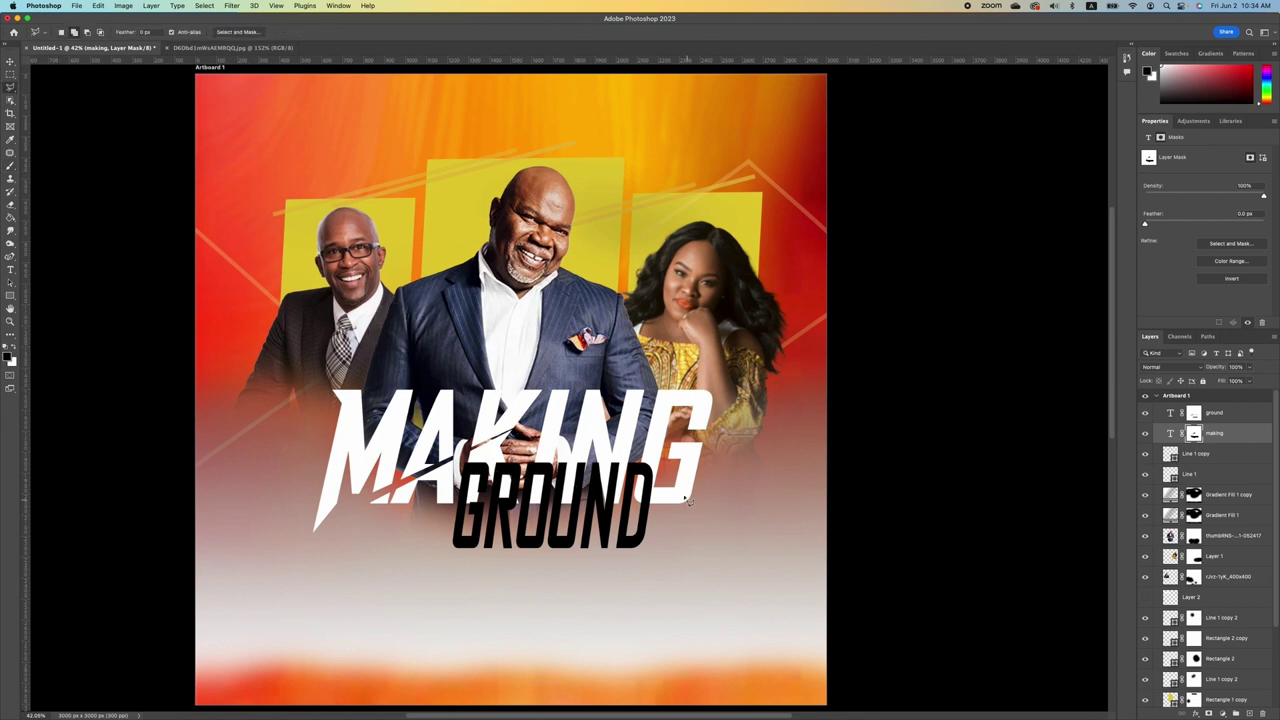
pyautogui.moveTo(596, 465)
pyautogui.mouseDown()
pyautogui.moveTo(696, 437)
pyautogui.moveTo(540, 482)
pyautogui.mouseUp()
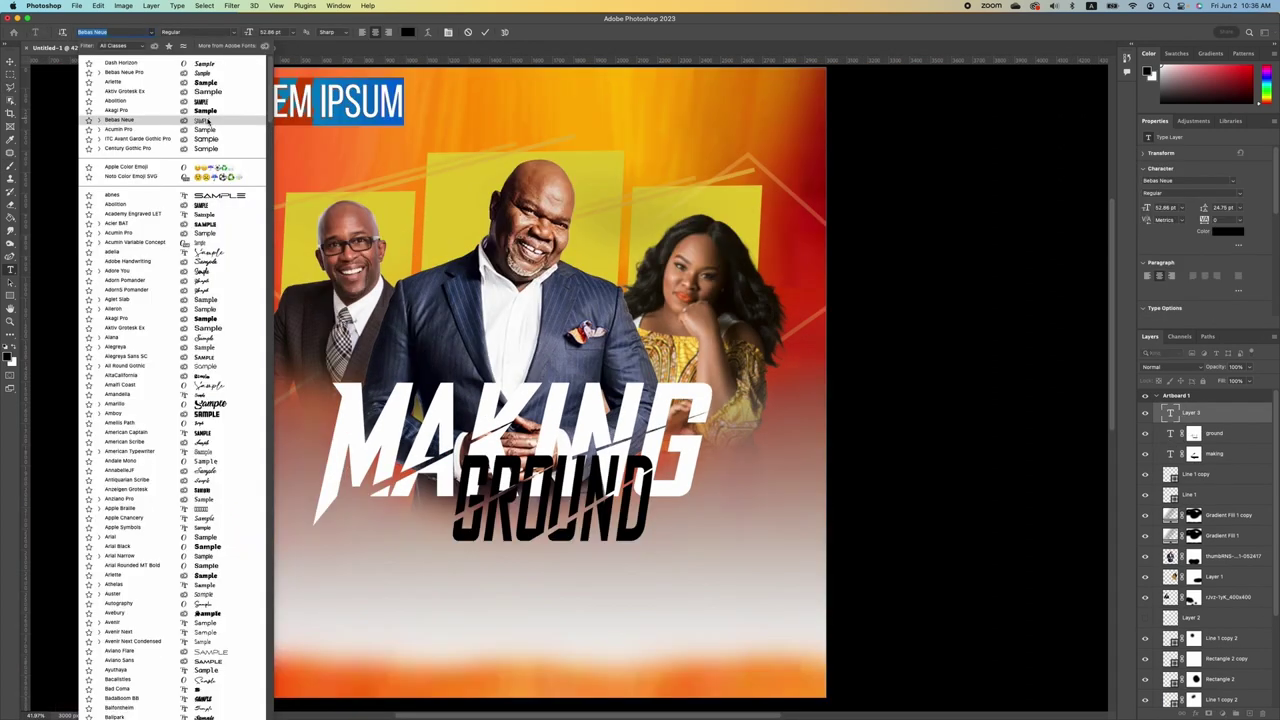
# - Add the heading GREATER WORKS MINISTRIES PRESENTS THE 2023 above the portraits in Bebas Neue Regular at 18 pt
pyautogui.click(205, 121)
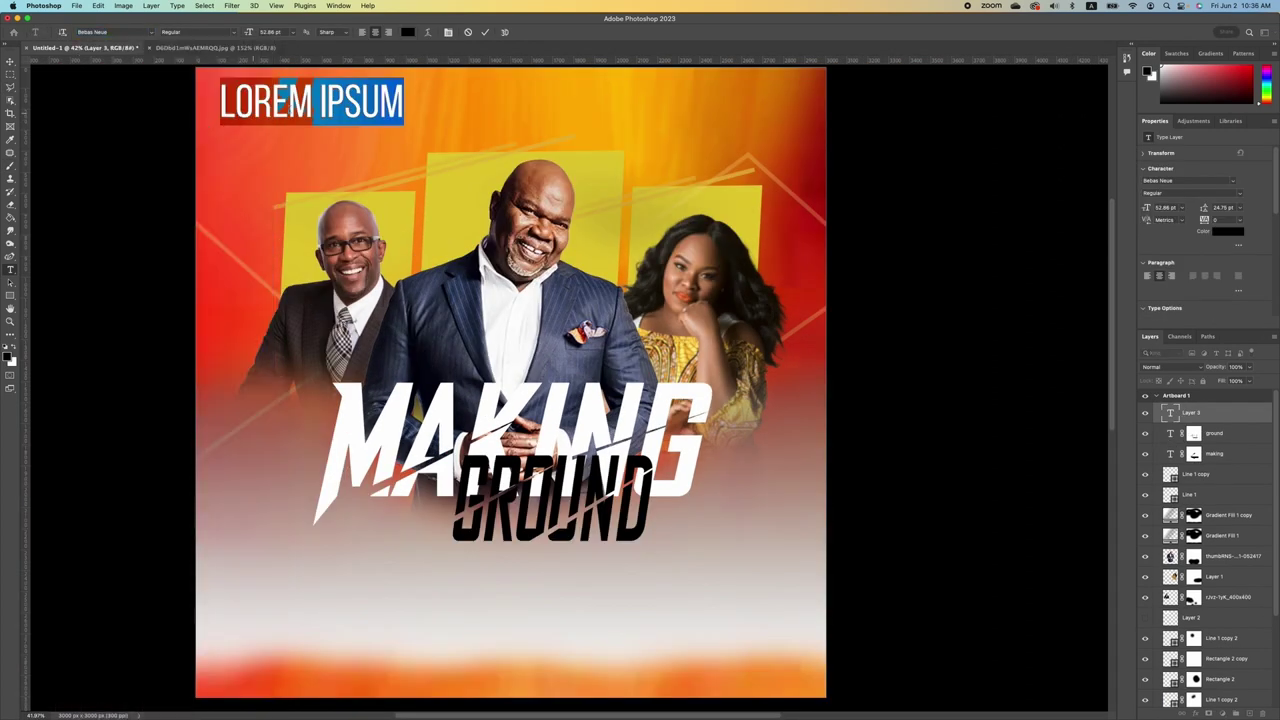
pyautogui.click(293, 32)
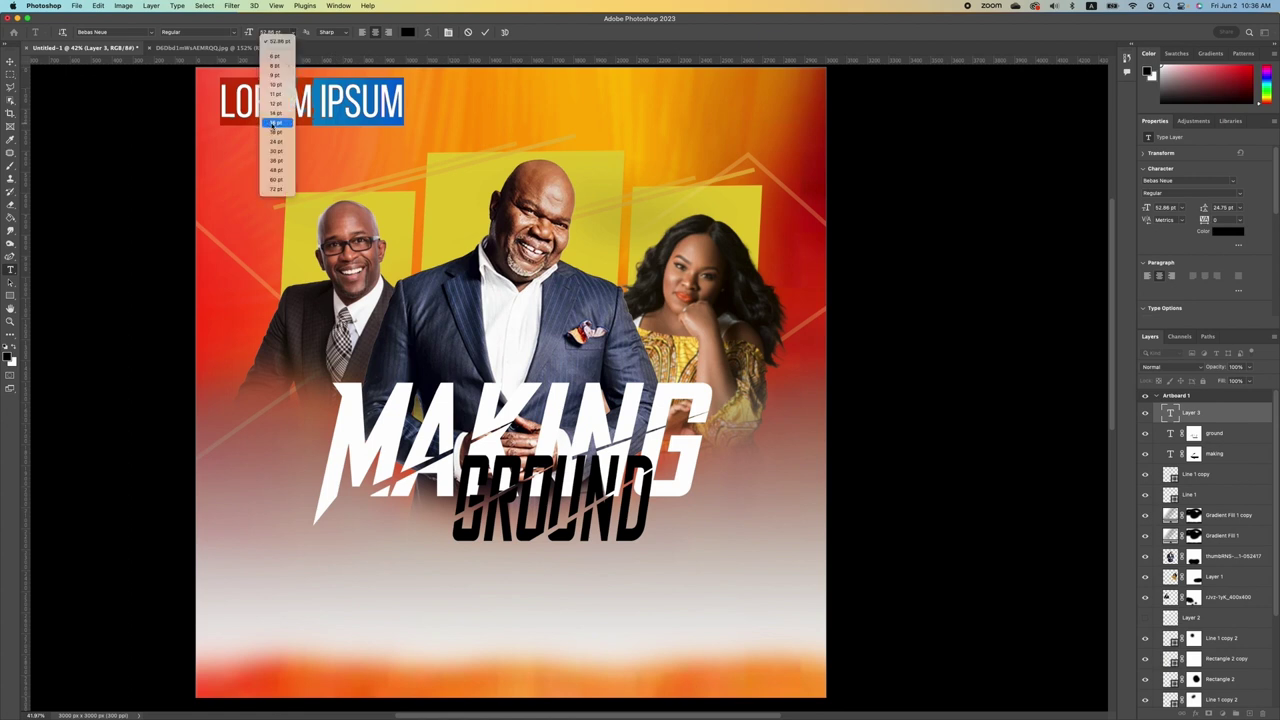
pyautogui.click(270, 137)
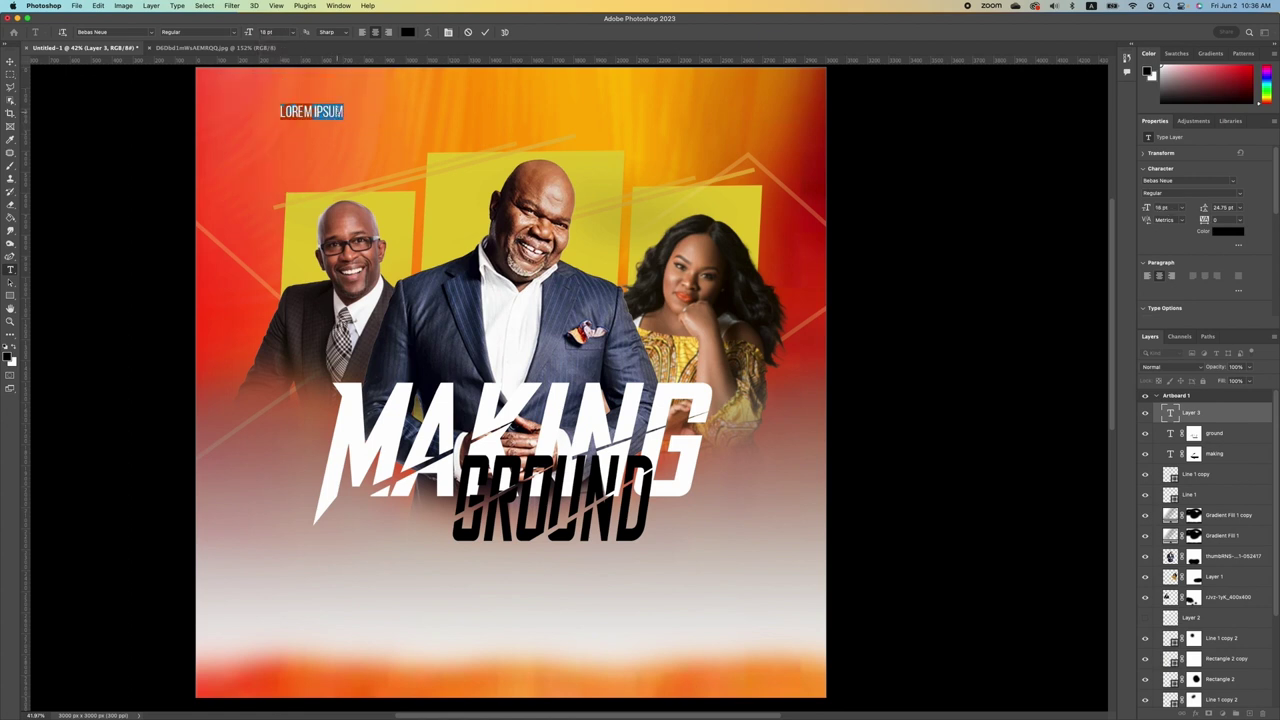
pyautogui.write('GREATER WORKS MINISTRIES PRESENTS THE 2023')
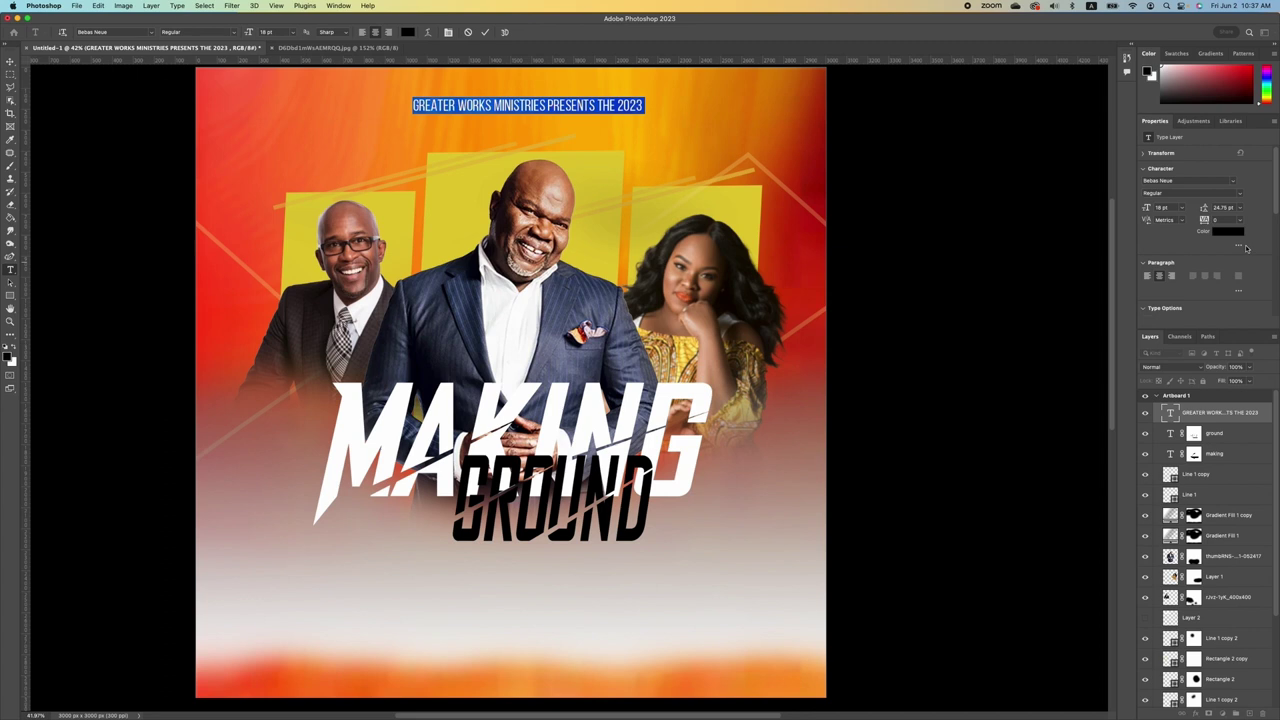
# - Set the tracking of the GREATER WORKS MINISTRIES heading to 180 and finish the text edit
pyautogui.moveTo(1204, 228); pyautogui.dragTo(1208, 228)
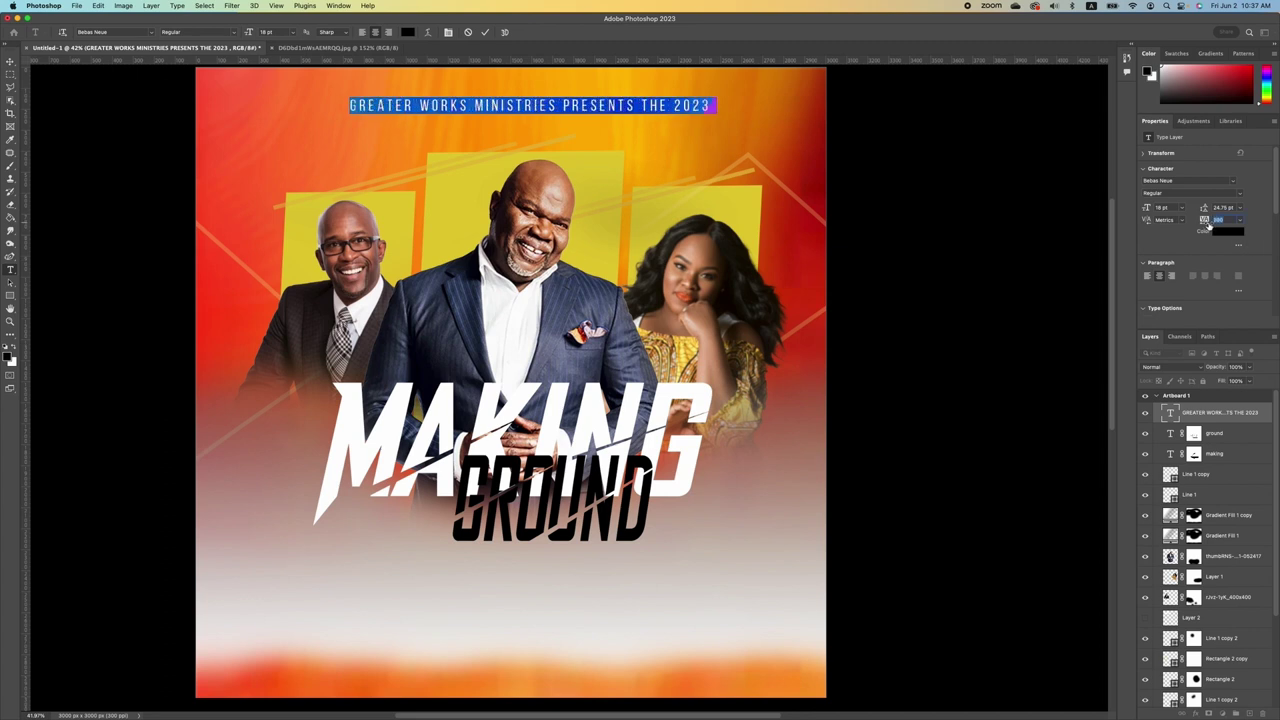
pyautogui.press('Down')
pyautogui.click(1204, 228)
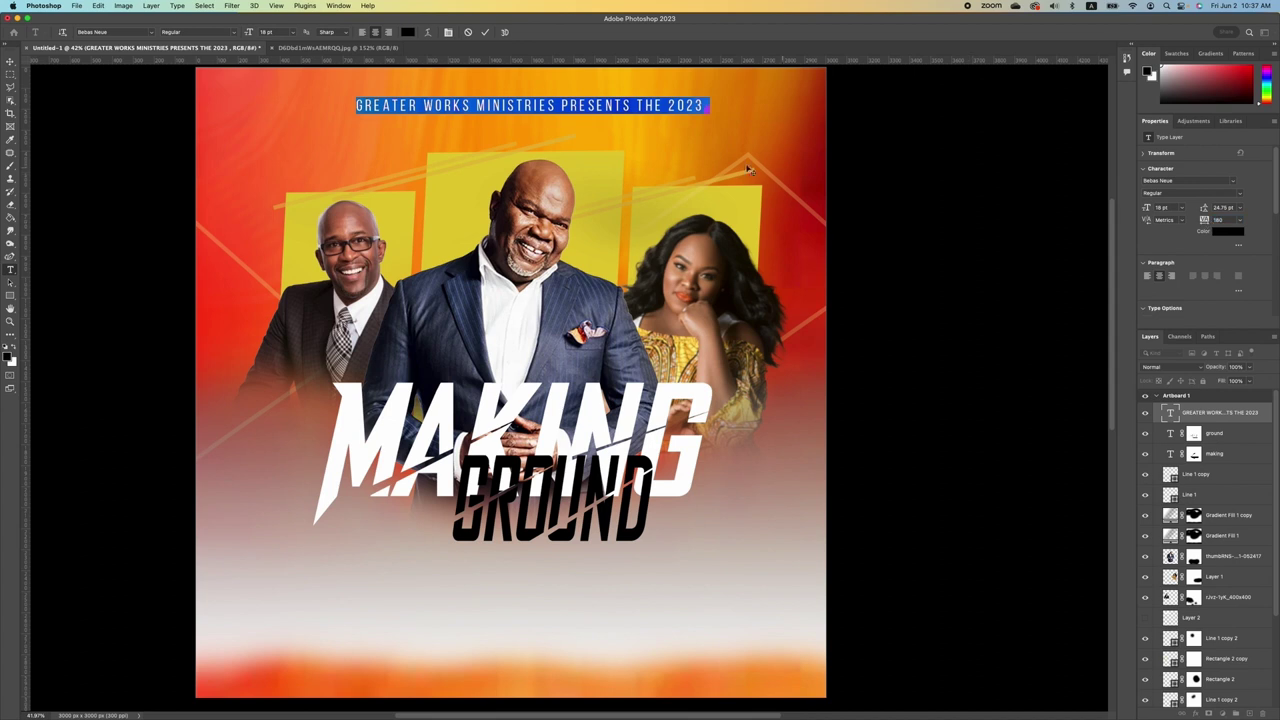
pyautogui.doubleClick(597, 105)
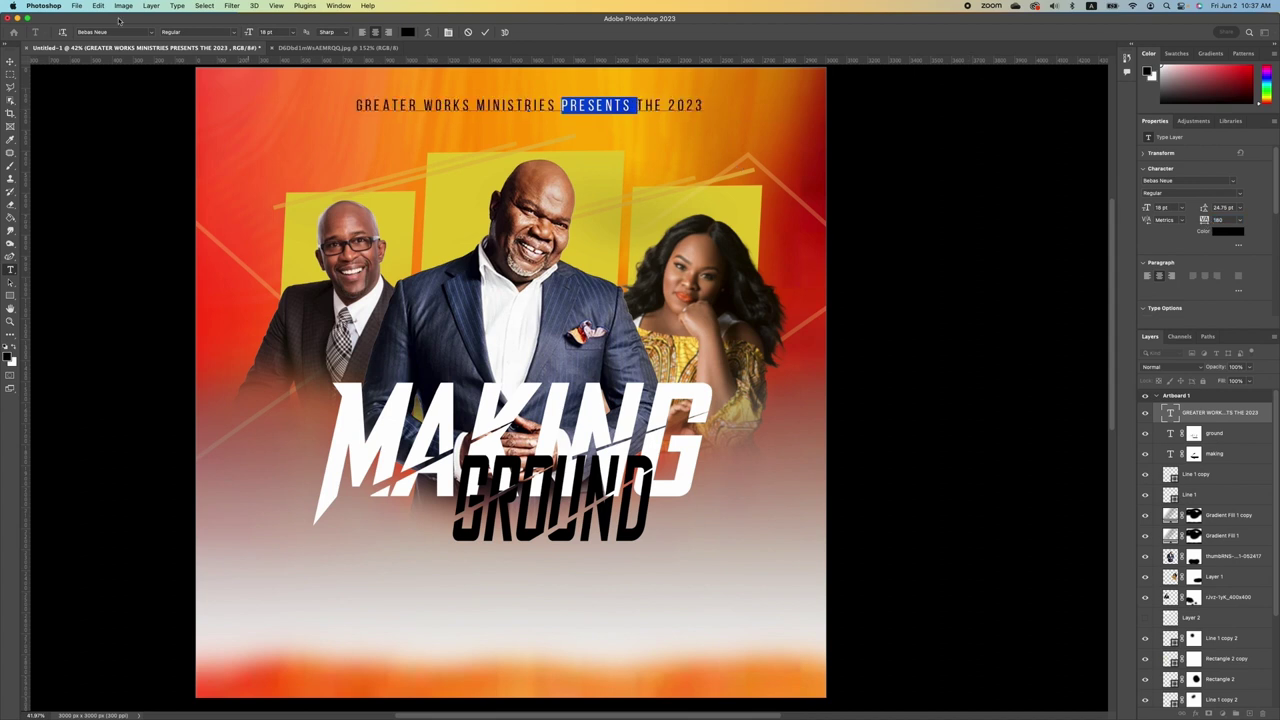
pyautogui.click(11, 61)
pyautogui.click(674, 158)
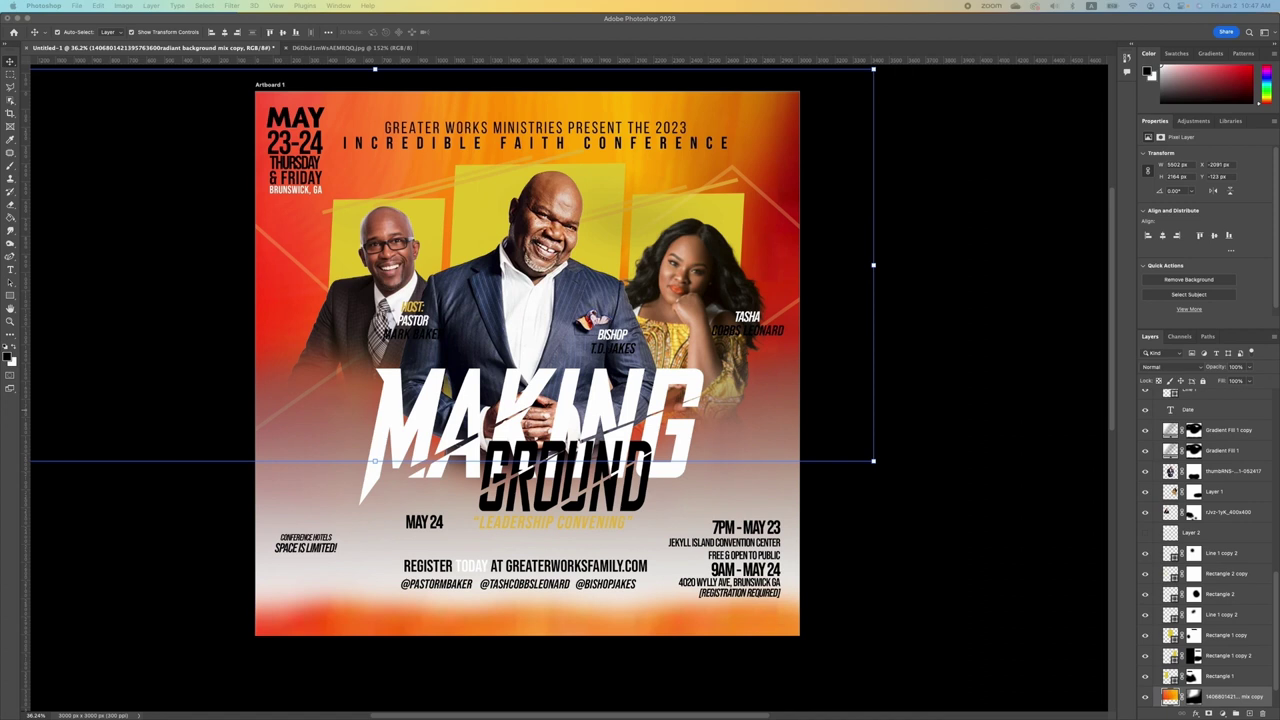
# - Place the GW_Logo_w image small in the flyer's upper-right corner, scaled to about 236 px wide
pyautogui.moveTo(318, 352); pyautogui.dragTo(750, 196)
pyautogui.press('Return')
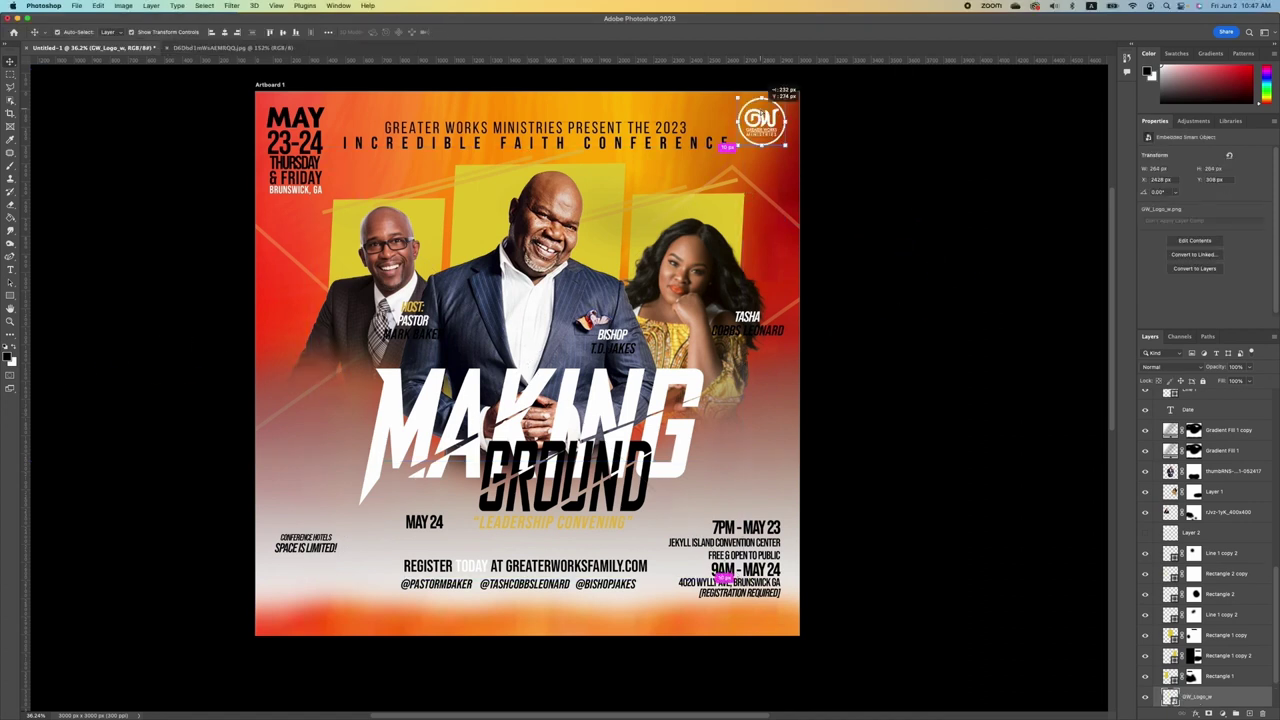
pyautogui.moveTo(785, 145); pyautogui.dragTo(781, 141)
pyautogui.press('Return')
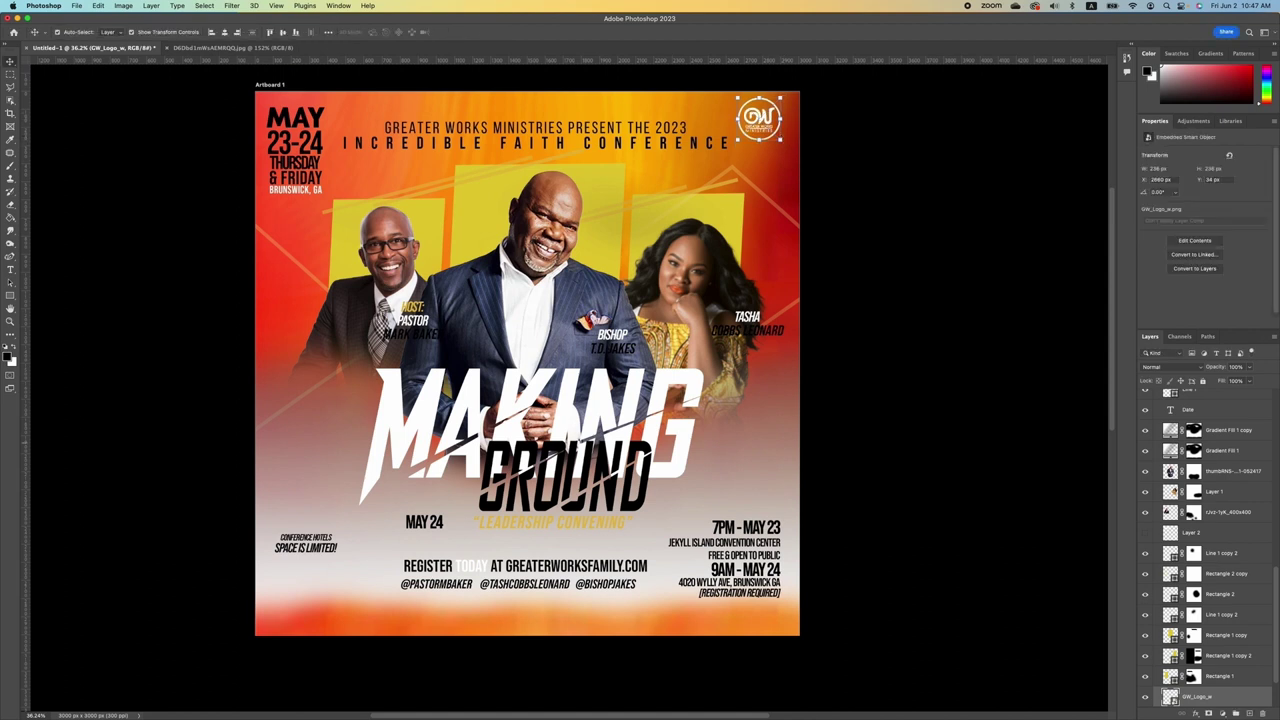
# - Place the embassy-suites-logo image, shrink it to about 238 px wide, raise its layer and position it below SPACE IS LIMITED!
pyautogui.moveTo(250, 470); pyautogui.dragTo(318, 590)
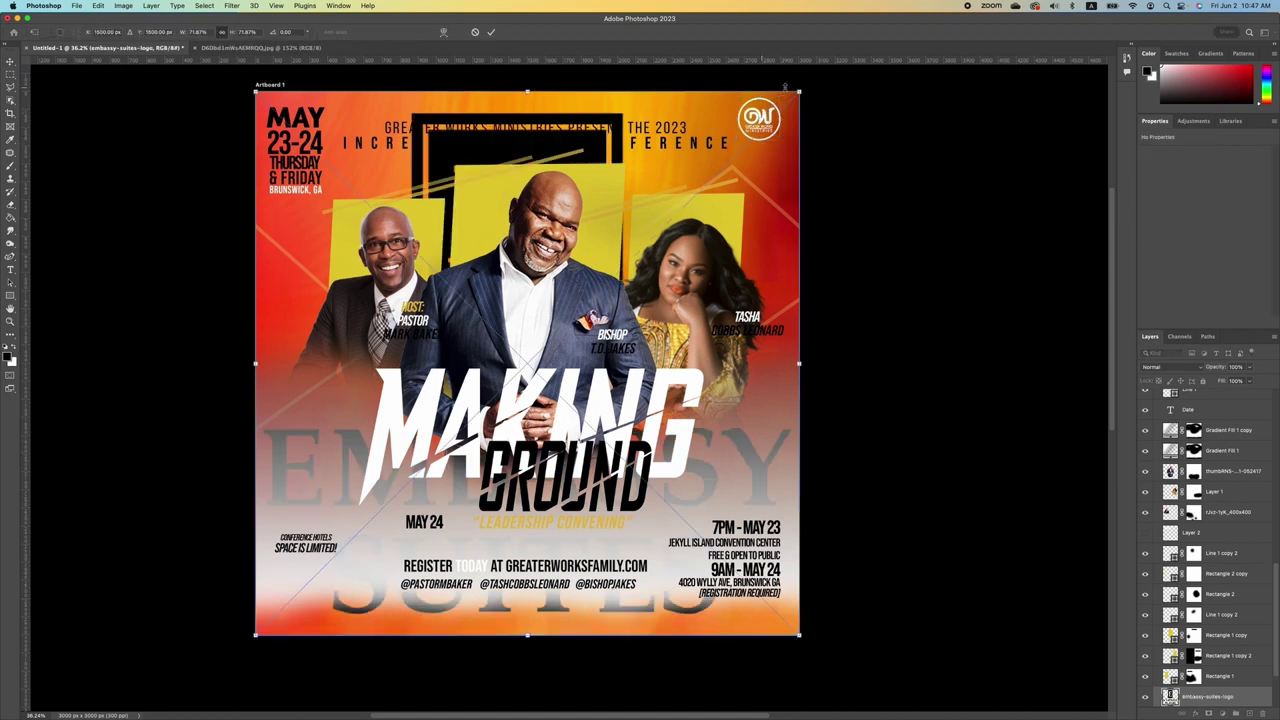
pyautogui.moveTo(799, 92); pyautogui.dragTo(290, 613)
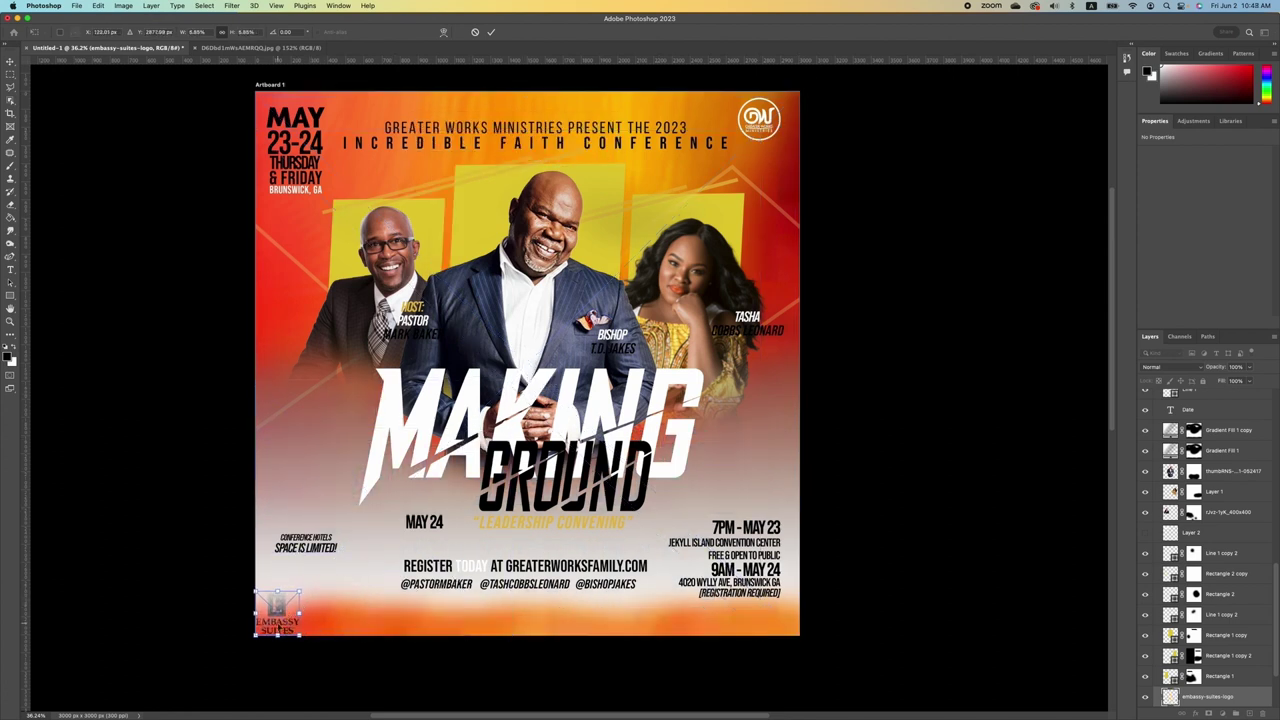
pyautogui.press('Return')
pyautogui.moveTo(1226, 695); pyautogui.dragTo(1200, 450)
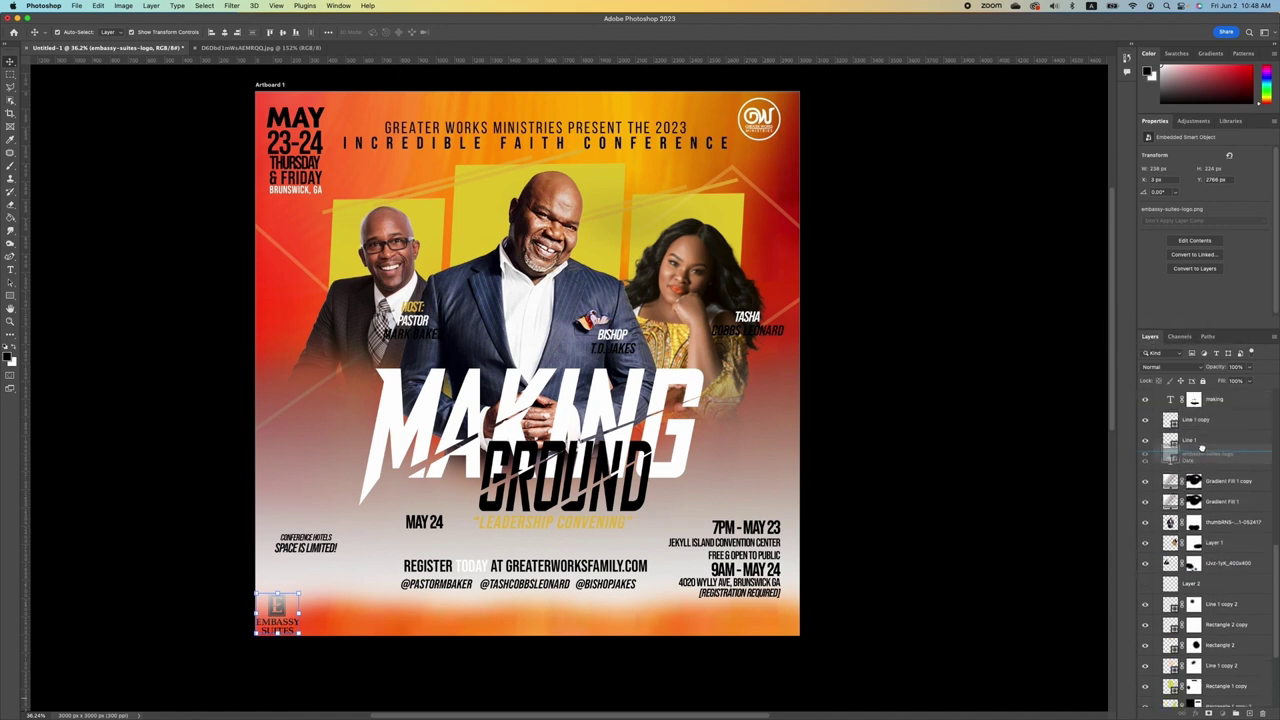
pyautogui.moveTo(278, 601); pyautogui.dragTo(293, 570)
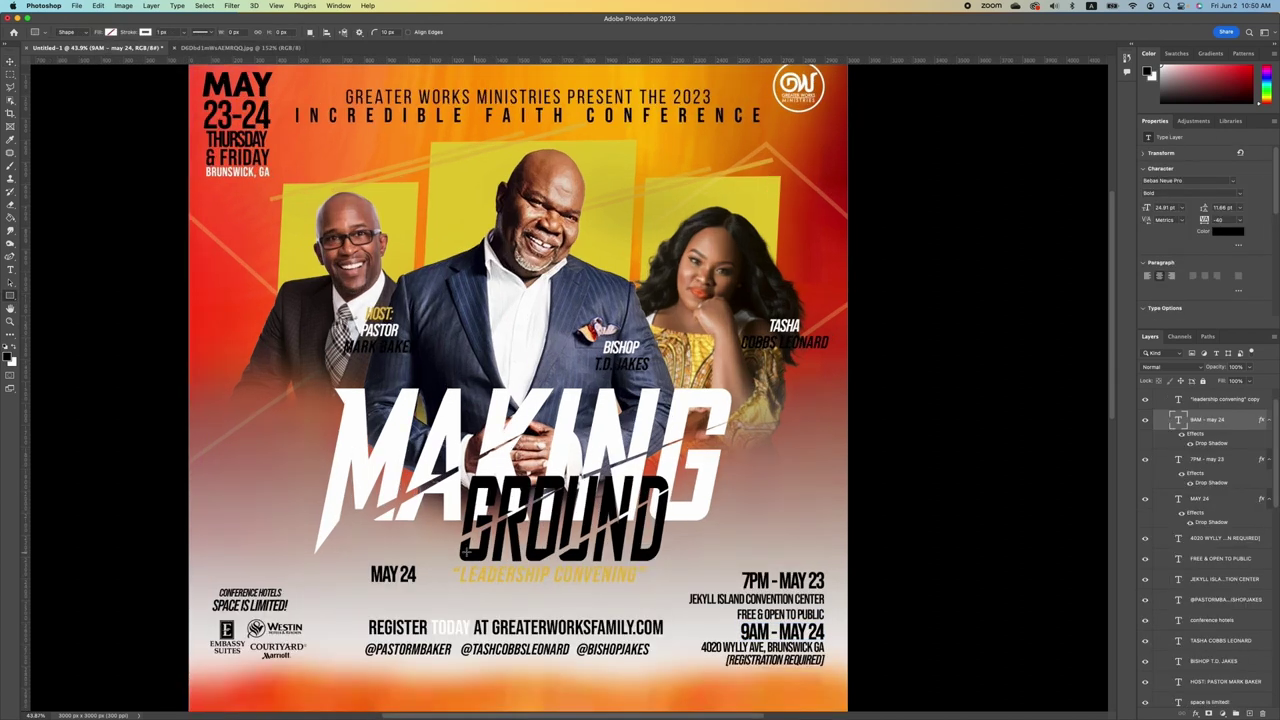
# - Draw a rectangle about 1102 × 115 px with 10 px rounded corners around the "LEADERSHIP CONVENING" text
pyautogui.moveTo(433, 563); pyautogui.dragTo(676, 584)
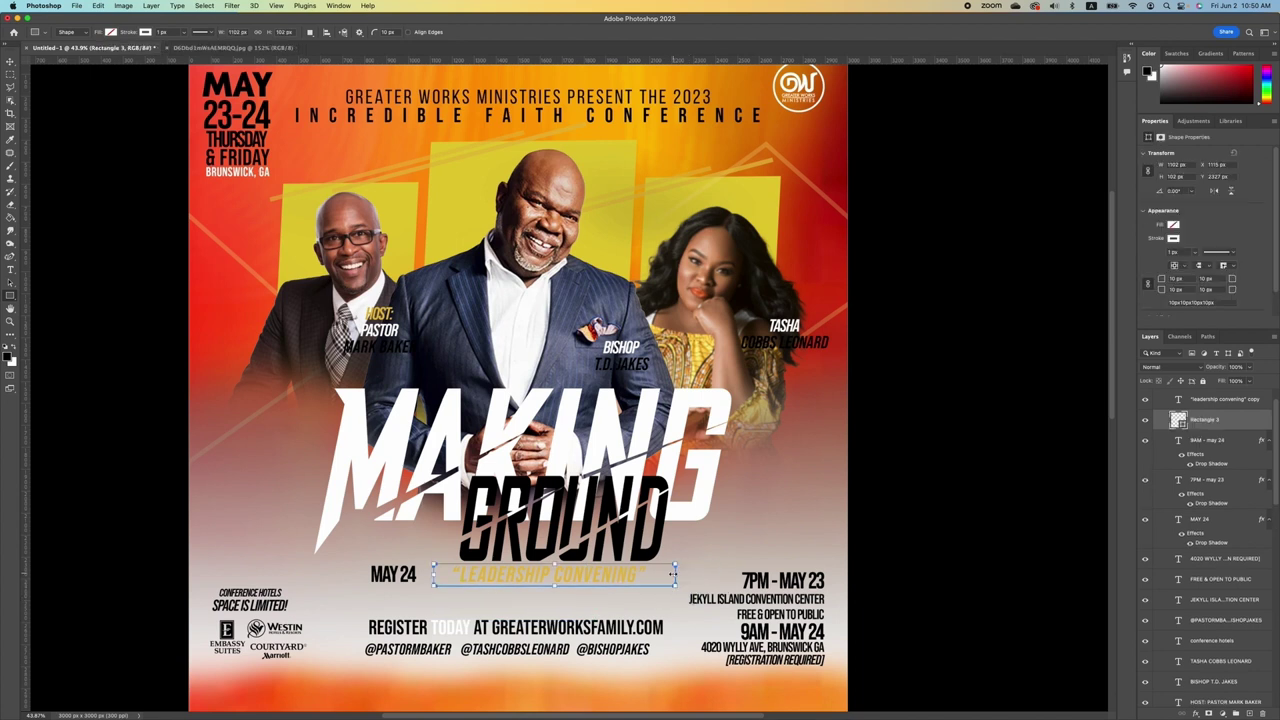
pyautogui.scroll(5, 672, 573)
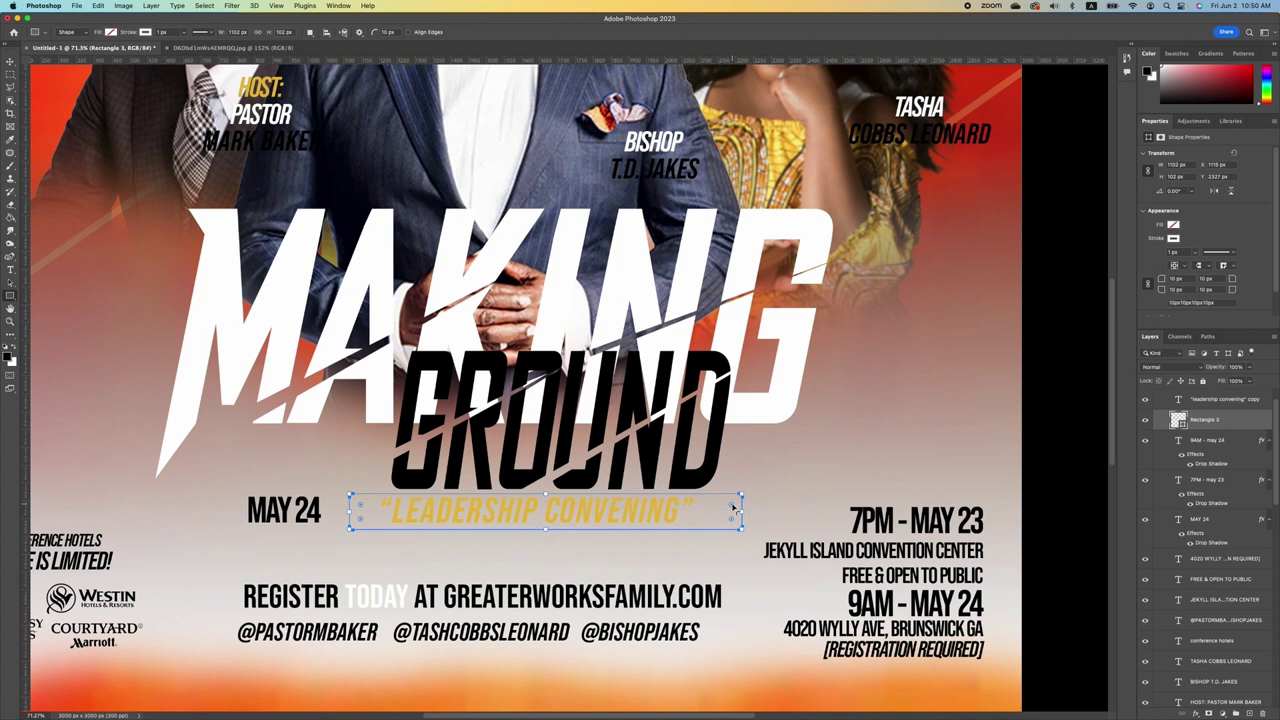
pyautogui.moveTo(733, 507); pyautogui.dragTo(784, 458)
# - Fill the rectangle behind "LEADERSHIP CONVENING" with black and set its corner radii to 0 px
pyautogui.click(1174, 224)
pyautogui.click(1143, 277)
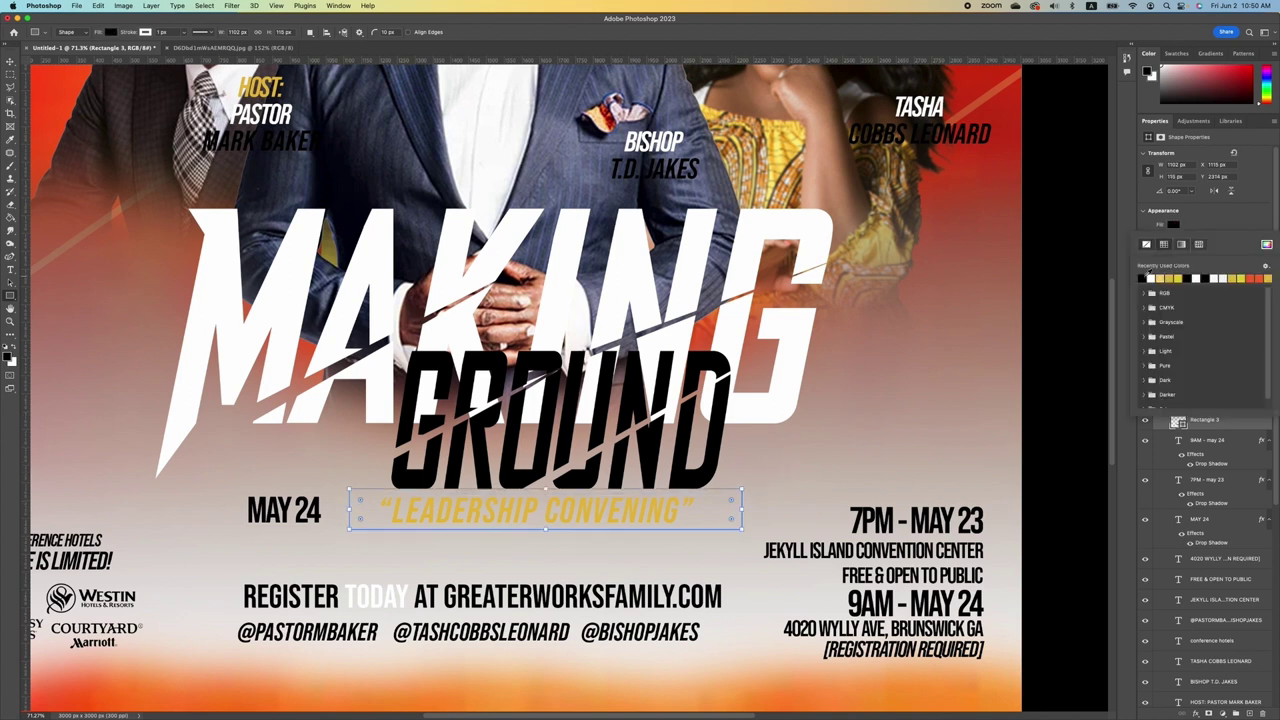
pyautogui.click(1211, 224)
pyautogui.click(1174, 238)
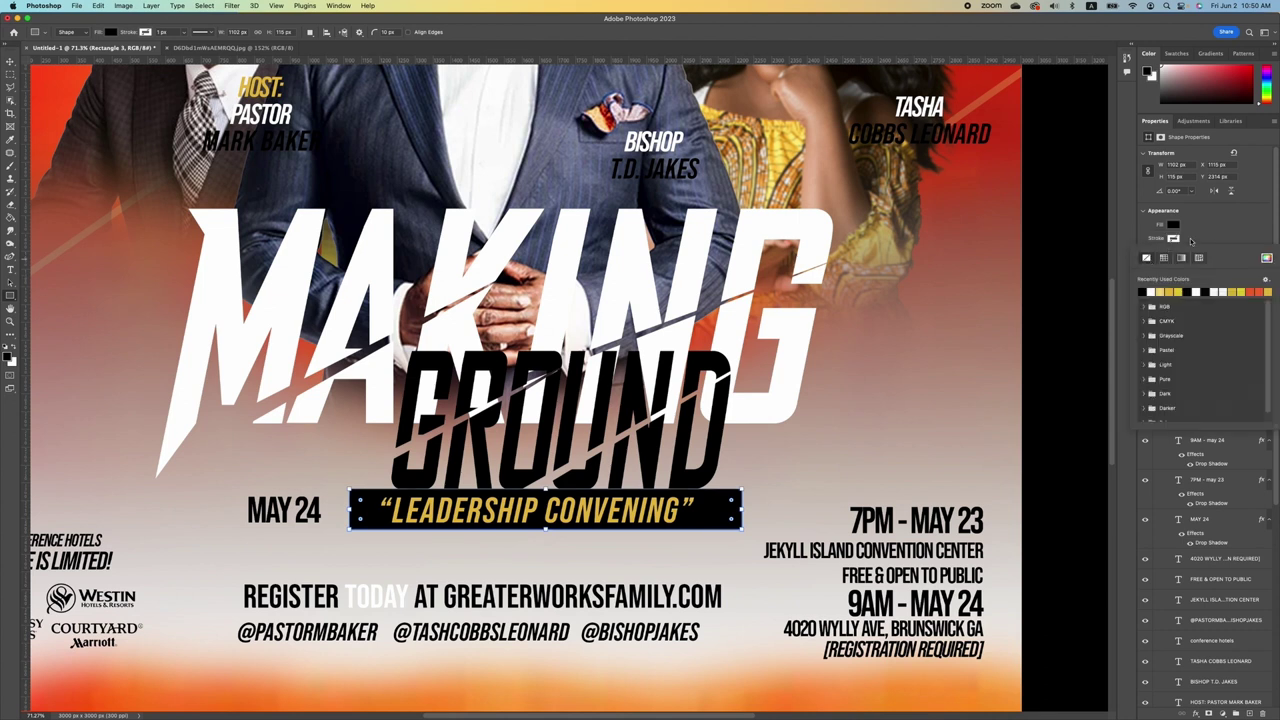
pyautogui.click(1239, 222)
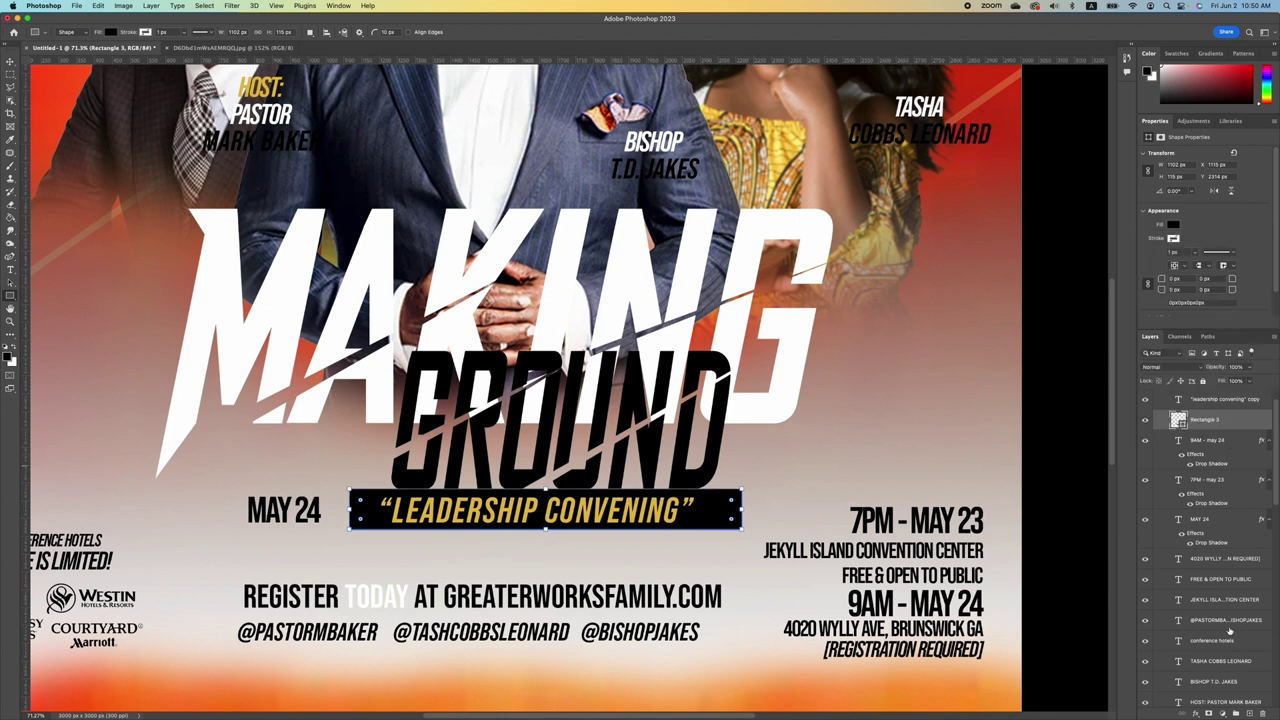
# - Add a layer mask to the black bar and mask out a triangular selection for a slanted left end
pyautogui.click(1210, 712)
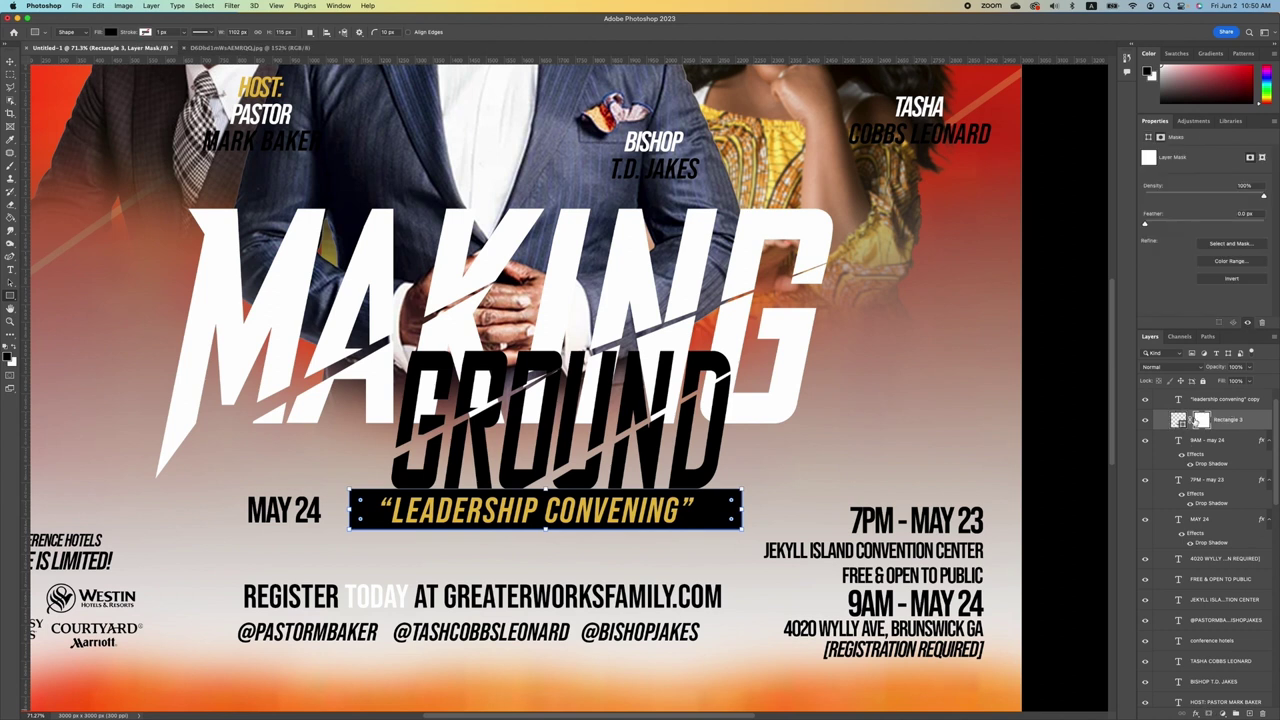
pyautogui.click(10, 87)
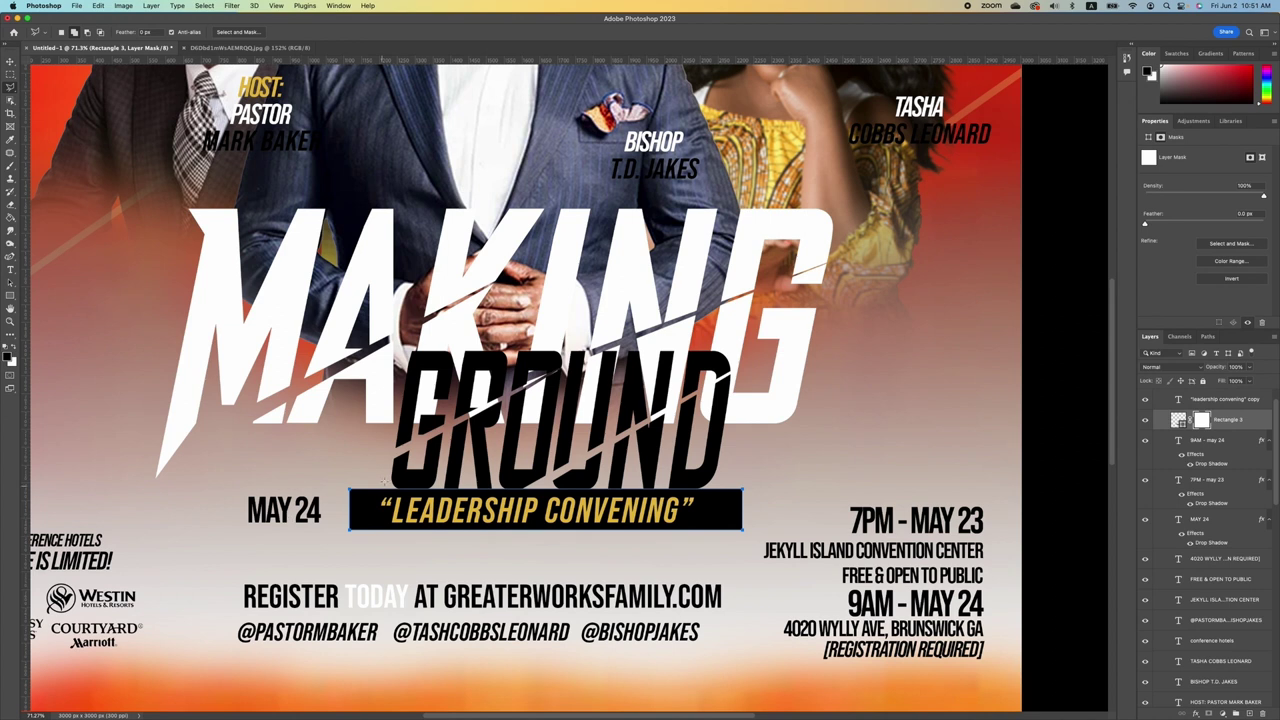
pyautogui.click(382, 486)
pyautogui.click(346, 537)
pyautogui.click(344, 476)
pyautogui.click(382, 486)
pyautogui.click(10, 165)
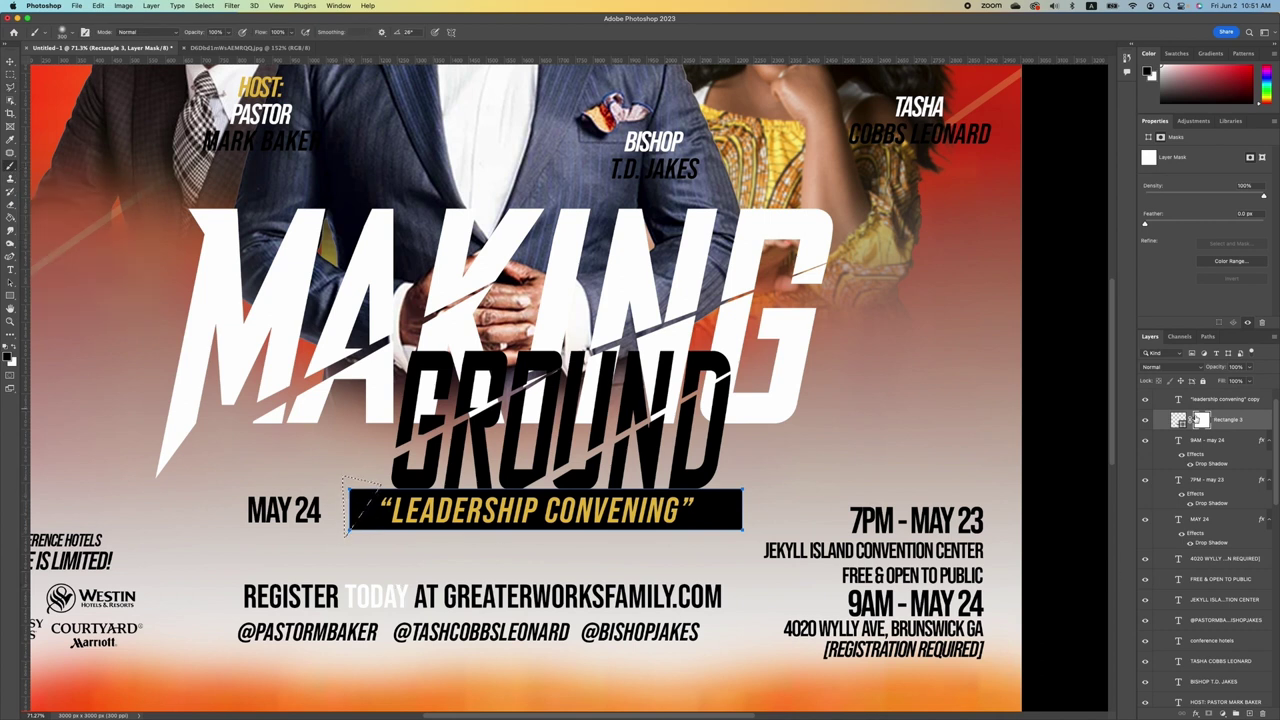
pyautogui.click(354, 505)
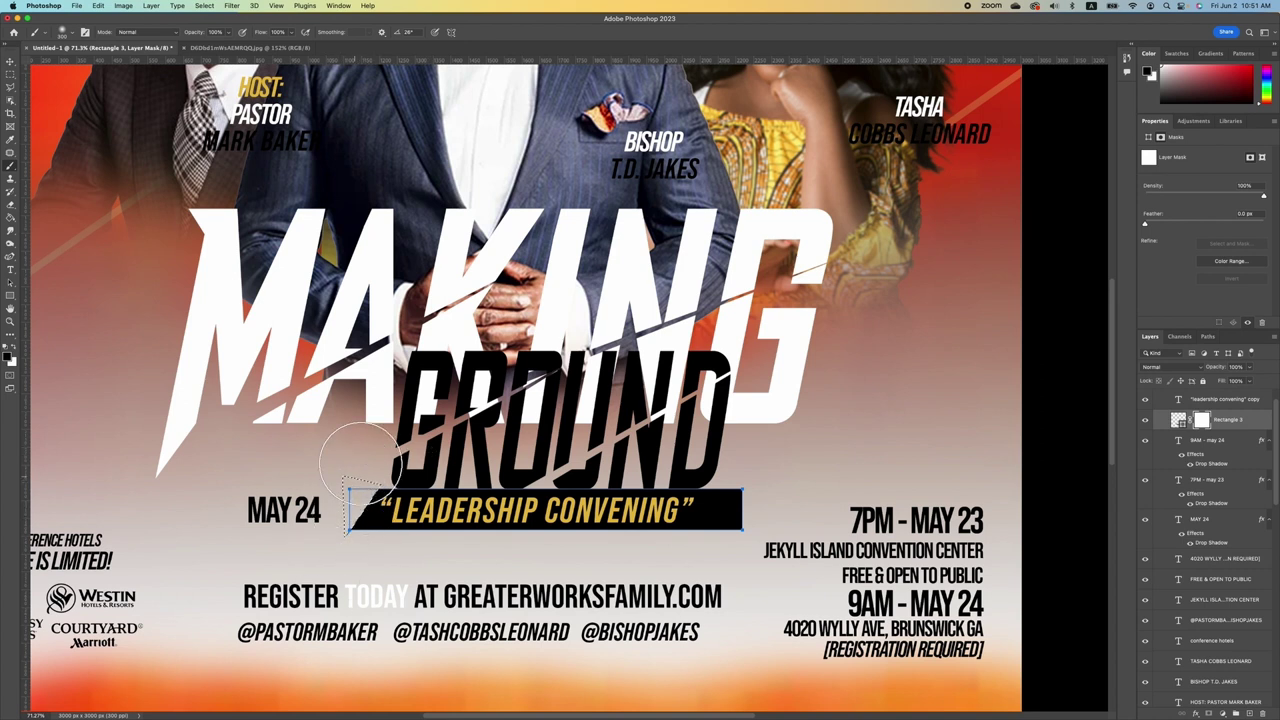
pyautogui.hotkey('ctrl', 'd')
# - Mask out a matching slanted selection at the black bar's right end, making the bar a parallelogram
pyautogui.click(10, 87)
pyautogui.click(735, 488)
pyautogui.click(698, 534)
pyautogui.click(748, 532)
pyautogui.click(761, 477)
pyautogui.click(735, 488)
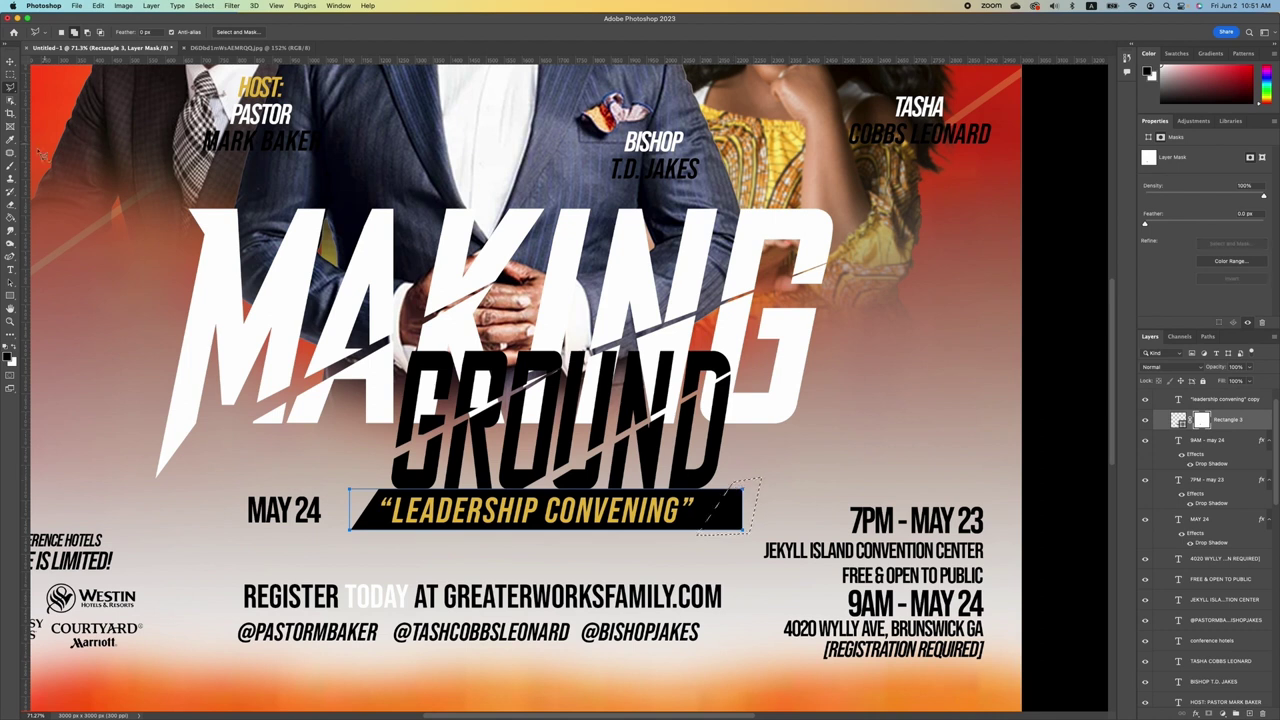
pyautogui.click(10, 166)
pyautogui.click(750, 505)
pyautogui.press('super+d')
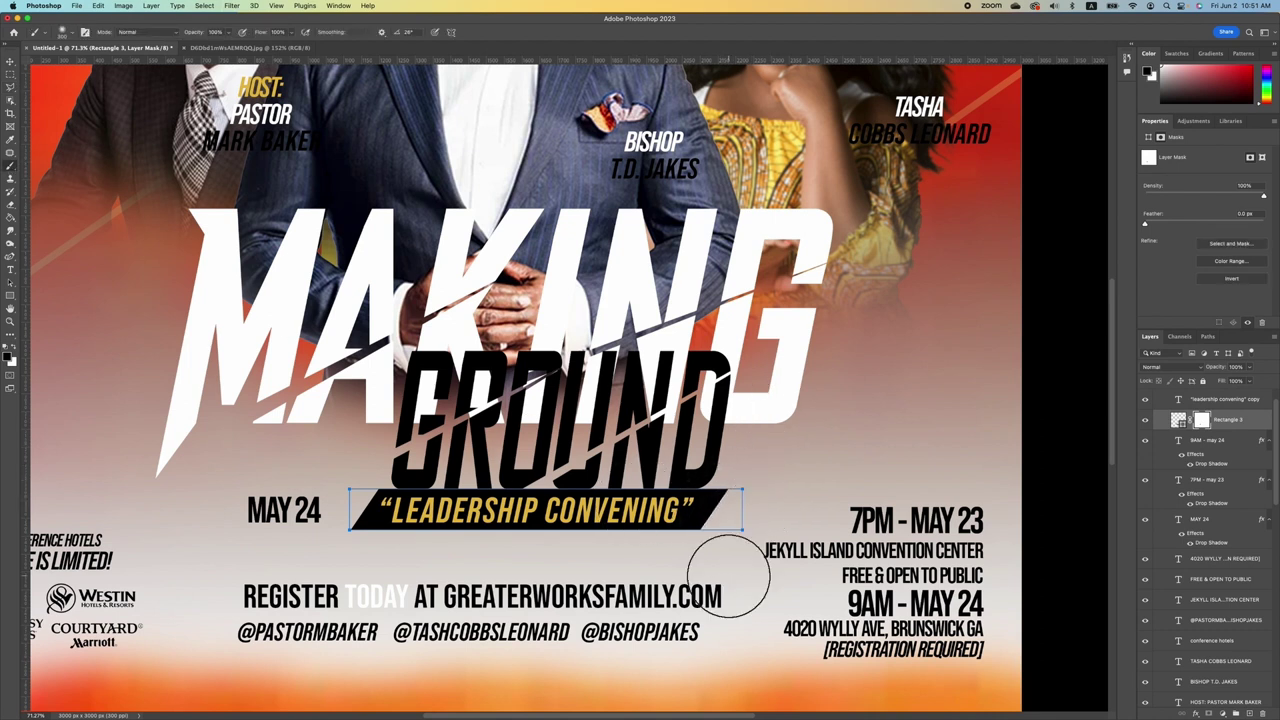
# - View the whole flyer and compare its layout with the original reference flyer image
pyautogui.press('v')
pyautogui.press('super+0')
pyautogui.hotkey('alt', ']')
pyautogui.click(725, 498)
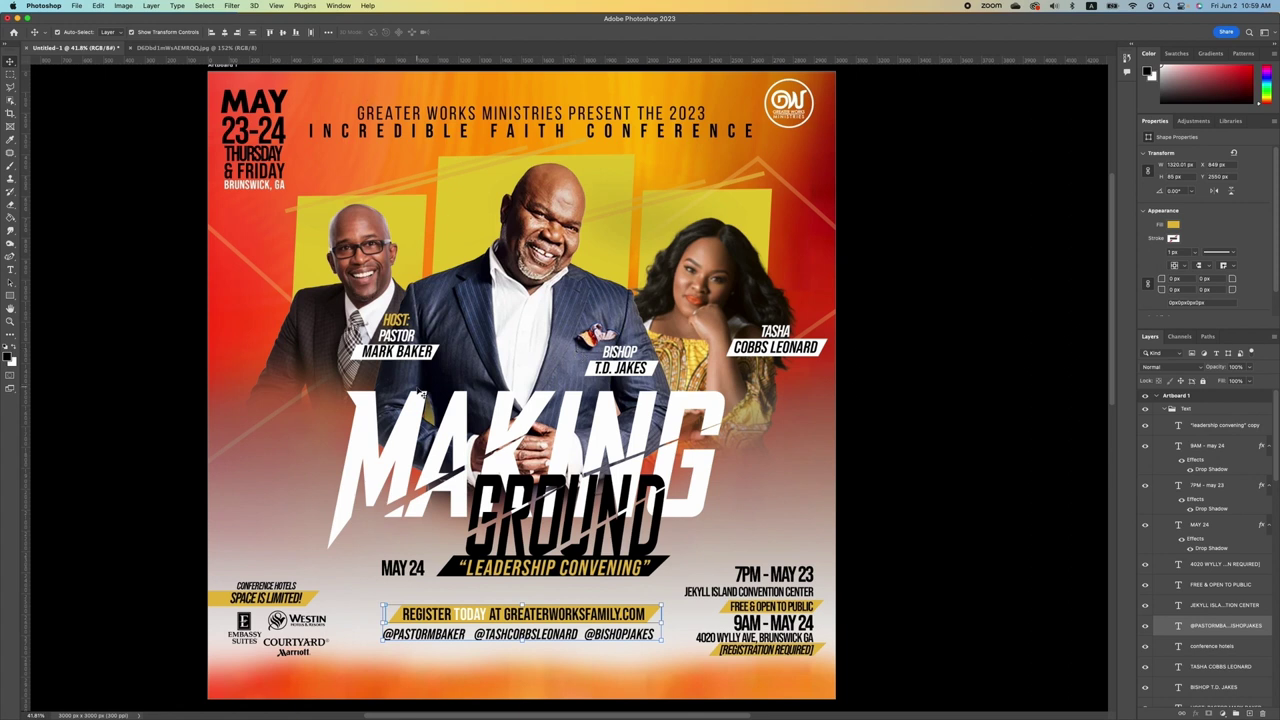
pyautogui.click(186, 48)
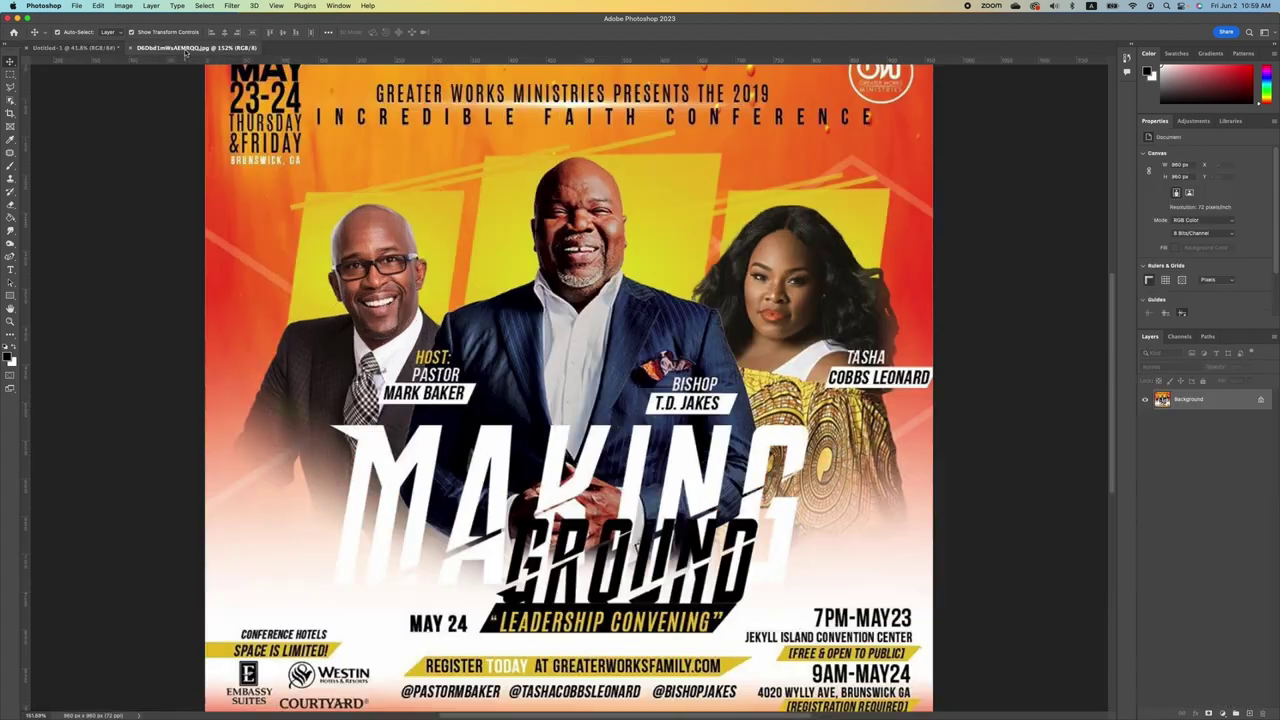
pyautogui.scroll(-3, 614, 346)
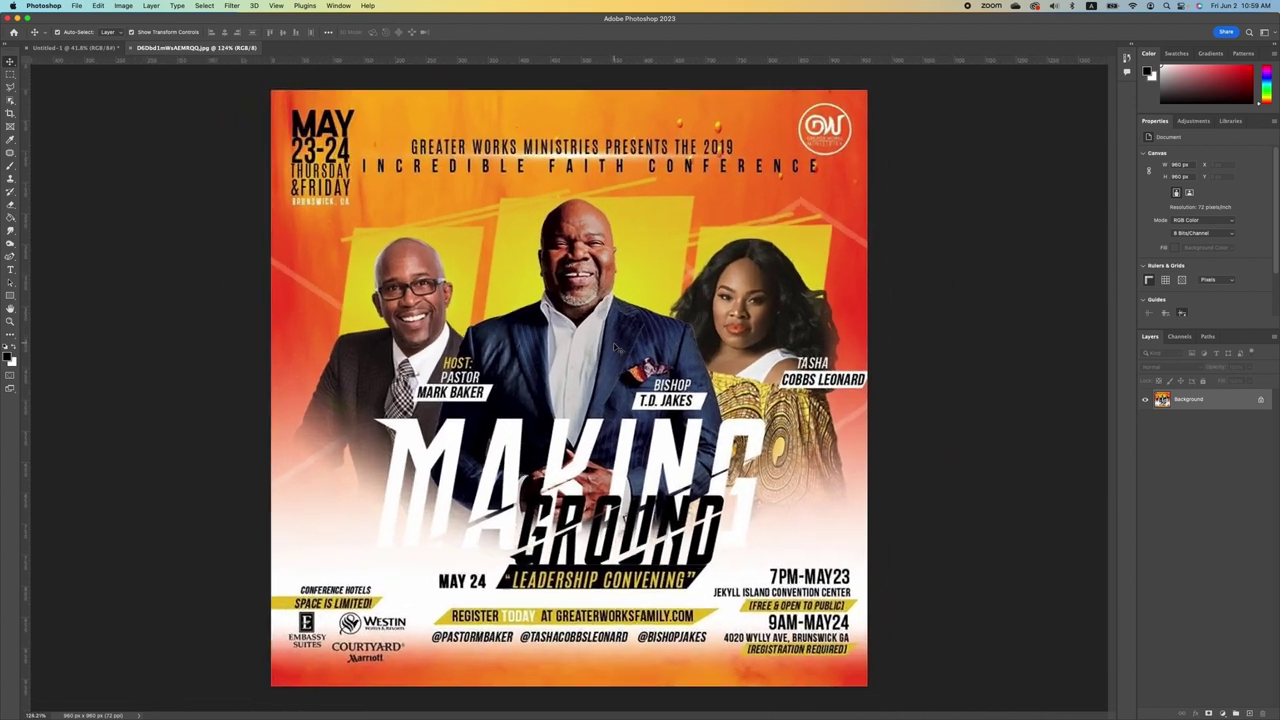